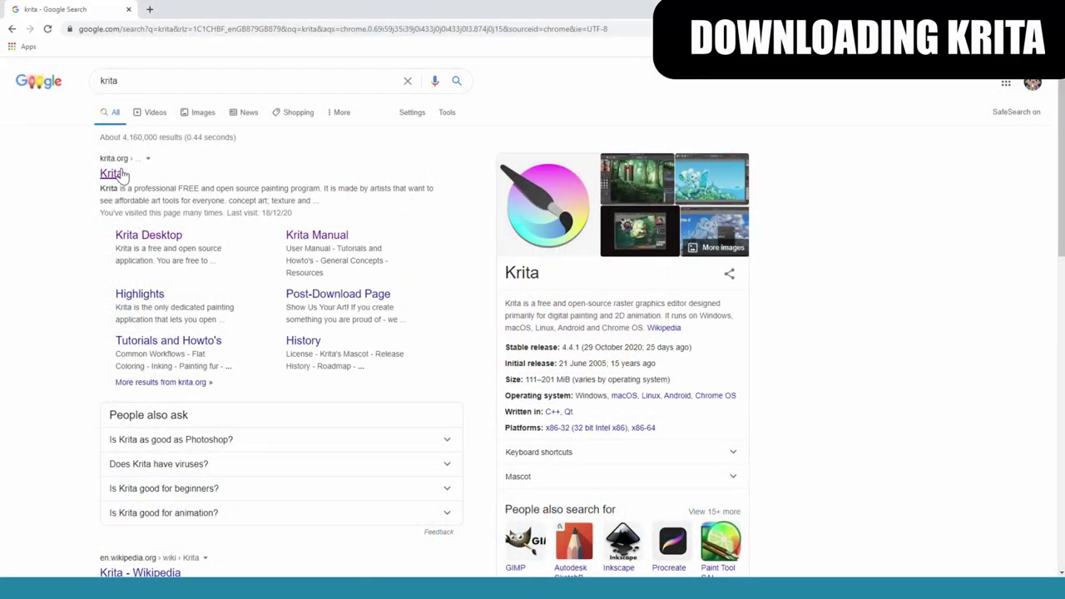
# - Open krita.org from the Google results for 'krita' and go to its Download page
pyautogui.click(112, 175)
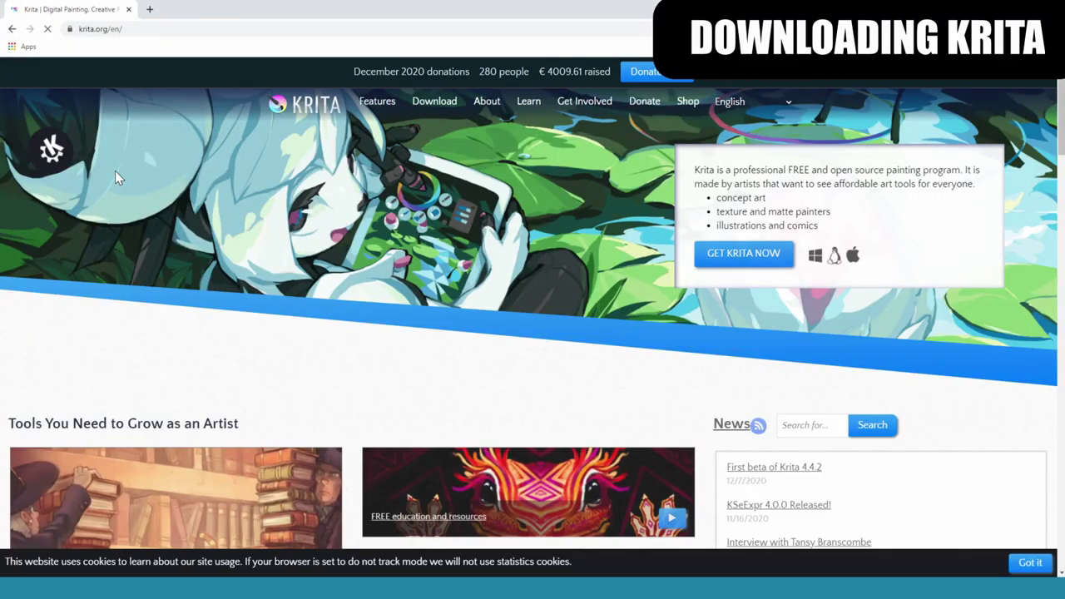
pyautogui.click(431, 101)
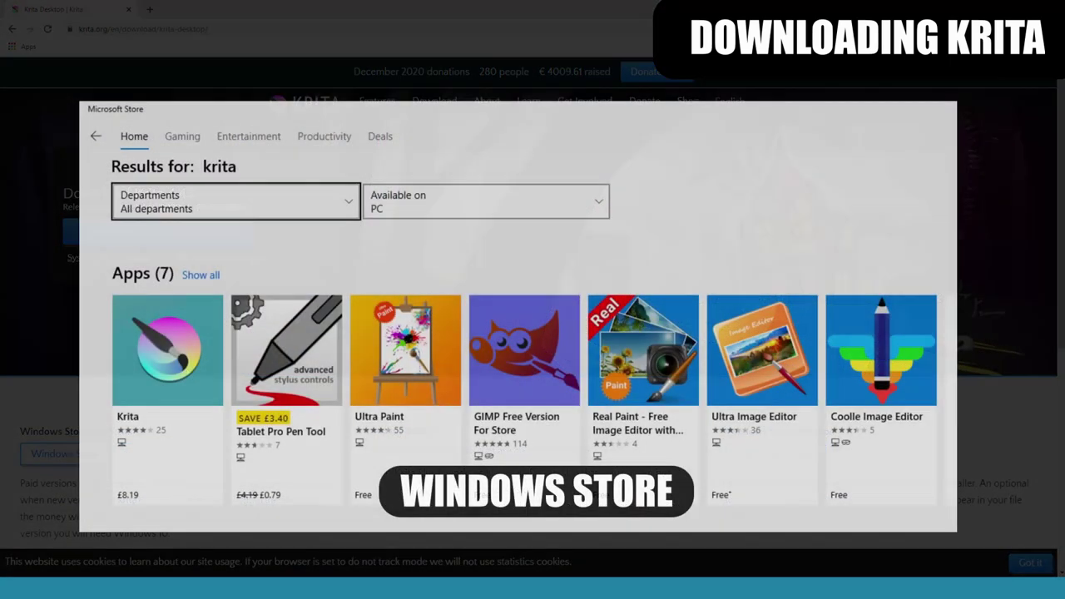
# - Check Krita's Microsoft Store listing and device requirements, then show system requirements on the download page
pyautogui.click(158, 466)
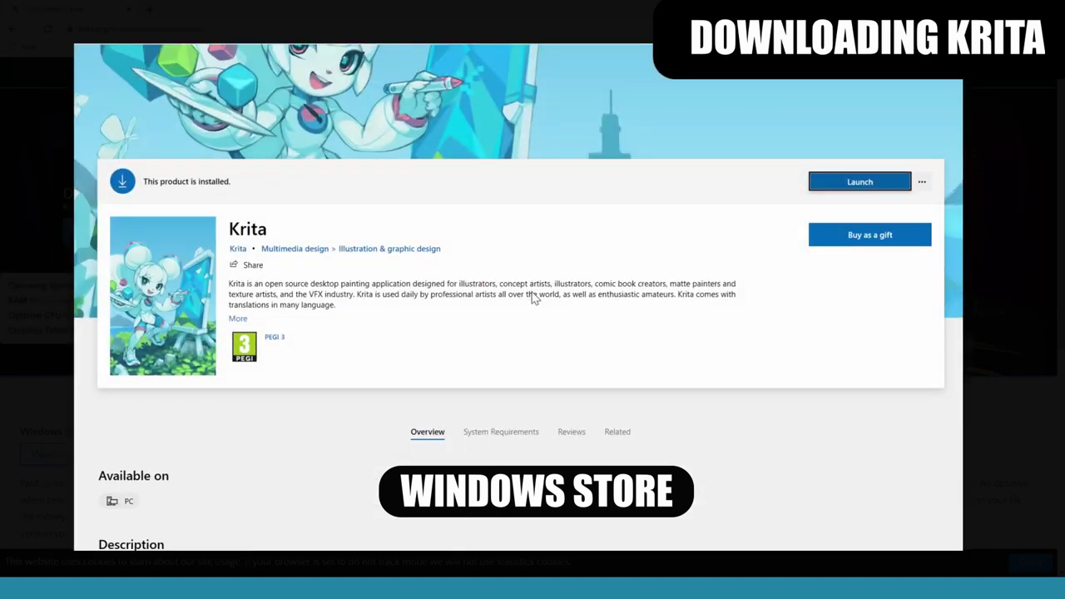
pyautogui.scroll(-5, 534, 299)
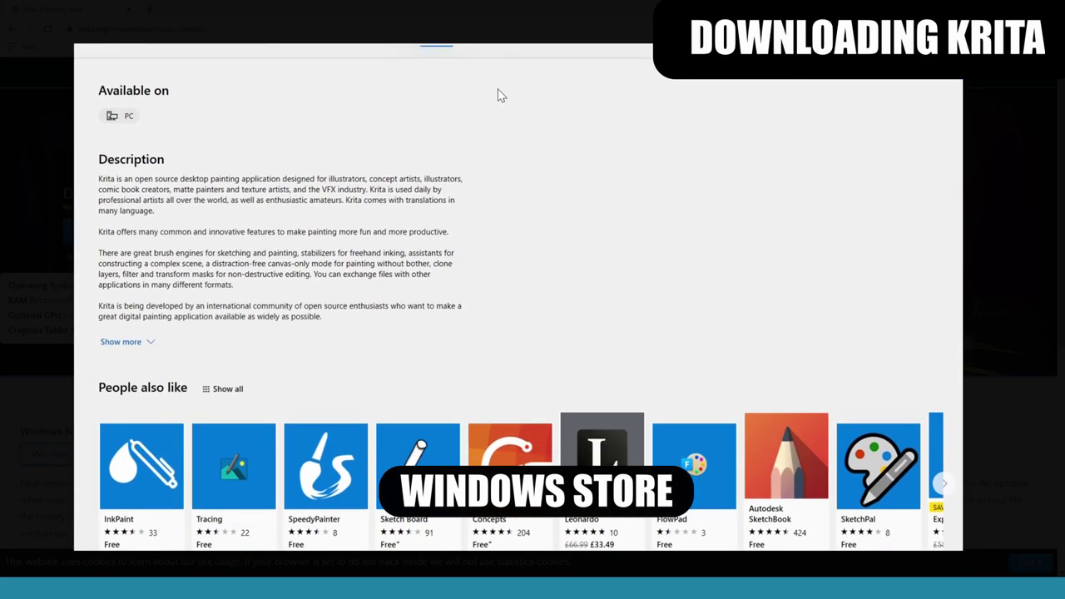
pyautogui.click(500, 46)
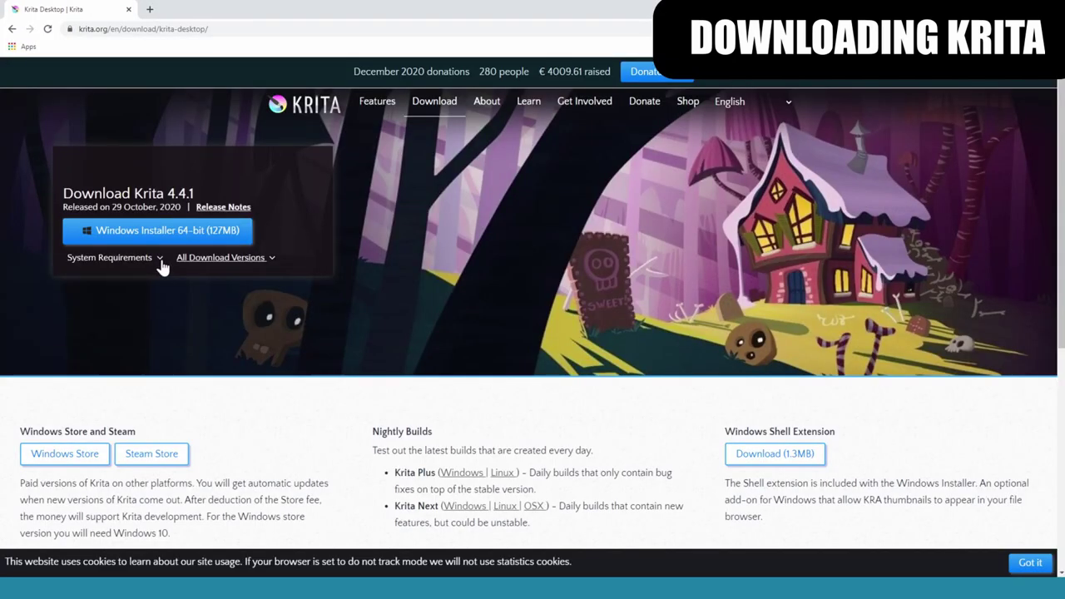
pyautogui.click(161, 260)
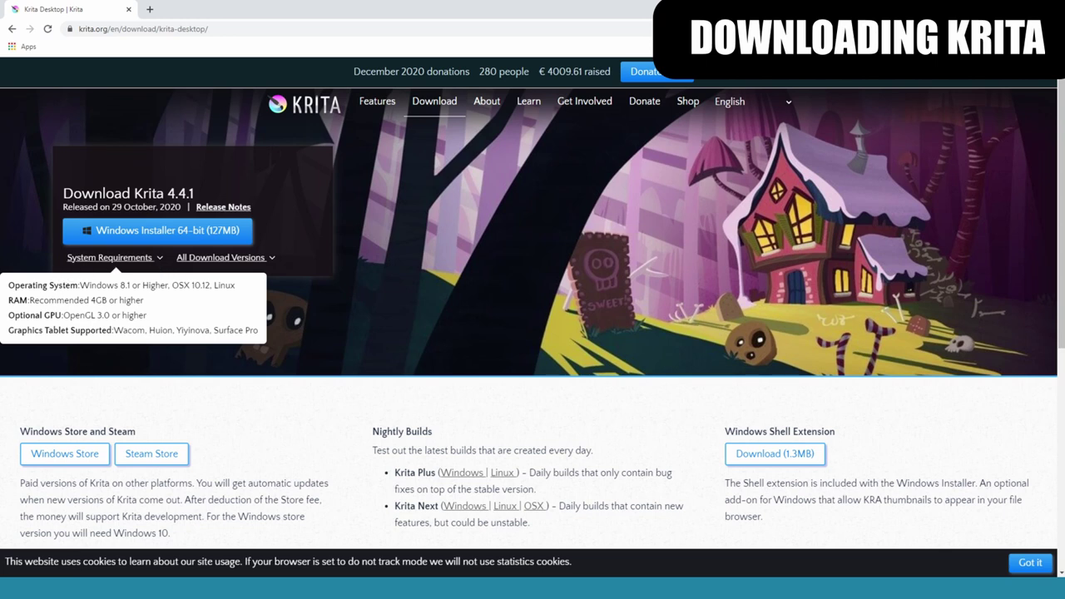
# - Download the Windows Installer 64-bit (127MB), then install and launch Krita
pyautogui.click(158, 259)
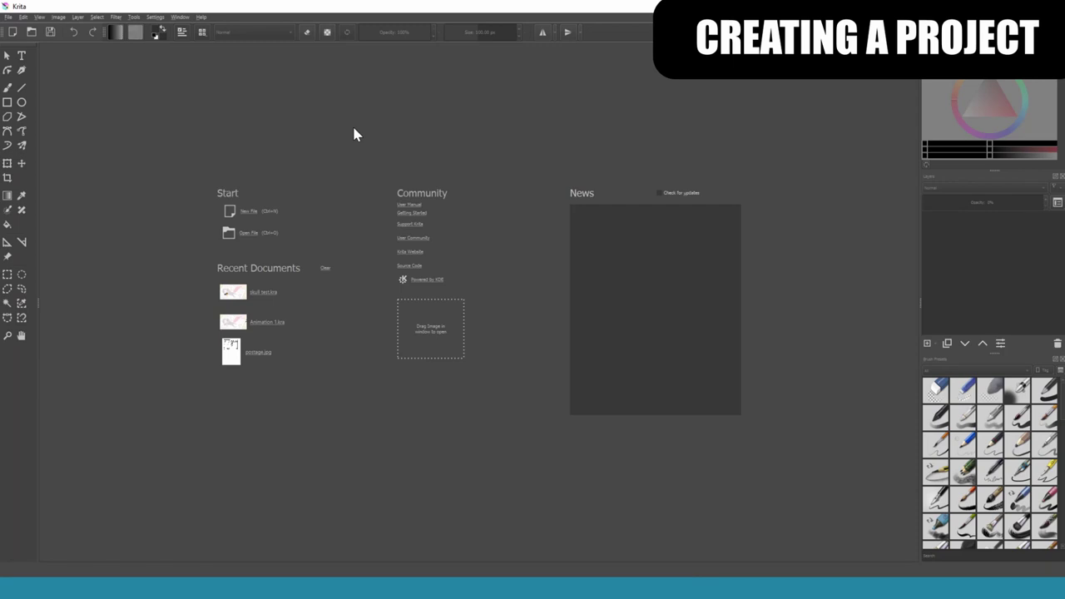
# - Create a Custom Document of 1920 x 1080 px at 300 ppi
pyautogui.click(249, 213)
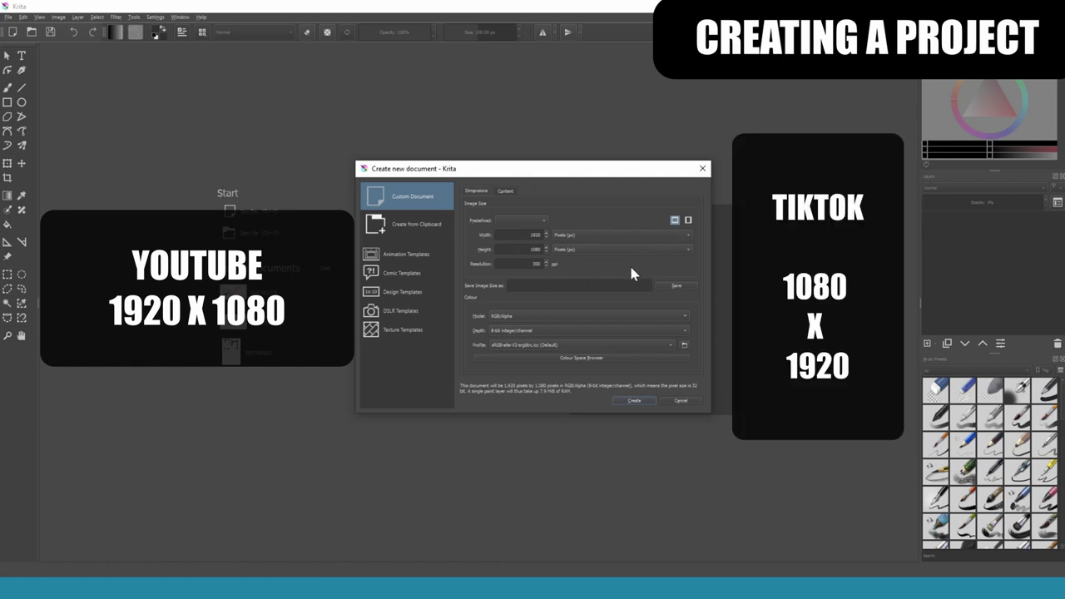
pyautogui.click(639, 402)
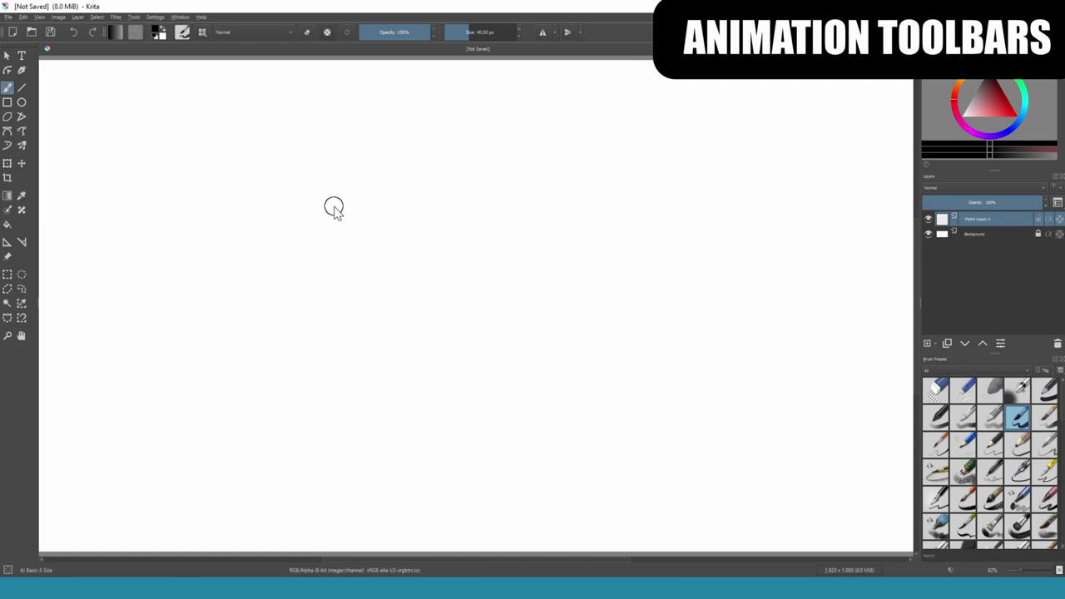
# - Switch Krita to the Animation workspace from Window > Workspace
pyautogui.click(185, 20)
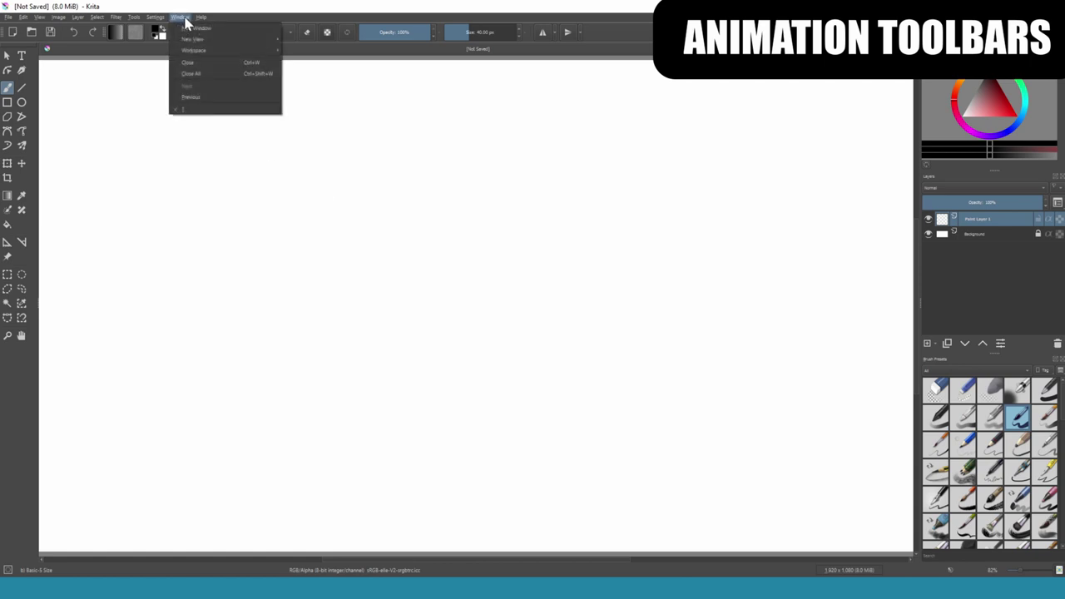
pyautogui.moveTo(201, 53)
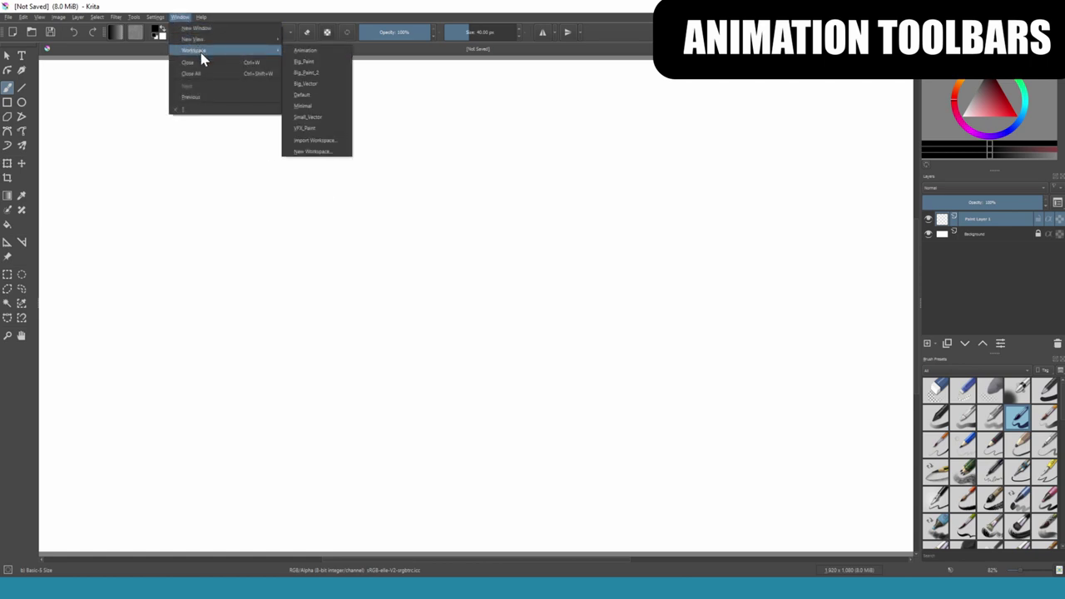
pyautogui.click(300, 53)
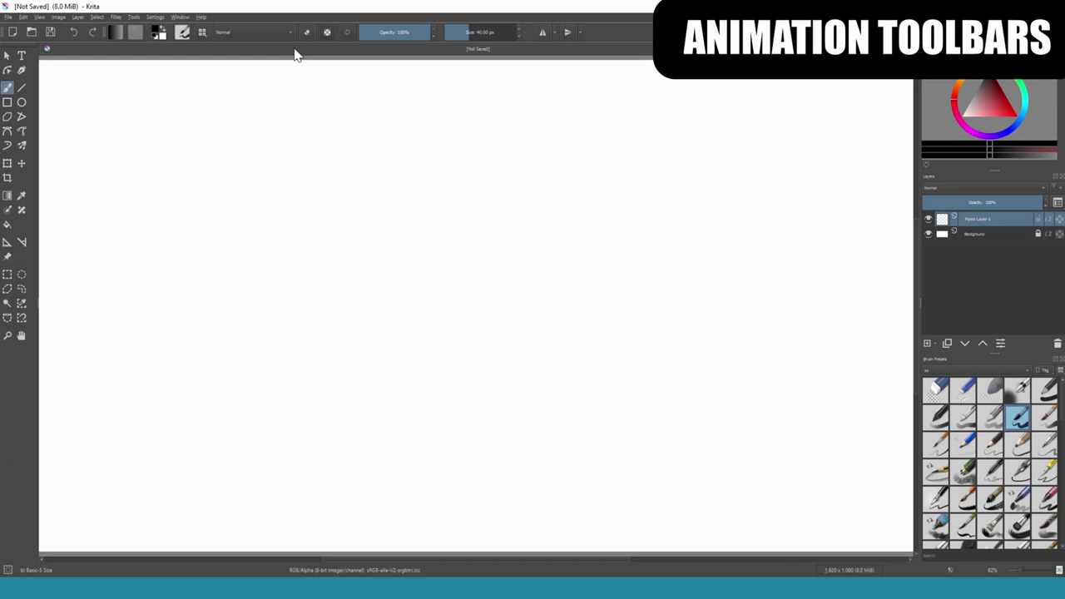
# - Add the Animation and Timeline dockers from Settings > Dockers
pyautogui.click(155, 16)
pyautogui.moveTo(202, 87)
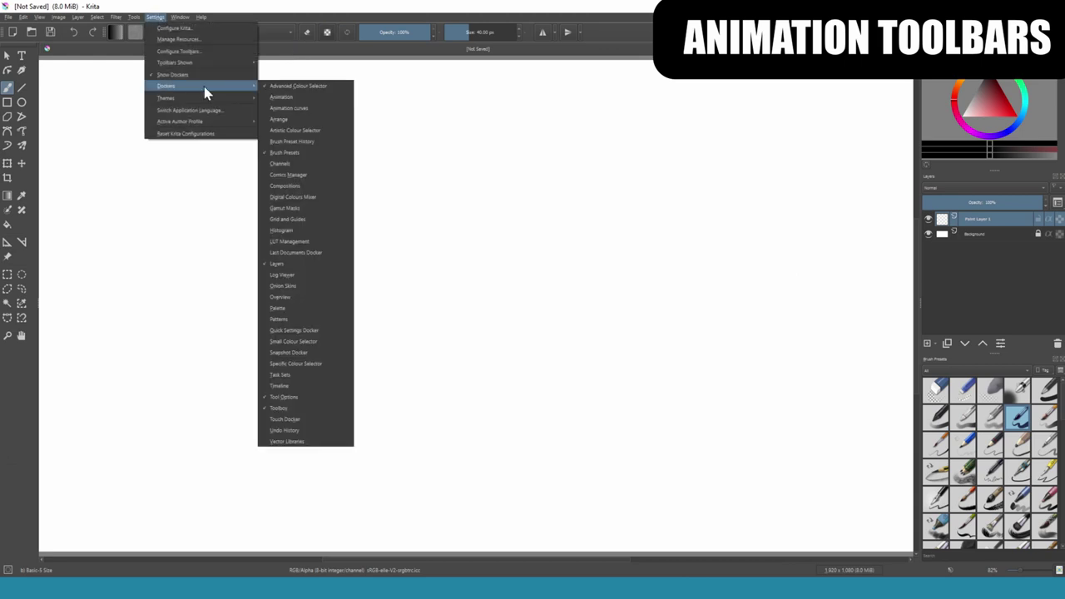
pyautogui.click(281, 97)
pyautogui.click(155, 17)
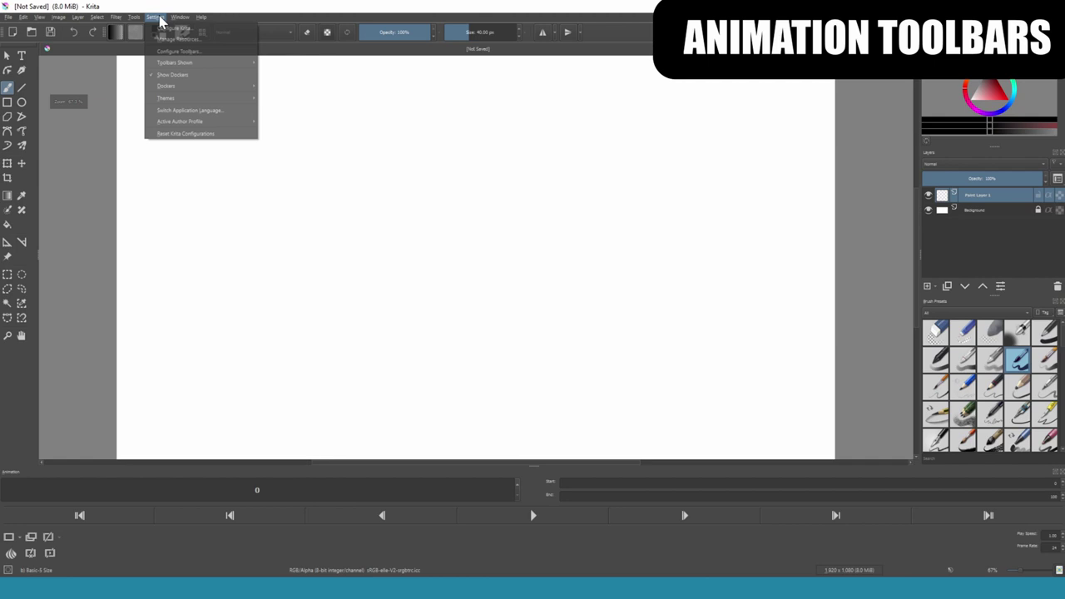
pyautogui.moveTo(192, 90)
pyautogui.click(293, 386)
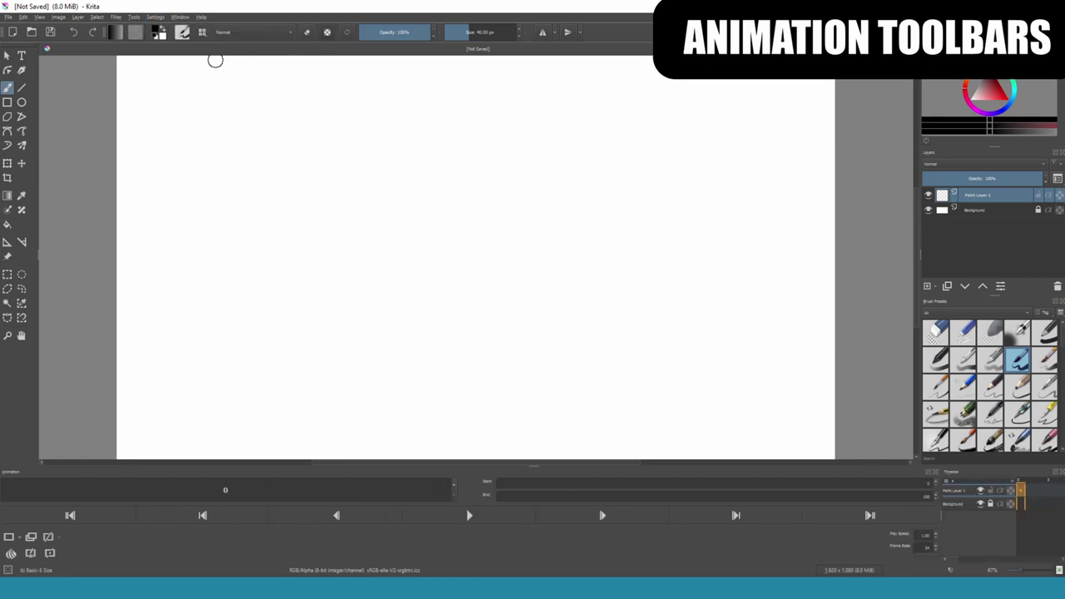
# - Move the Animation docker over to the left beside the toolbox
pyautogui.rightClick(636, 34)
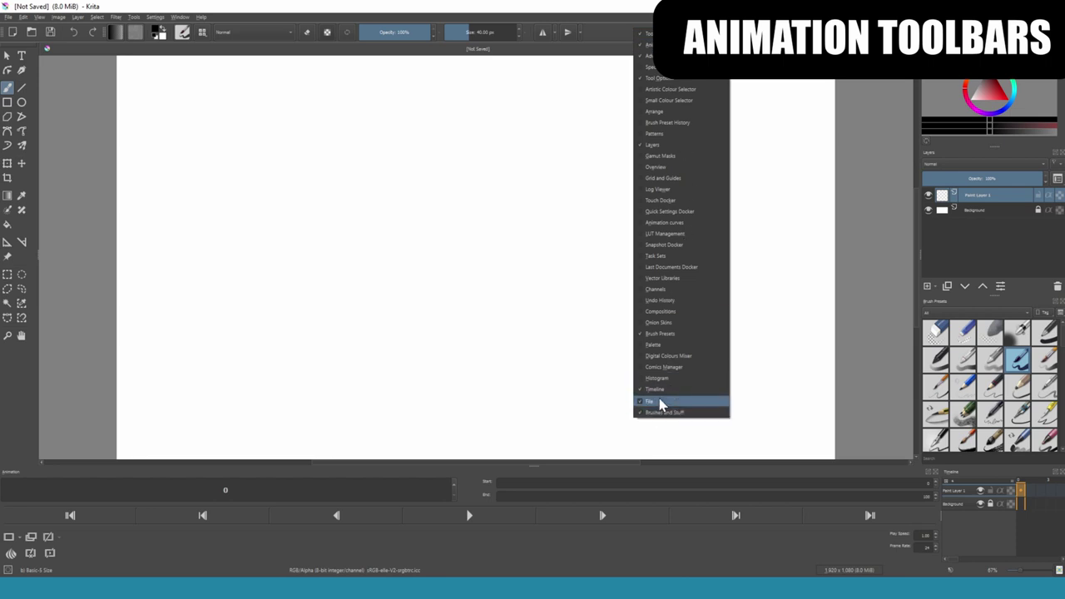
pyautogui.press('Escape')
pyautogui.moveTo(482, 466); pyautogui.dragTo(36, 435)
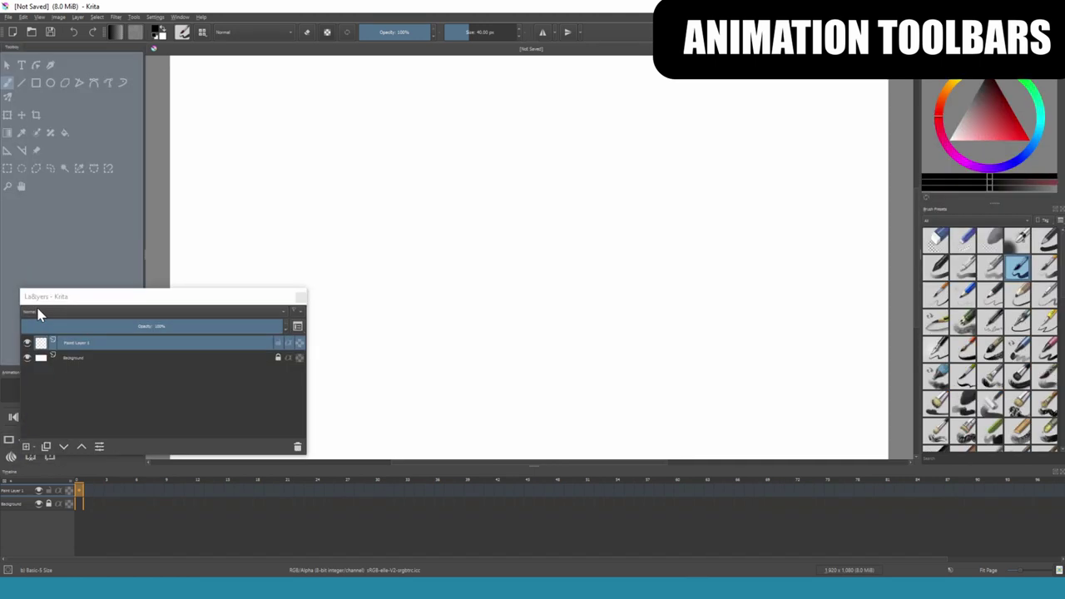
# - Dock Layers above the Animation docker and replace Paint Layer 1 with a new paint layer
pyautogui.moveTo(43, 304); pyautogui.dragTo(40, 350)
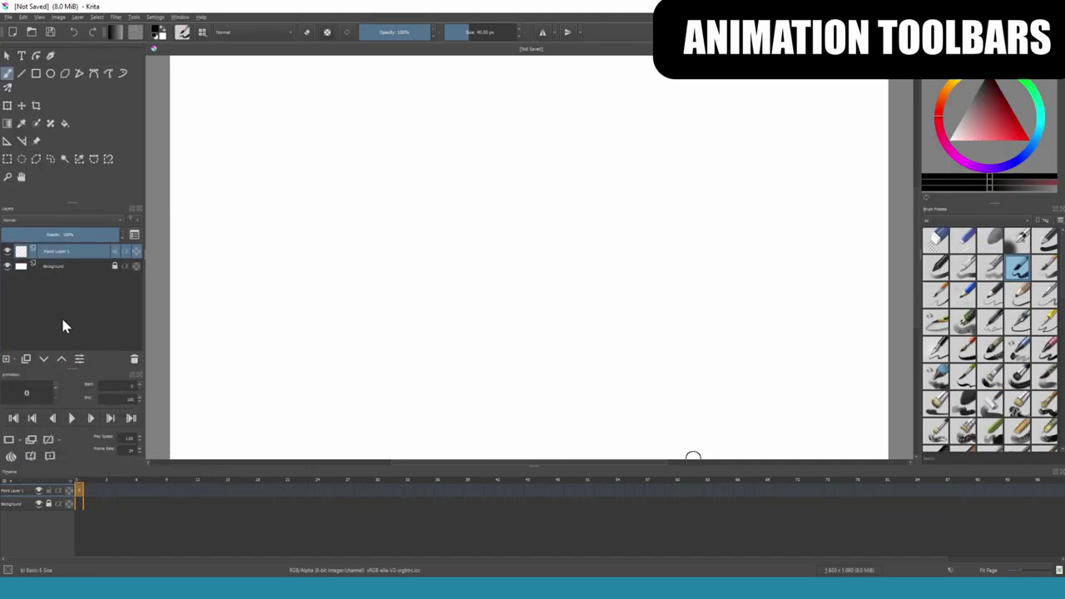
pyautogui.hotkey('shift', 'Delete')
pyautogui.click(7, 364)
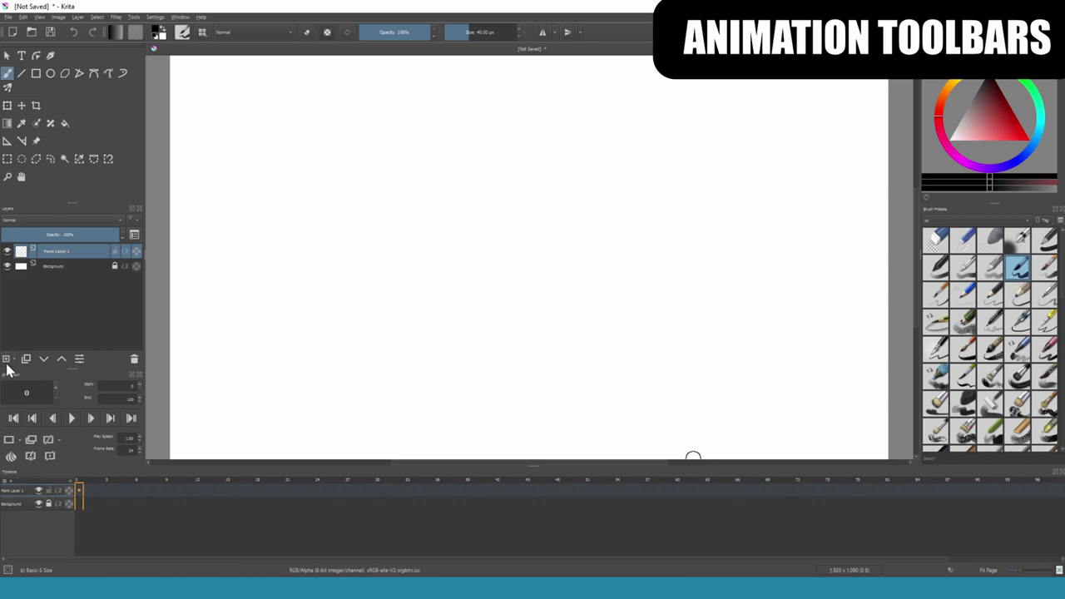
pyautogui.moveTo(23, 254)
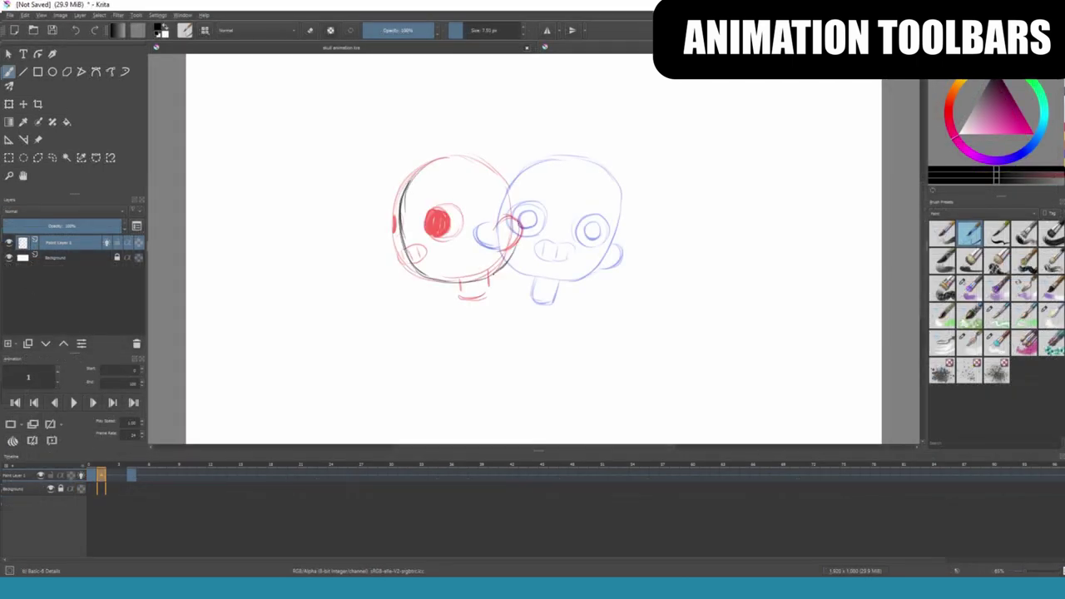
# - Sketch the skull's eyes, round outline and jaw on the next two frames over onion skins
pyautogui.press('Right')
pyautogui.moveTo(507, 153); pyautogui.dragTo(416, 266)
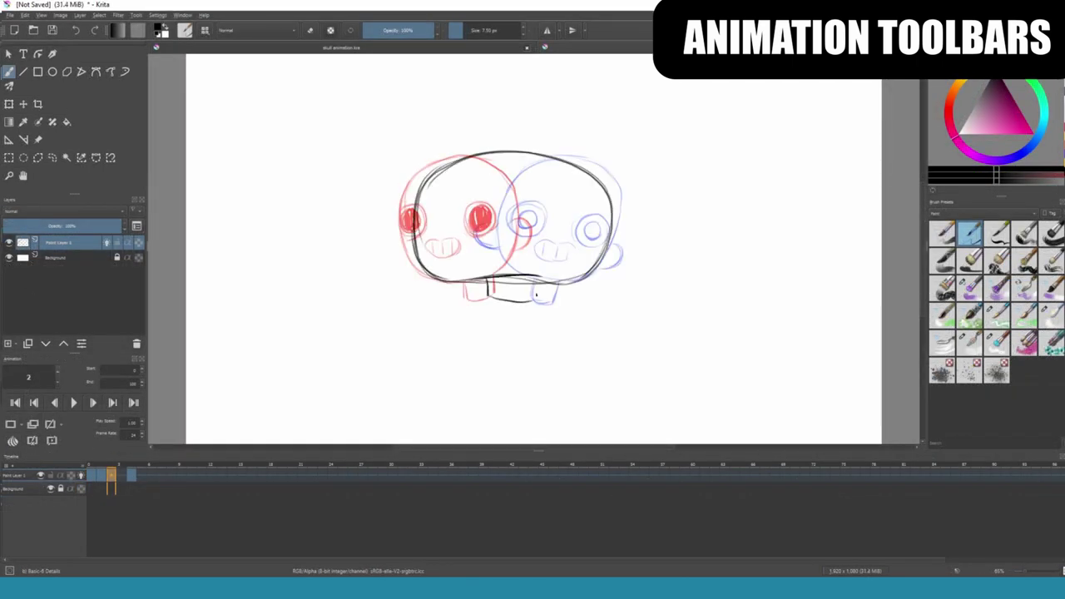
pyautogui.moveTo(433, 218)
pyautogui.mouseDown()
pyautogui.moveTo(600, 225)
pyautogui.moveTo(496, 220)
pyautogui.mouseUp()
pyautogui.press('Right')
pyautogui.moveTo(533, 159); pyautogui.dragTo(582, 278)
pyautogui.moveTo(583, 163); pyautogui.dragTo(541, 300)
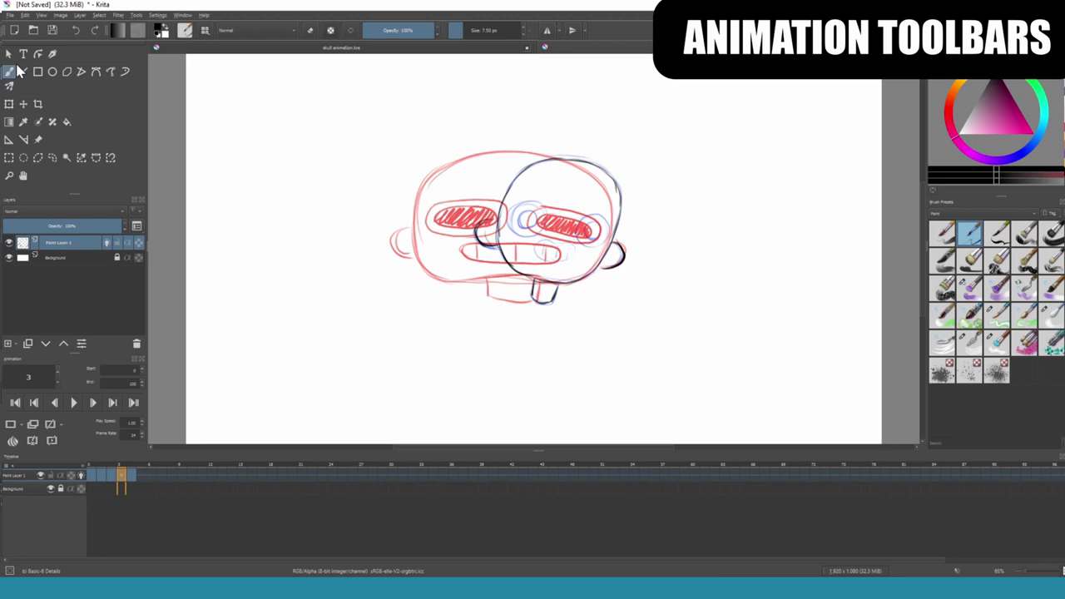
pyautogui.moveTo(512, 208); pyautogui.dragTo(608, 237)
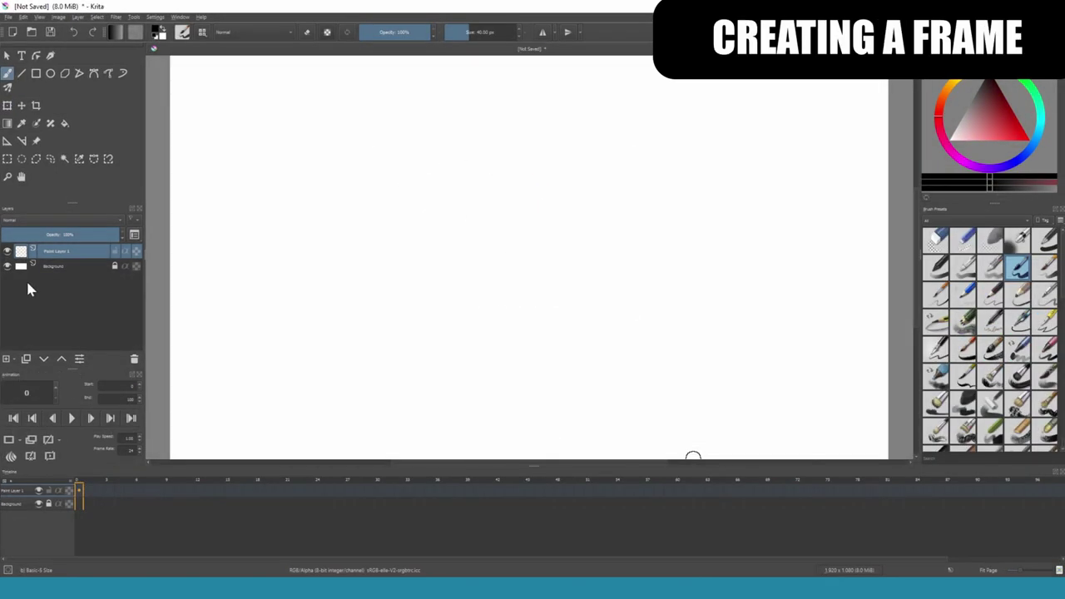
# - Create a blank keyframe at frame 0 and paint black diagonal strokes on frames 2 and 10
pyautogui.rightClick(78, 490)
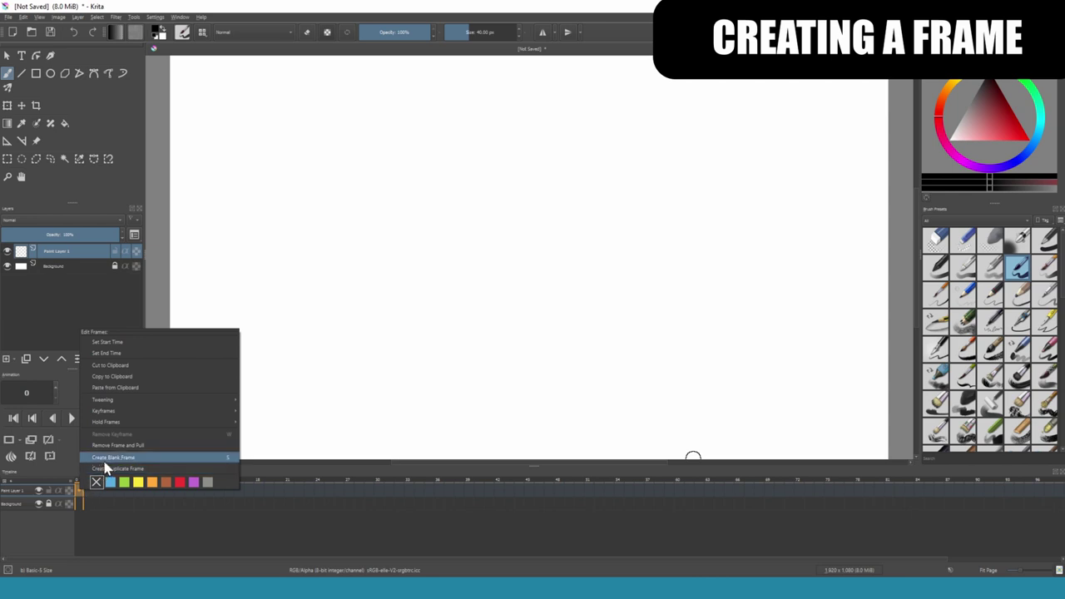
pyautogui.click(103, 458)
pyautogui.click(109, 491)
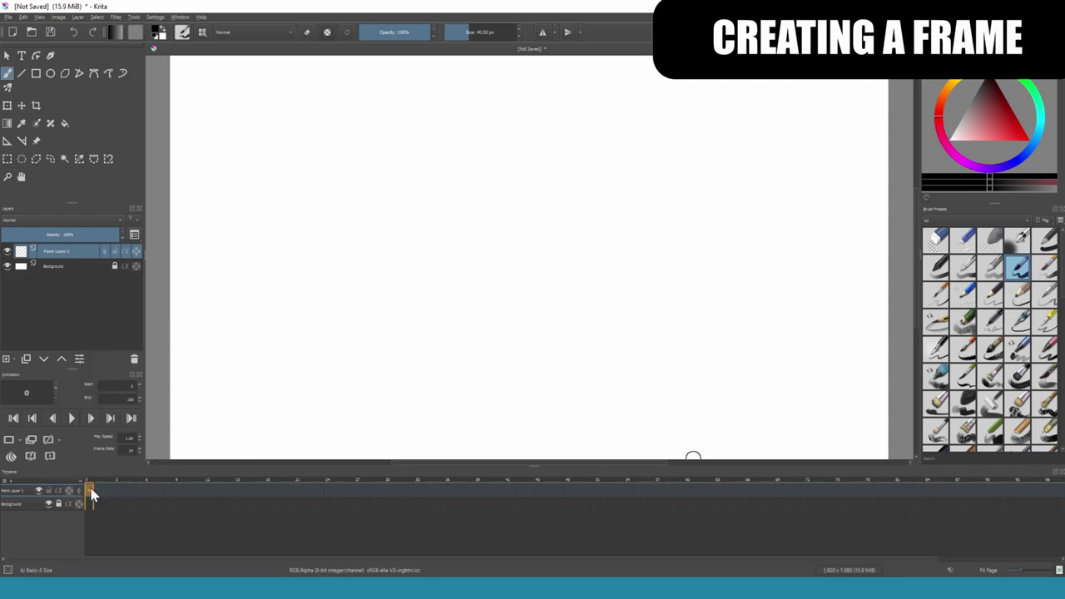
pyautogui.moveTo(254, 225); pyautogui.dragTo(316, 306)
pyautogui.click(189, 495)
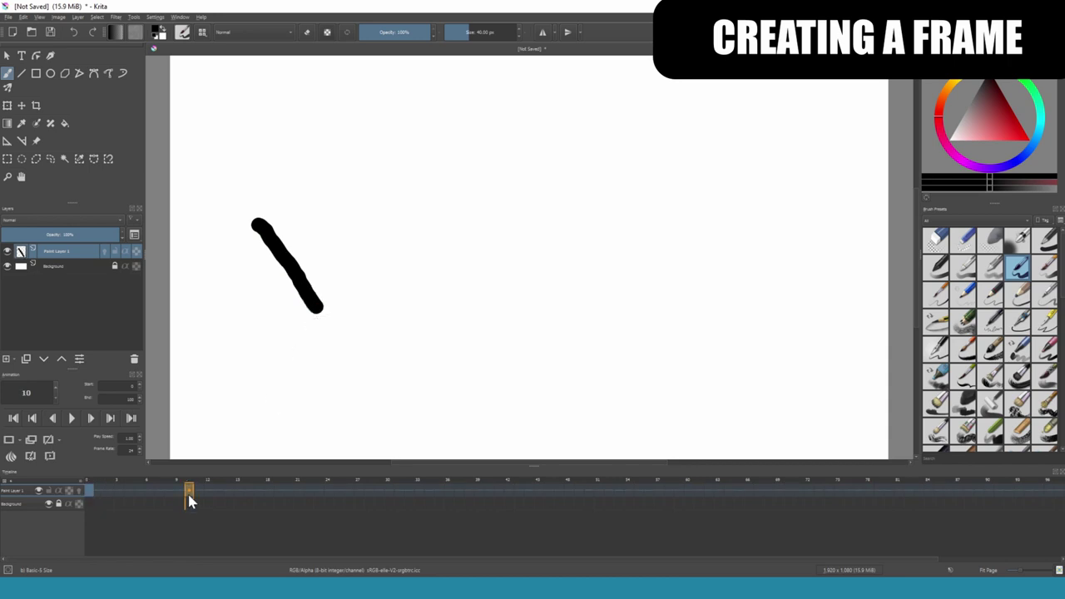
pyautogui.moveTo(335, 254); pyautogui.dragTo(408, 345)
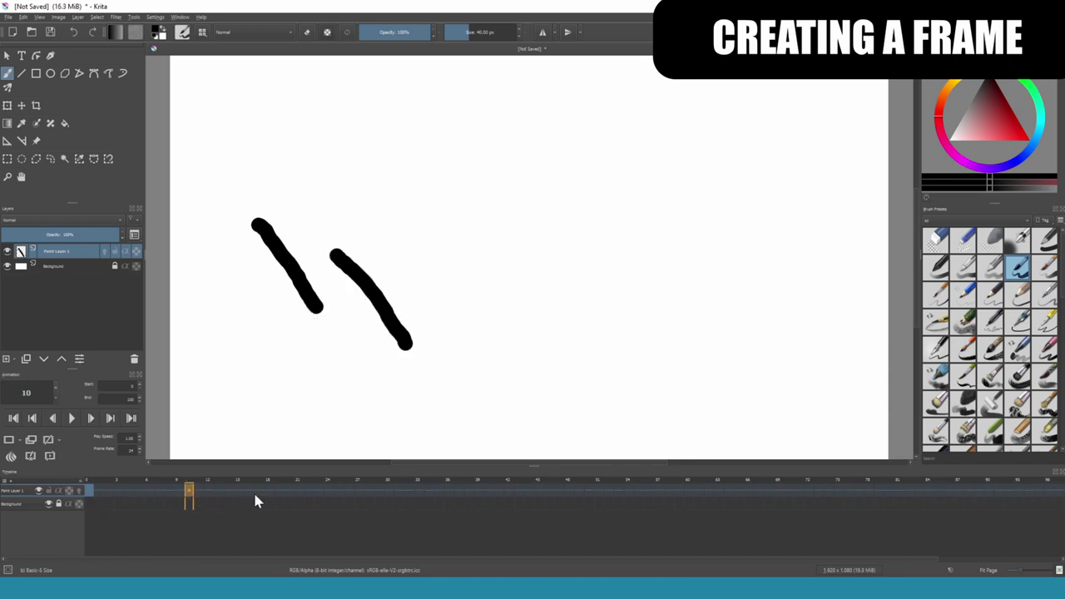
pyautogui.moveTo(240, 493); pyautogui.dragTo(304, 493)
pyautogui.click(208, 503)
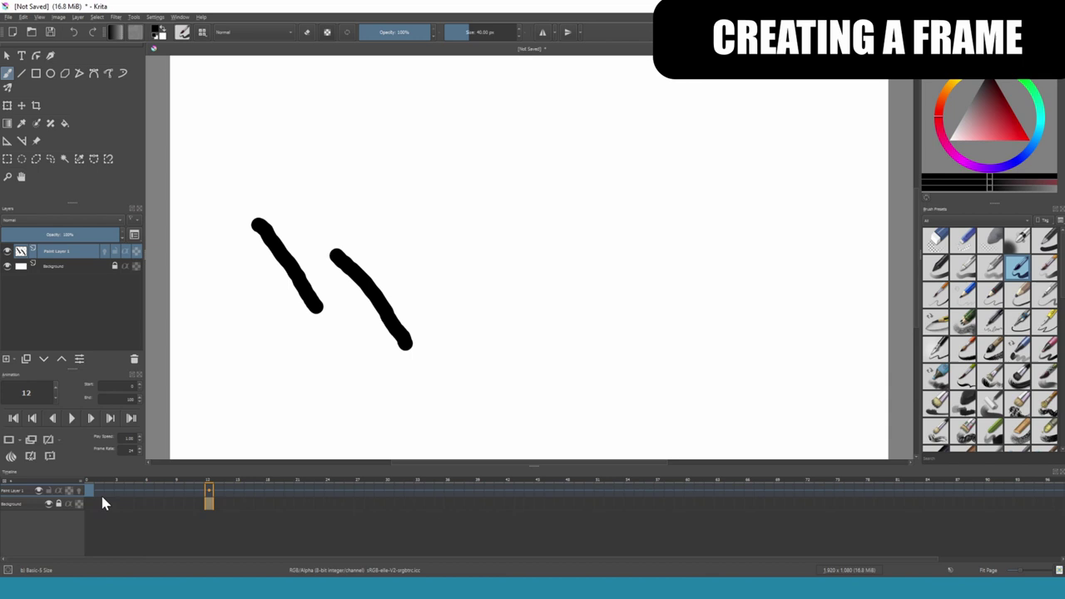
pyautogui.click(89, 495)
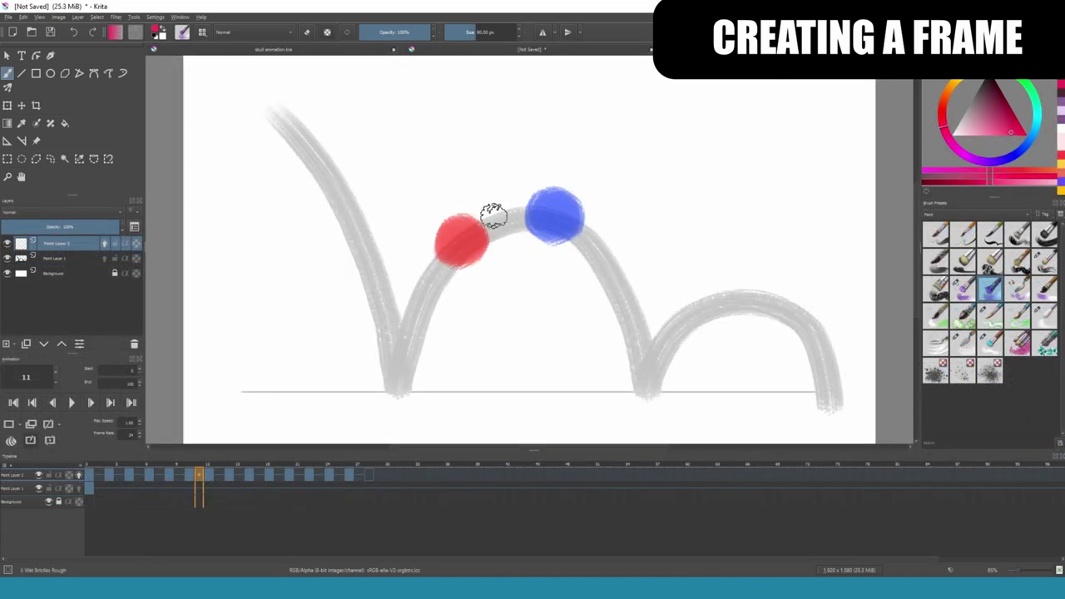
# - Paint magenta balls between the red and blue balls, on the following frame, and on frame 19
pyautogui.moveTo(493, 215); pyautogui.dragTo(500, 221)
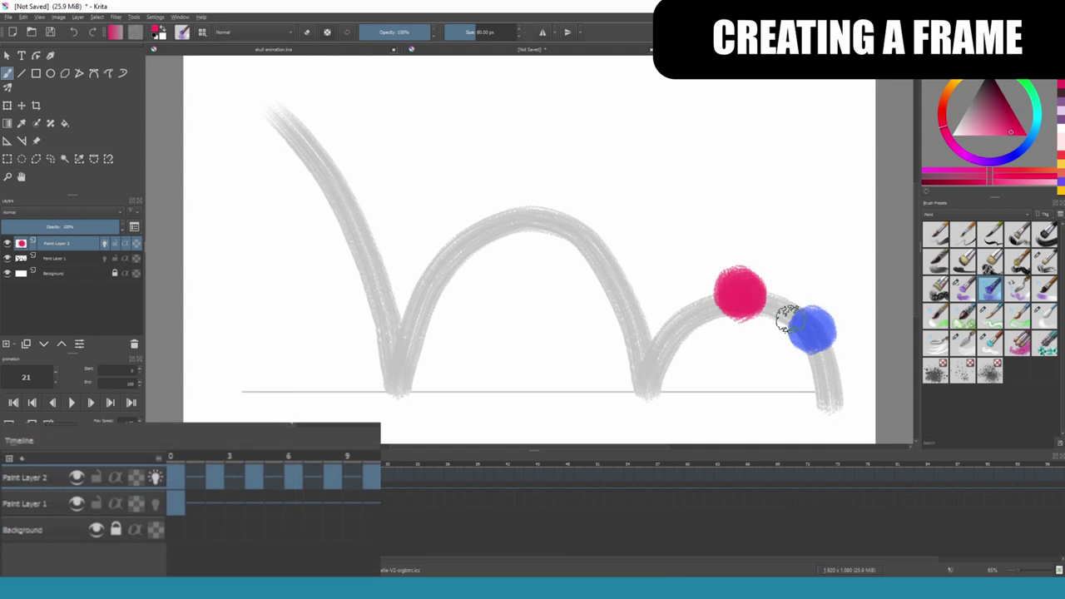
pyautogui.press('.')
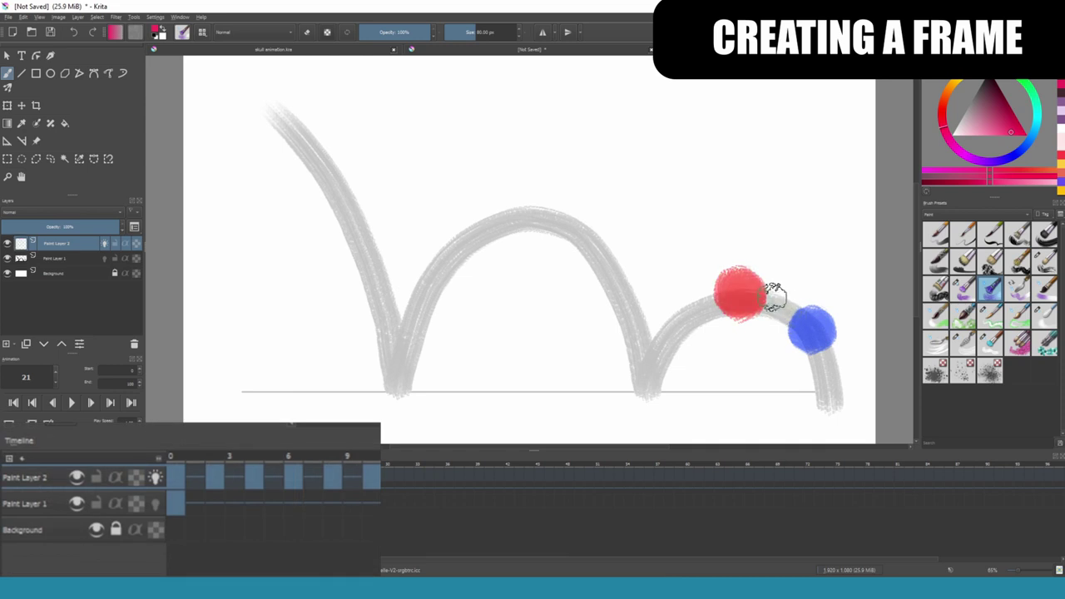
pyautogui.moveTo(773, 280)
pyautogui.mouseDown()
pyautogui.moveTo(760, 311)
pyautogui.moveTo(777, 291)
pyautogui.mouseUp()
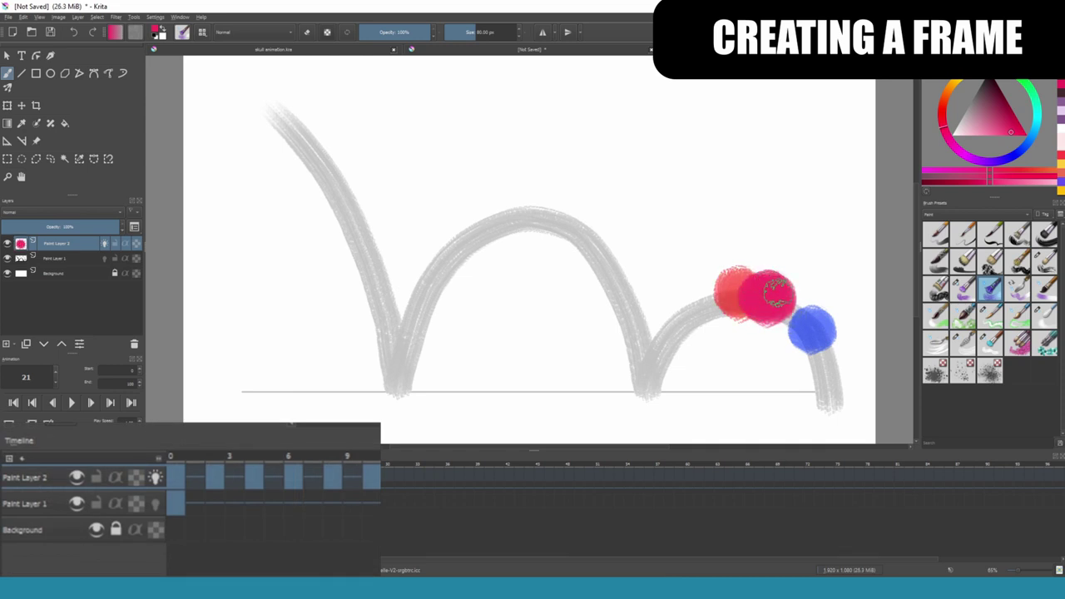
pyautogui.press(',')
pyautogui.press(',')
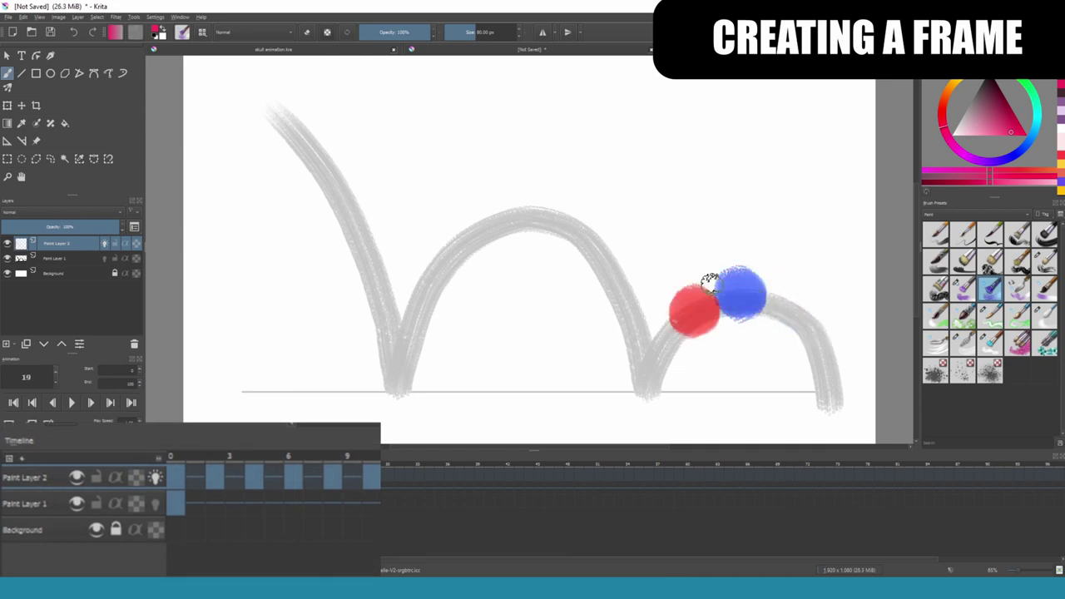
pyautogui.moveTo(708, 280); pyautogui.dragTo(733, 291)
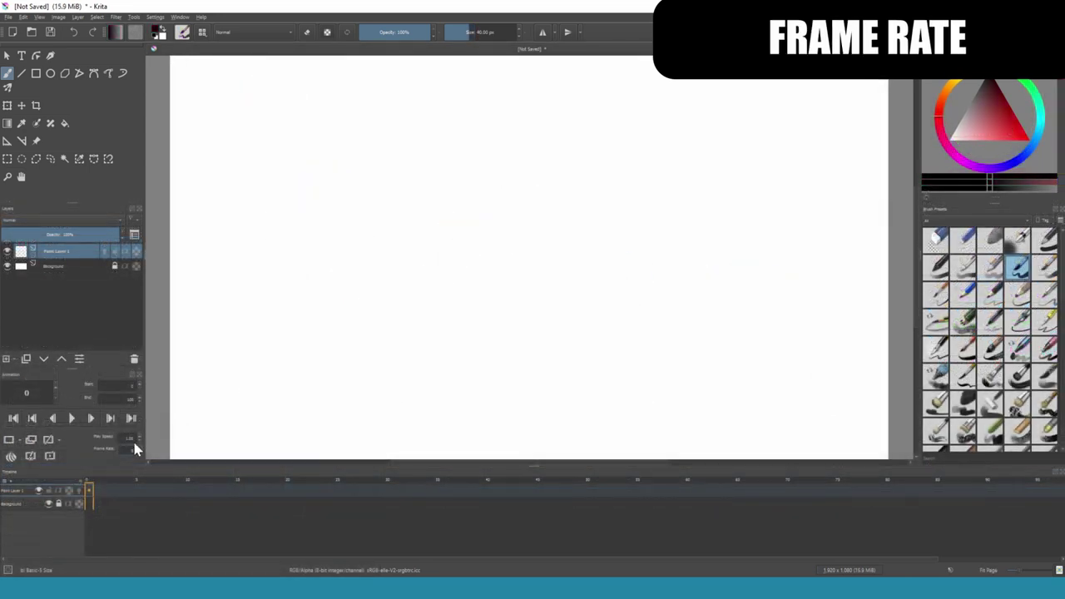
# - Set the frame rate to 25 fps, then zoom out and centre the whole page for sketching
pyautogui.click(136, 450)
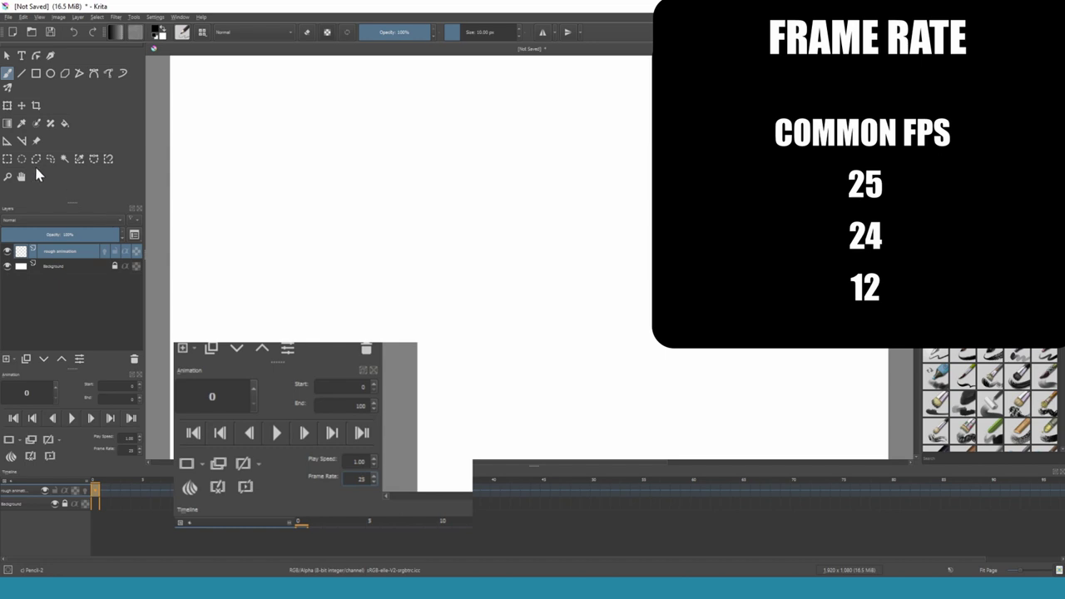
pyautogui.click(7, 176)
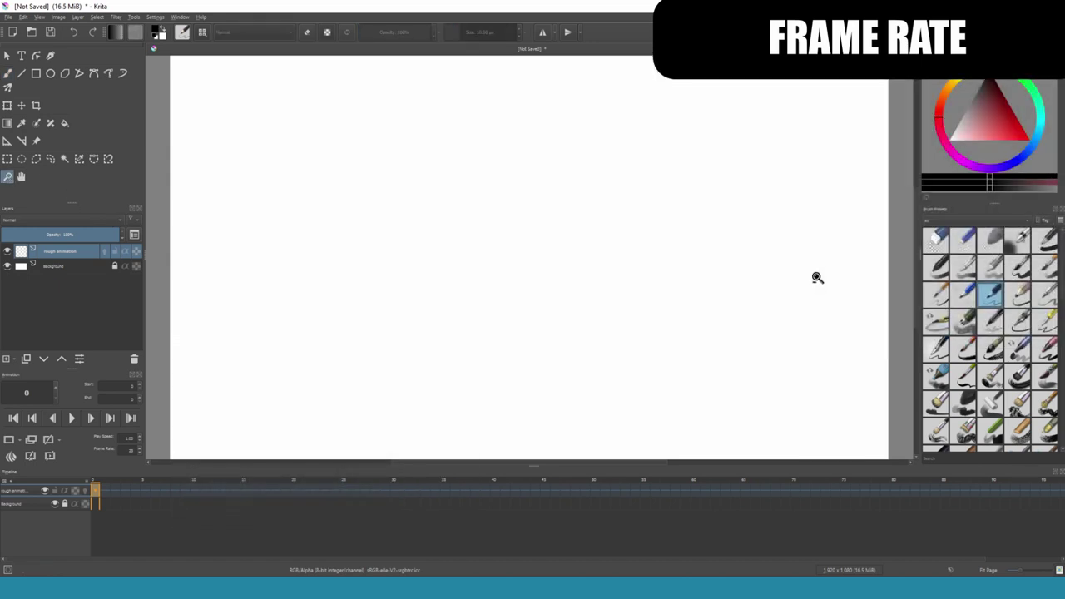
pyautogui.press('-')
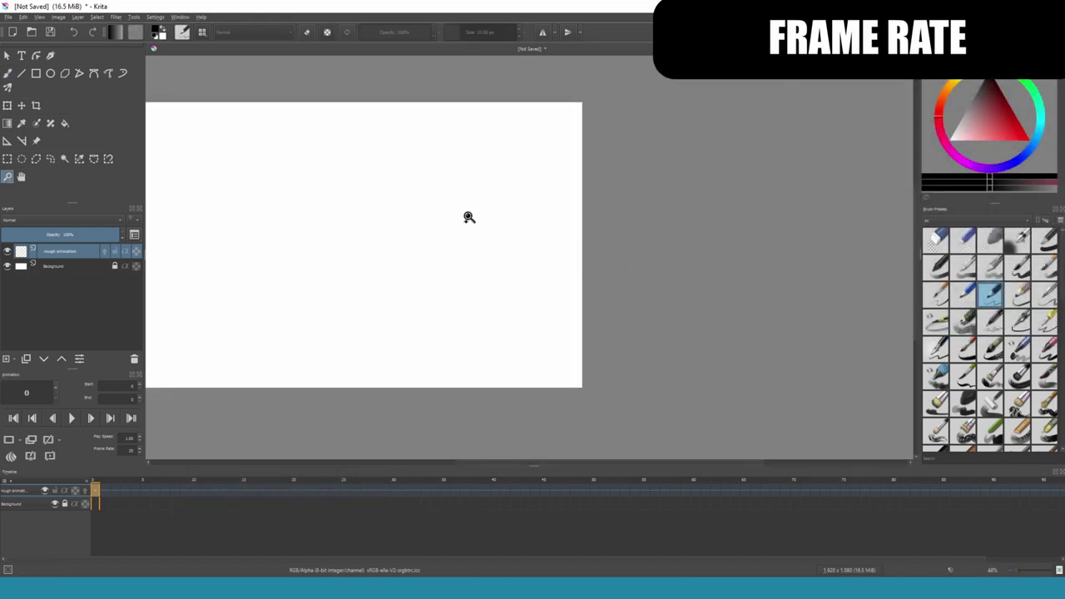
pyautogui.moveTo(468, 216); pyautogui.dragTo(676, 240)
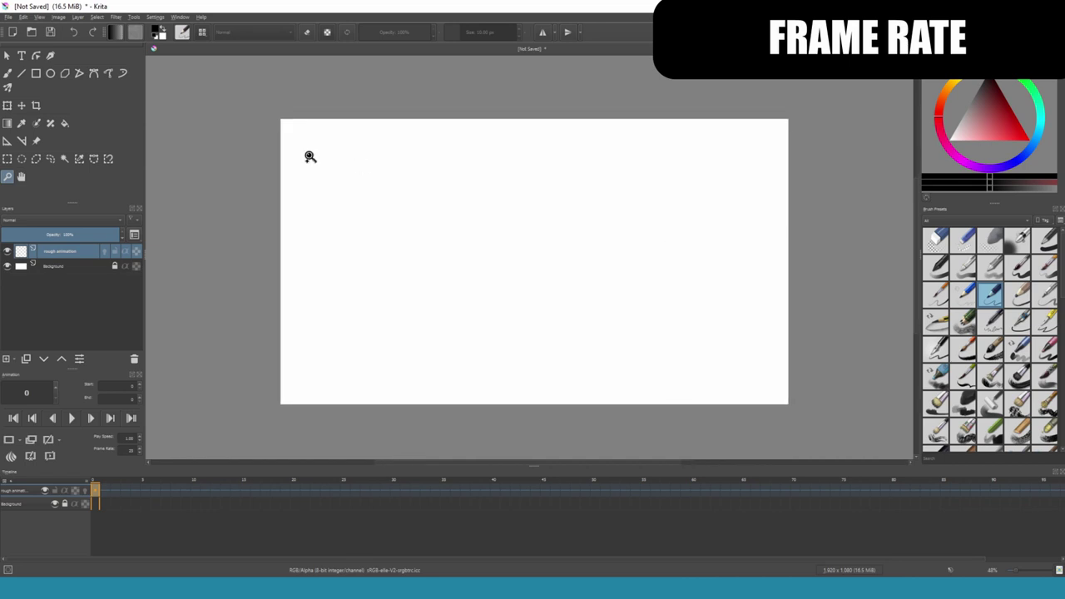
pyautogui.click(7, 74)
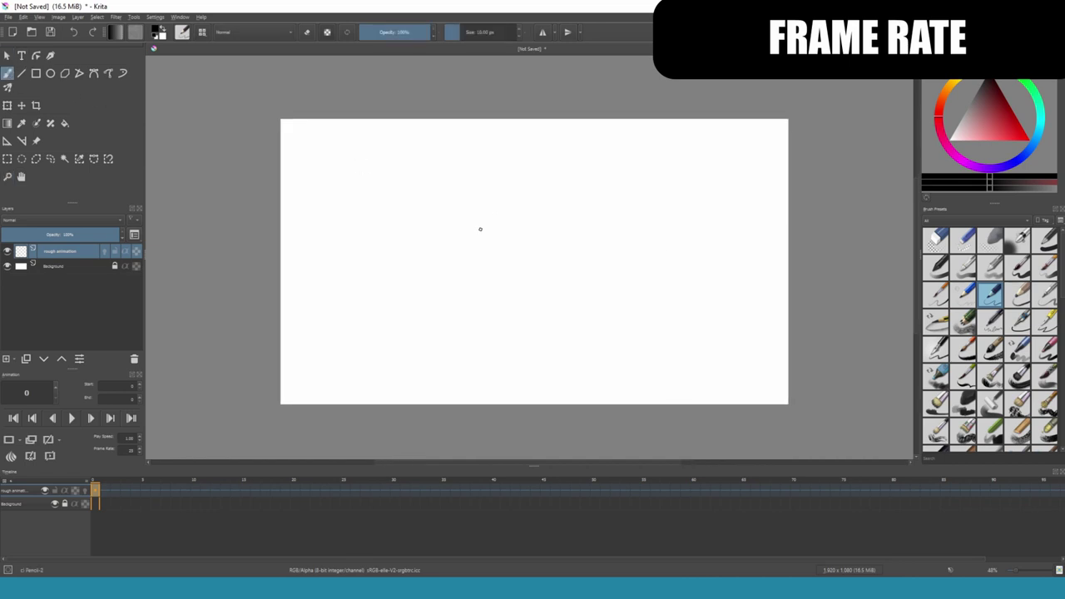
# - Sketch the round skull with hatched eye sockets on frame 0
pyautogui.moveTo(483, 232)
pyautogui.mouseDown()
pyautogui.moveTo(527, 186)
pyautogui.moveTo(555, 194)
pyautogui.moveTo(571, 274)
pyautogui.moveTo(497, 278)
pyautogui.moveTo(562, 295)
pyautogui.mouseUp()
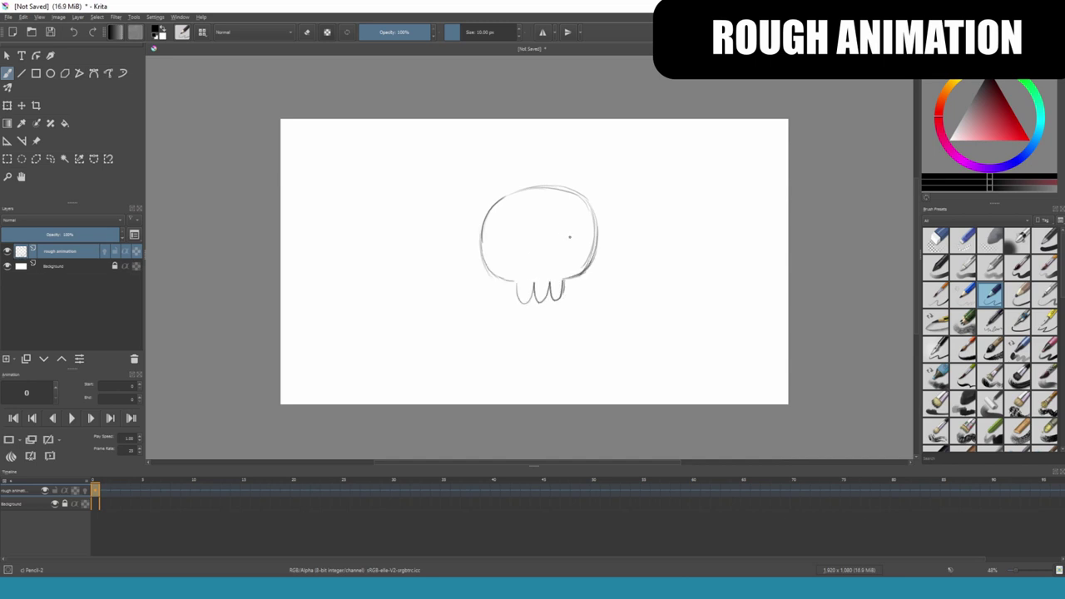
pyautogui.moveTo(571, 238)
pyautogui.mouseDown()
pyautogui.moveTo(507, 240)
pyautogui.moveTo(518, 261)
pyautogui.mouseUp()
pyautogui.moveTo(559, 245); pyautogui.dragTo(581, 261)
# - Add a blank frame at frame 4, enable onion skins, and redraw the skull outline
pyautogui.rightClick(135, 491)
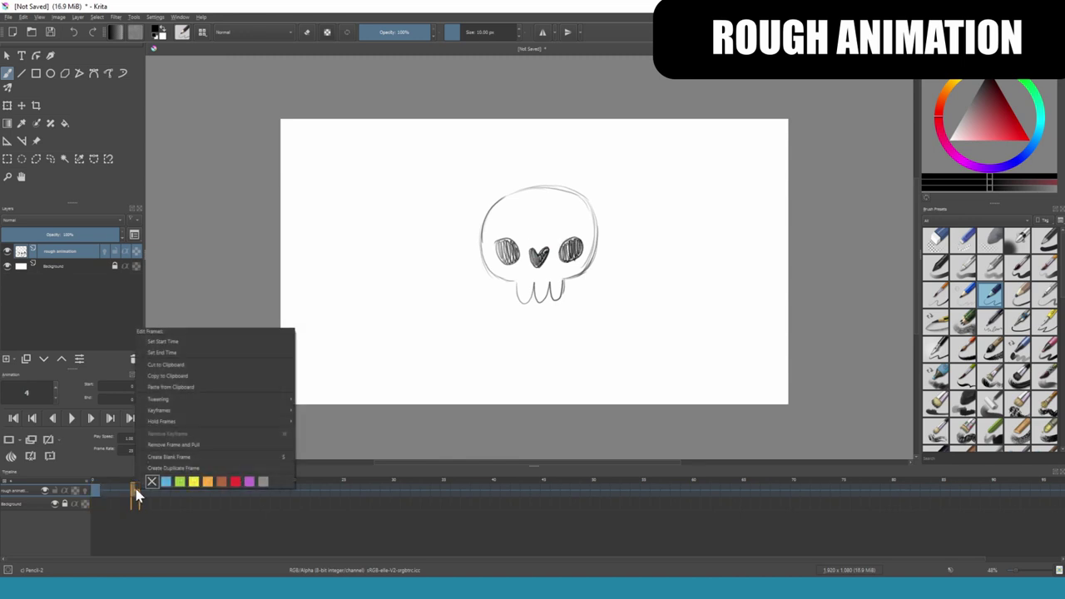
pyautogui.click(171, 457)
pyautogui.click(84, 492)
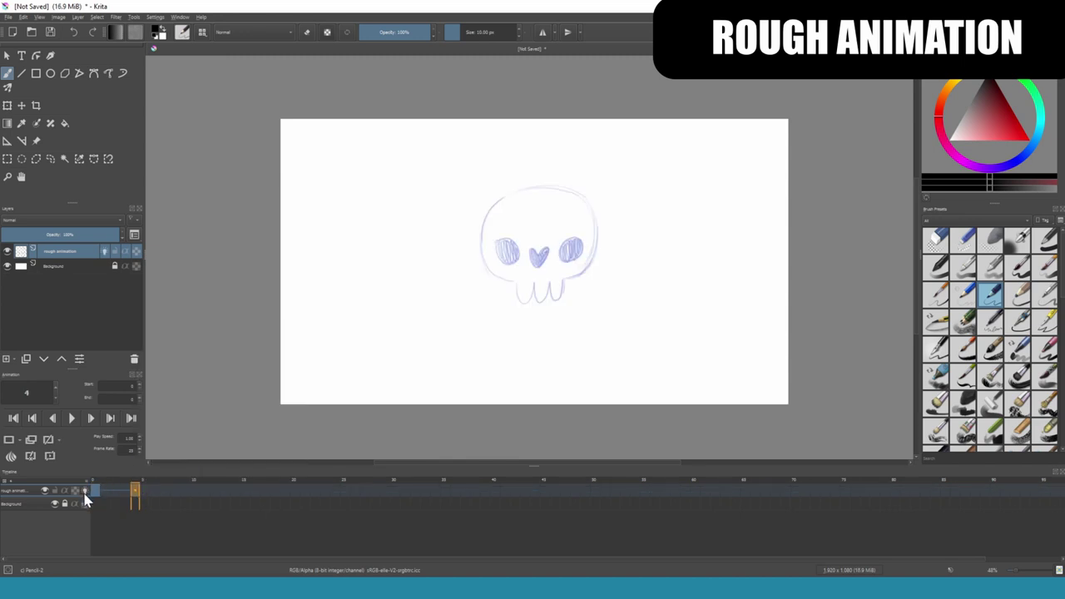
pyautogui.moveTo(532, 189)
pyautogui.mouseDown()
pyautogui.moveTo(484, 228)
pyautogui.moveTo(485, 259)
pyautogui.moveTo(551, 286)
pyautogui.moveTo(571, 270)
pyautogui.moveTo(572, 213)
pyautogui.mouseUp()
pyautogui.press('e')
pyautogui.press('/')
pyautogui.moveTo(498, 241)
pyautogui.mouseDown()
pyautogui.moveTo(582, 258)
pyautogui.moveTo(516, 260)
pyautogui.mouseUp()
# - On frame 8, refine the skull outline, eye shading, heart-shaped nose and teeth
pyautogui.press('.')
pyautogui.press('.')
pyautogui.press('.')
pyautogui.press('.')
pyautogui.moveTo(583, 200); pyautogui.dragTo(592, 250)
pyautogui.moveTo(491, 241)
pyautogui.mouseDown()
pyautogui.moveTo(516, 256)
pyautogui.moveTo(591, 255)
pyautogui.mouseUp()
pyautogui.moveTo(524, 243); pyautogui.dragTo(549, 258)
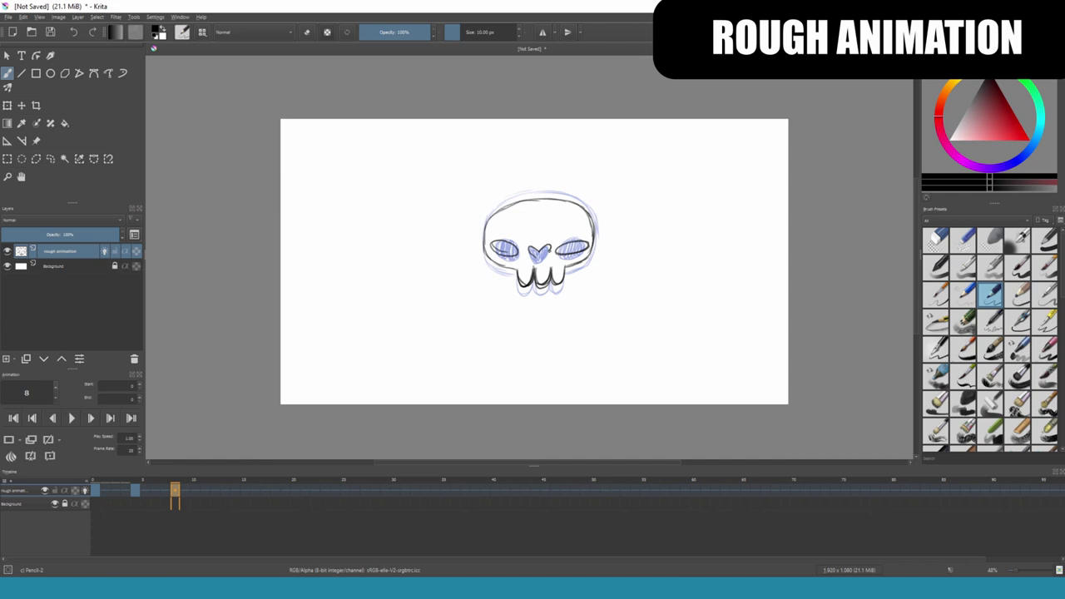
pyautogui.press('.')
pyautogui.press('.')
pyautogui.press('.')
pyautogui.press('.')
pyautogui.moveTo(541, 165); pyautogui.dragTo(500, 287)
# - Draw the tall, stretched skull with teeth and eye sockets on frames 12 and 16
pyautogui.moveTo(574, 182); pyautogui.dragTo(582, 291)
pyautogui.moveTo(519, 291); pyautogui.dragTo(564, 336)
pyautogui.moveTo(508, 226); pyautogui.dragTo(523, 269)
pyautogui.moveTo(569, 223); pyautogui.dragTo(574, 268)
pyautogui.press('.')
pyautogui.press('.')
pyautogui.press('.')
pyautogui.press('.')
pyautogui.moveTo(506, 167); pyautogui.dragTo(586, 160)
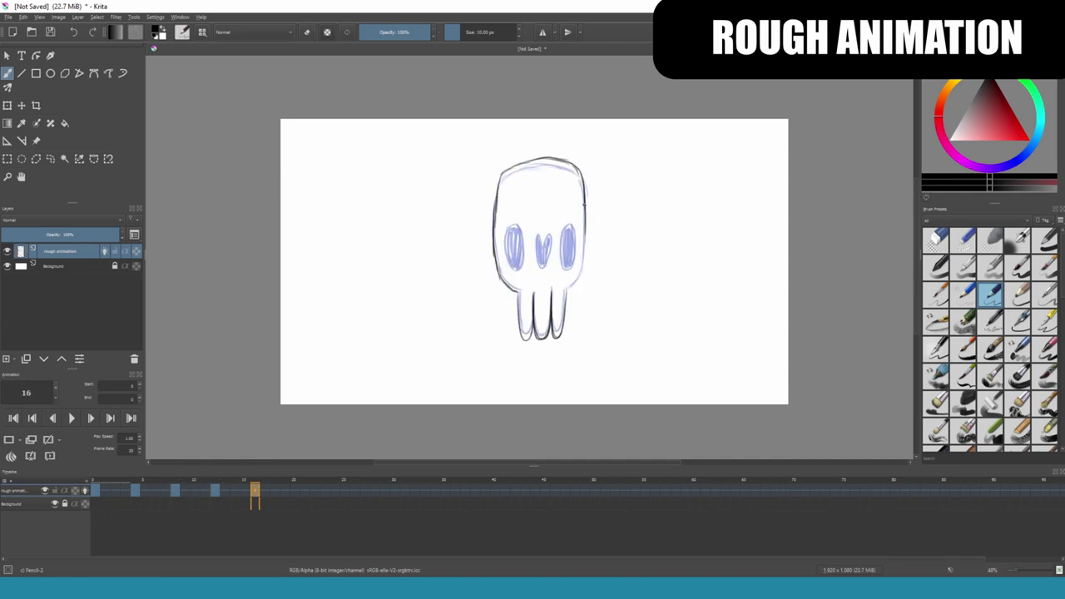
pyautogui.moveTo(575, 203); pyautogui.dragTo(583, 291)
pyautogui.moveTo(508, 218); pyautogui.dragTo(521, 275)
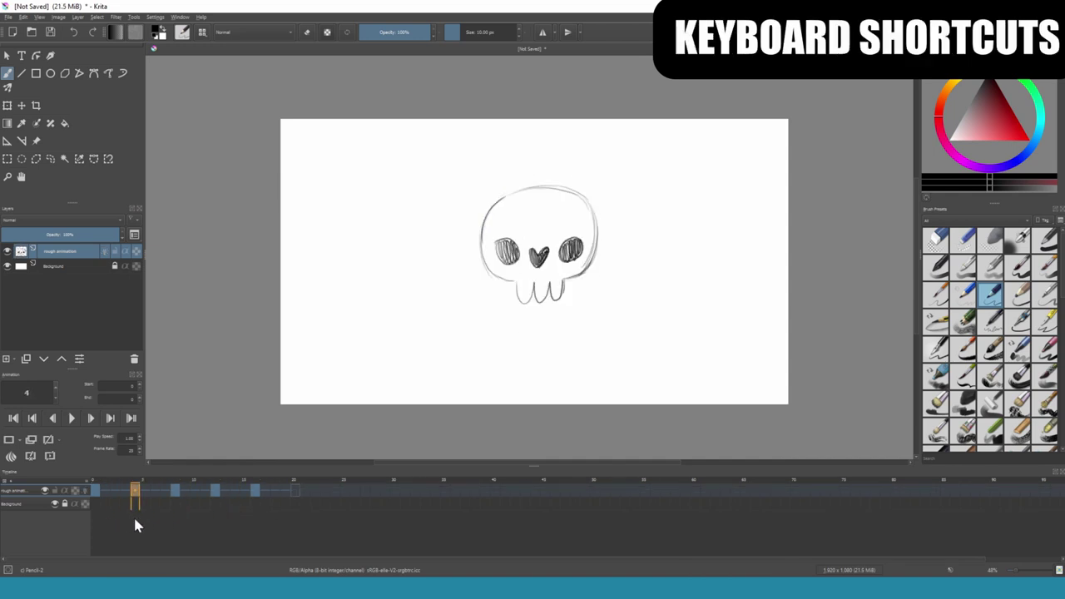
# - Preview up to frame 16, then filter Keyboard Shortcuts by 'next' to show Next Frame and Next Key Frame
pyautogui.moveTo(134, 520)
pyautogui.mouseDown()
pyautogui.moveTo(228, 525)
pyautogui.moveTo(113, 527)
pyautogui.mouseUp()
pyautogui.press('space')
pyautogui.click(158, 16)
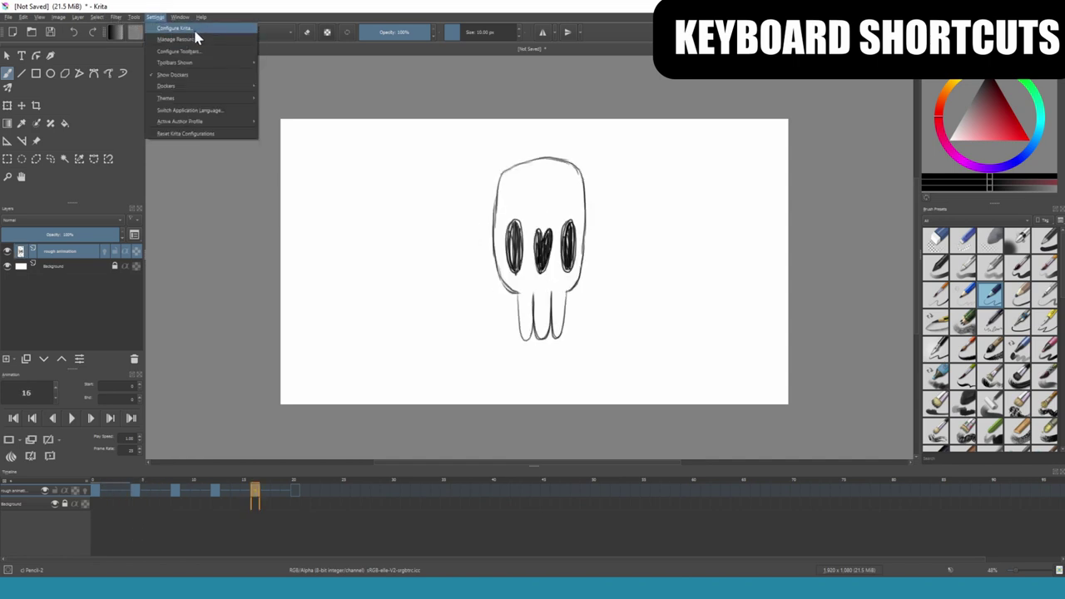
pyautogui.click(204, 33)
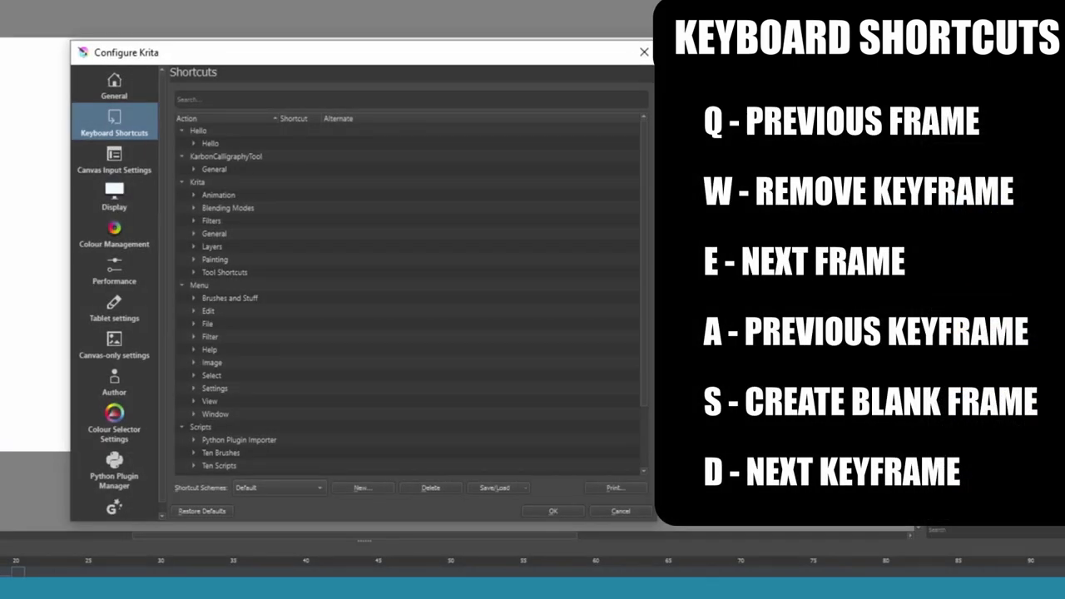
pyautogui.click(331, 94)
pyautogui.write('next')
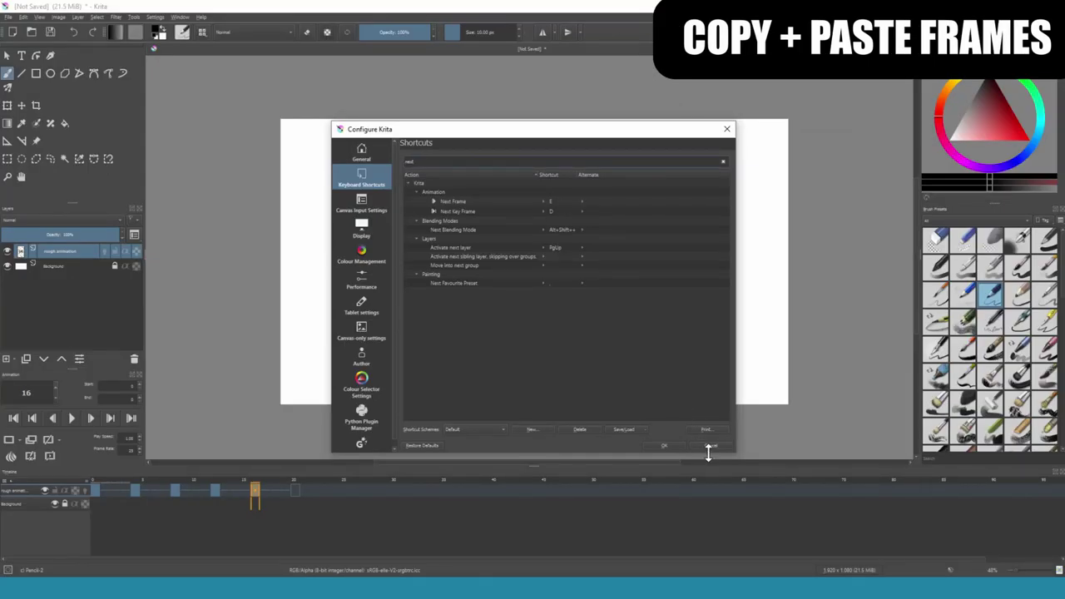
# - Close the Configure dialog, copy the frame 0 skull drawing, and bring up frame 24's options
pyautogui.click(707, 446)
pyautogui.click(96, 491)
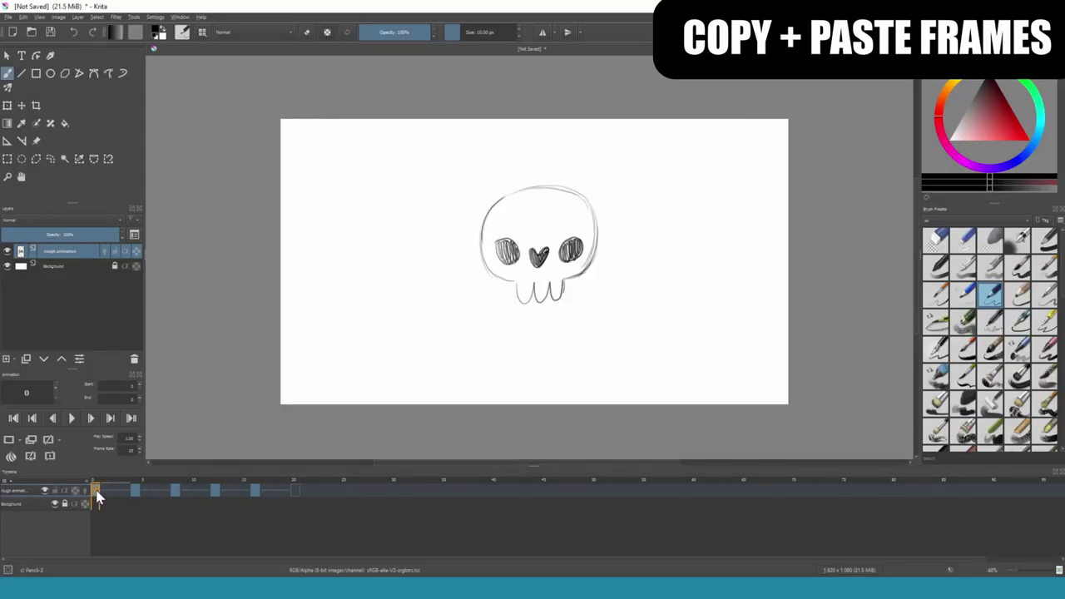
pyautogui.rightClick(96, 491)
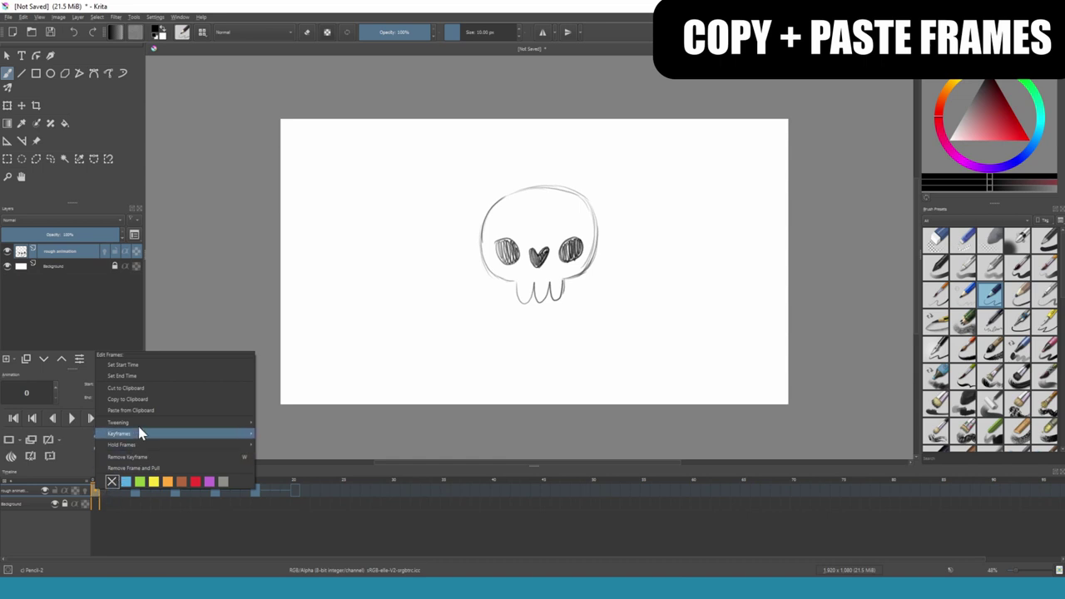
pyautogui.click(148, 399)
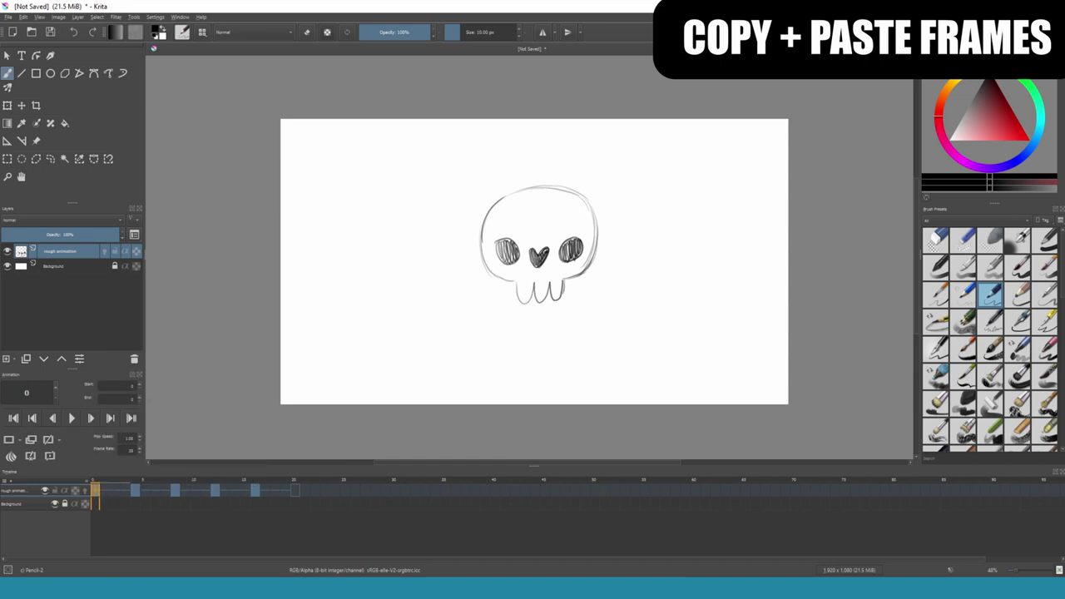
pyautogui.click(335, 491)
pyautogui.rightClick(337, 491)
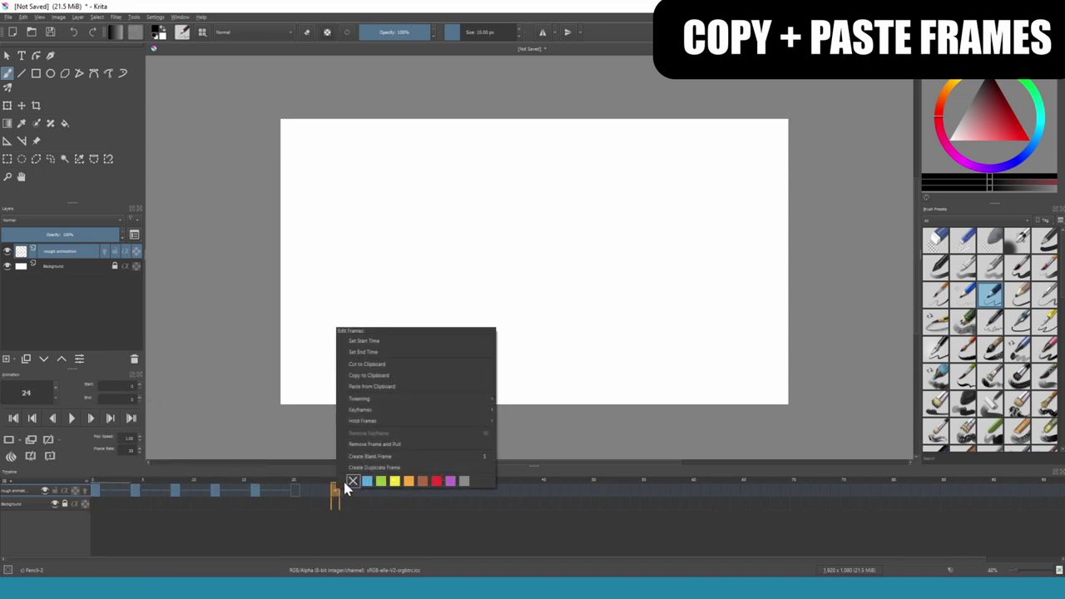
# - Paste the skull onto frame 24, draw an inbetween on frame 20 with onion skins, and play back
pyautogui.click(398, 387)
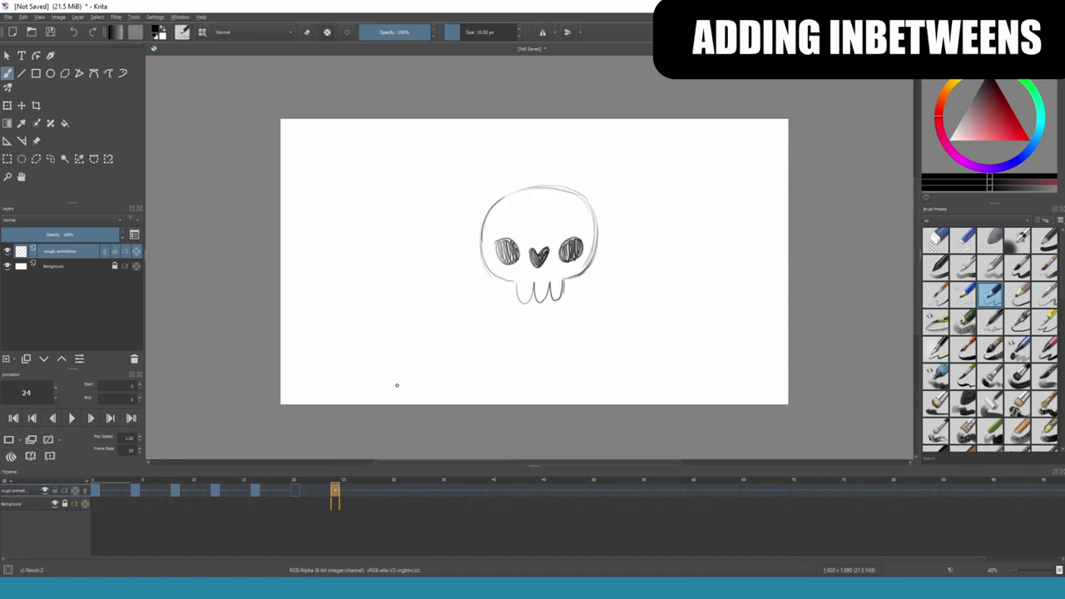
pyautogui.click(296, 491)
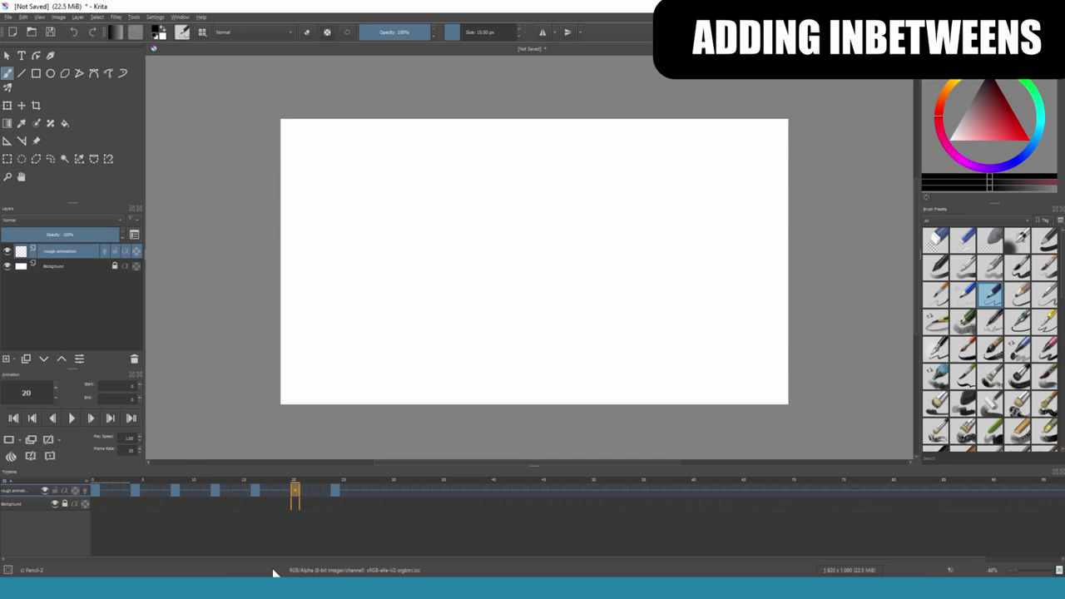
pyautogui.click(85, 491)
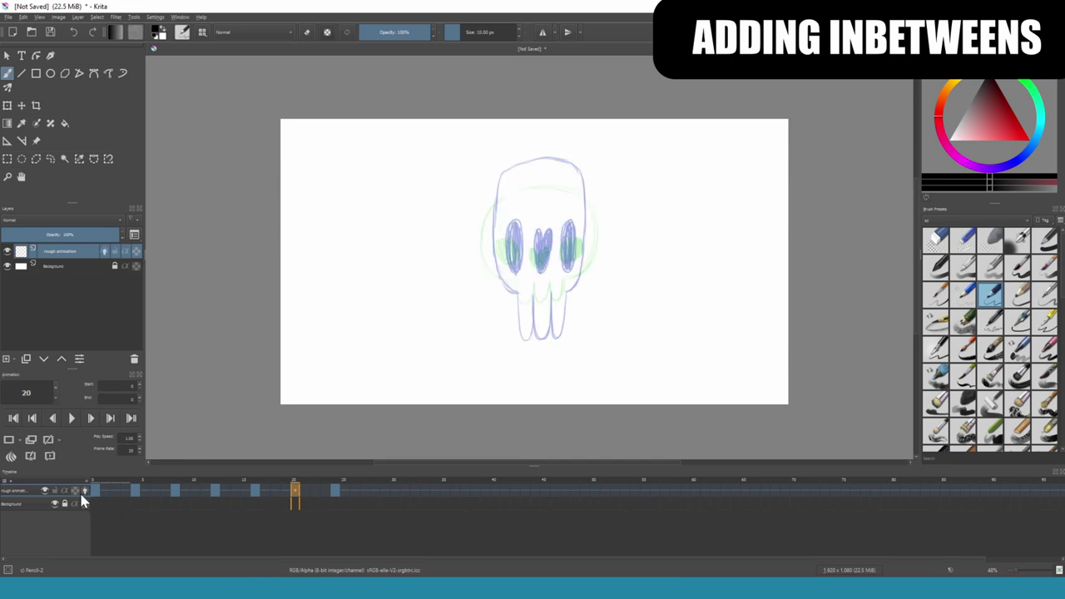
pyautogui.moveTo(503, 278); pyautogui.dragTo(513, 283)
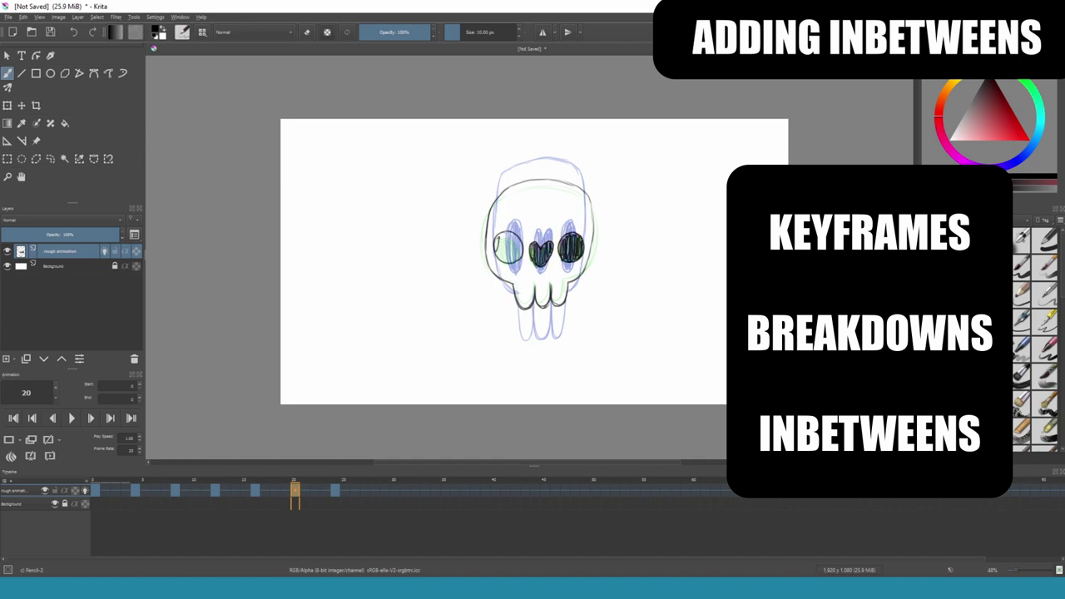
pyautogui.click(72, 418)
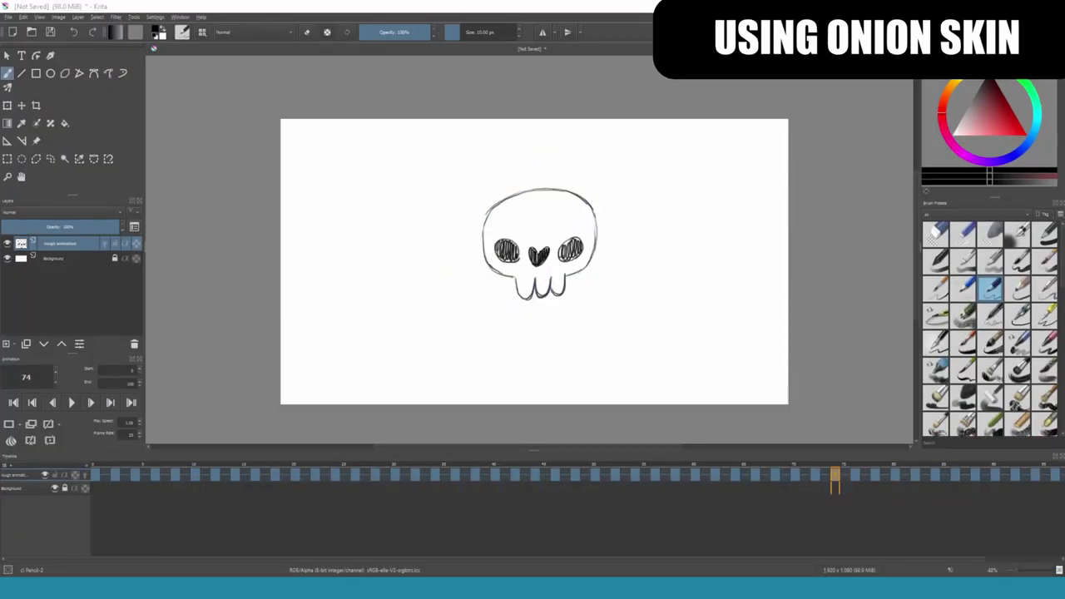
# - Turn on onion skins and enable the +2, +3 and +4 next-frame ghosts, adjusting ghost opacities
pyautogui.click(85, 475)
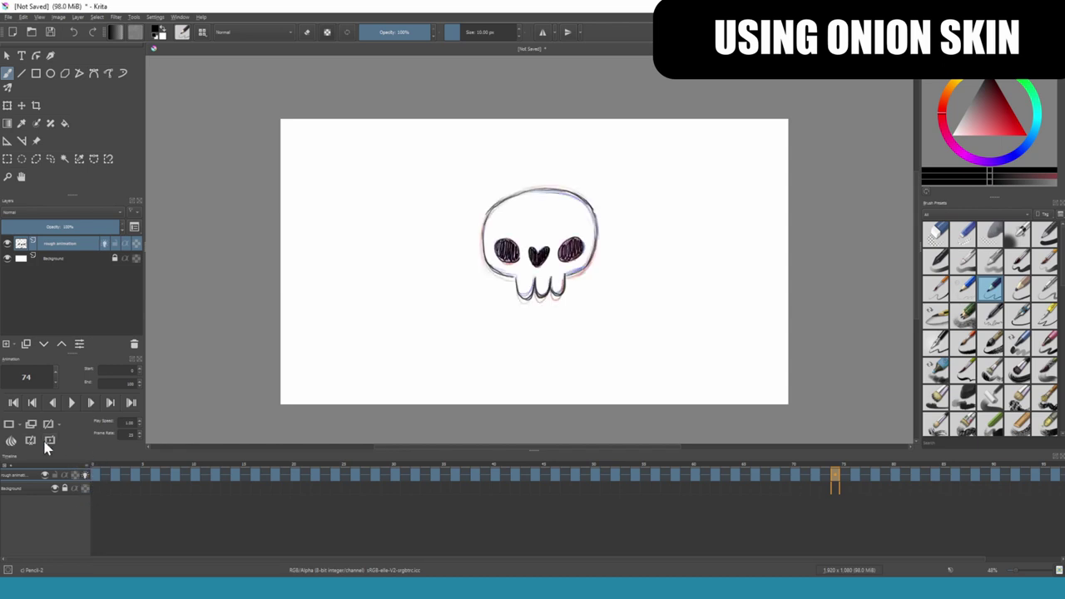
pyautogui.click(12, 442)
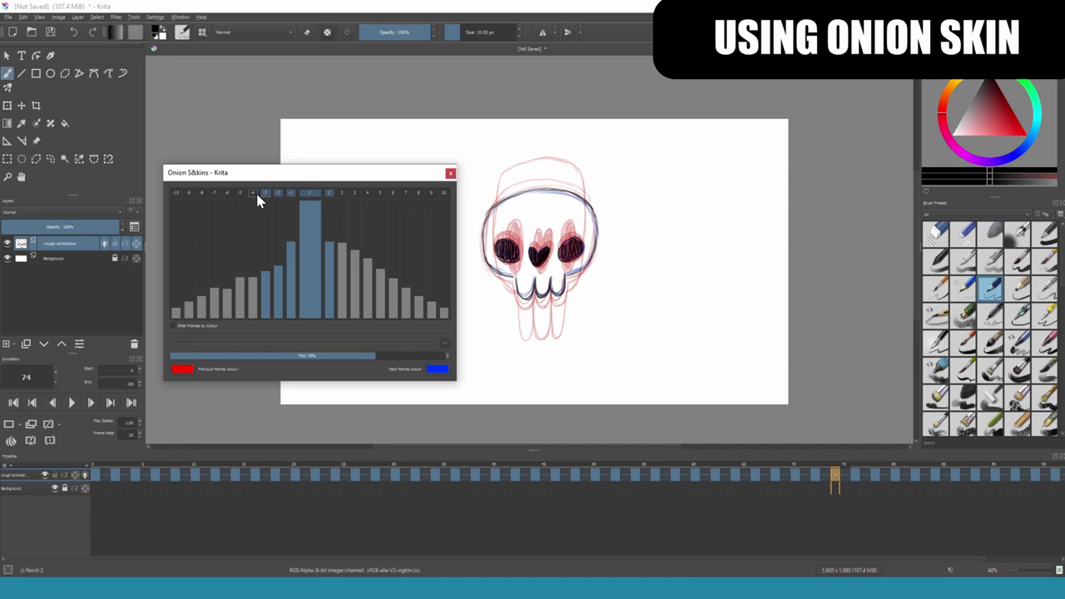
pyautogui.click(341, 193)
pyautogui.click(354, 193)
pyautogui.click(367, 193)
pyautogui.click(239, 238)
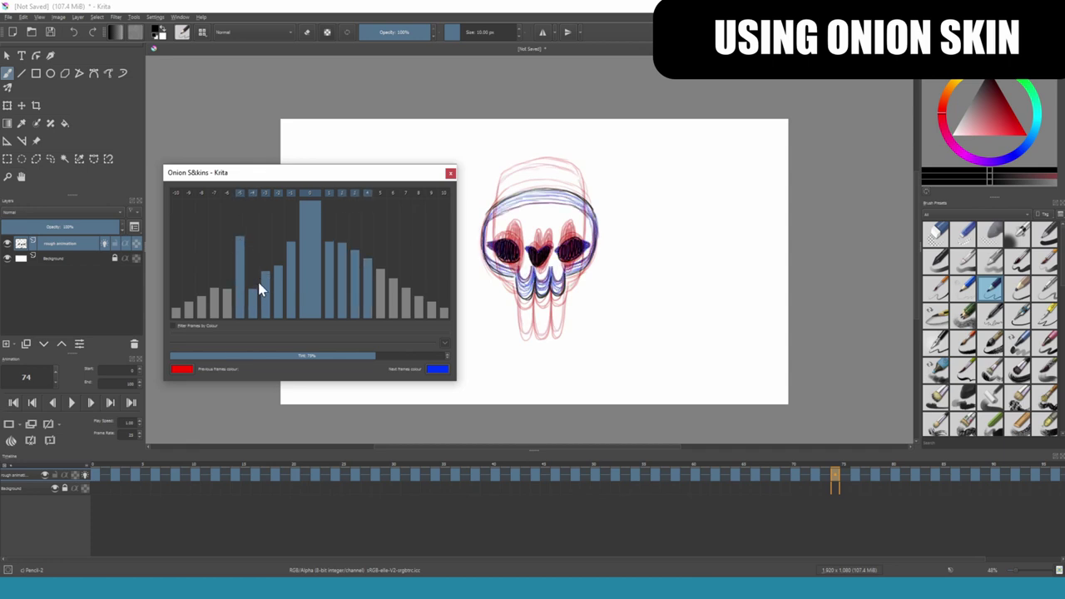
pyautogui.click(309, 278)
# - Change the previous-frames ghost colour and raise the -1 frame's ghost opacity
pyautogui.click(182, 369)
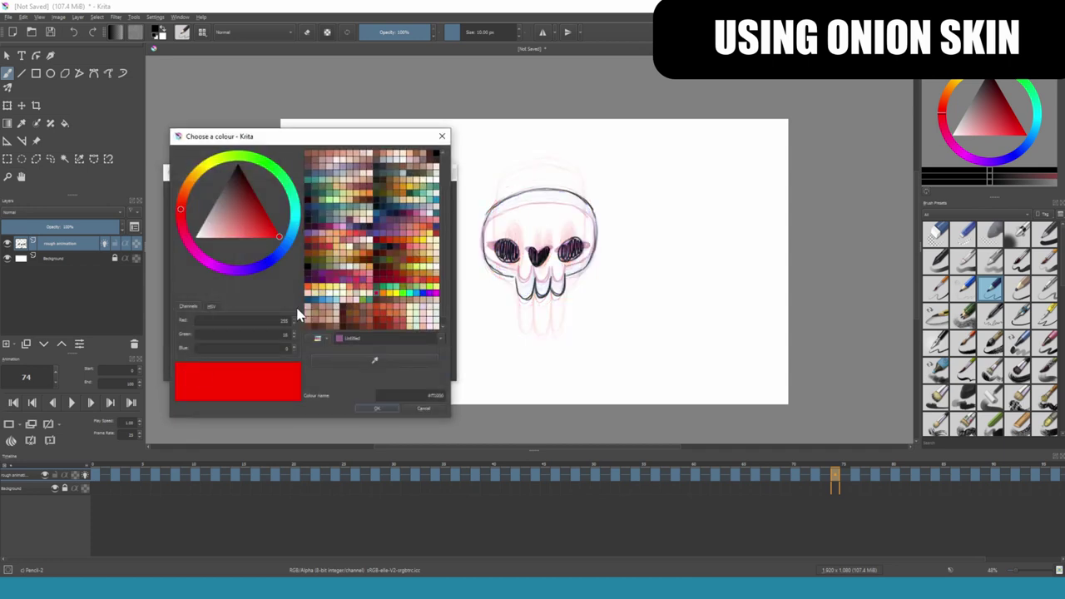
pyautogui.click(378, 408)
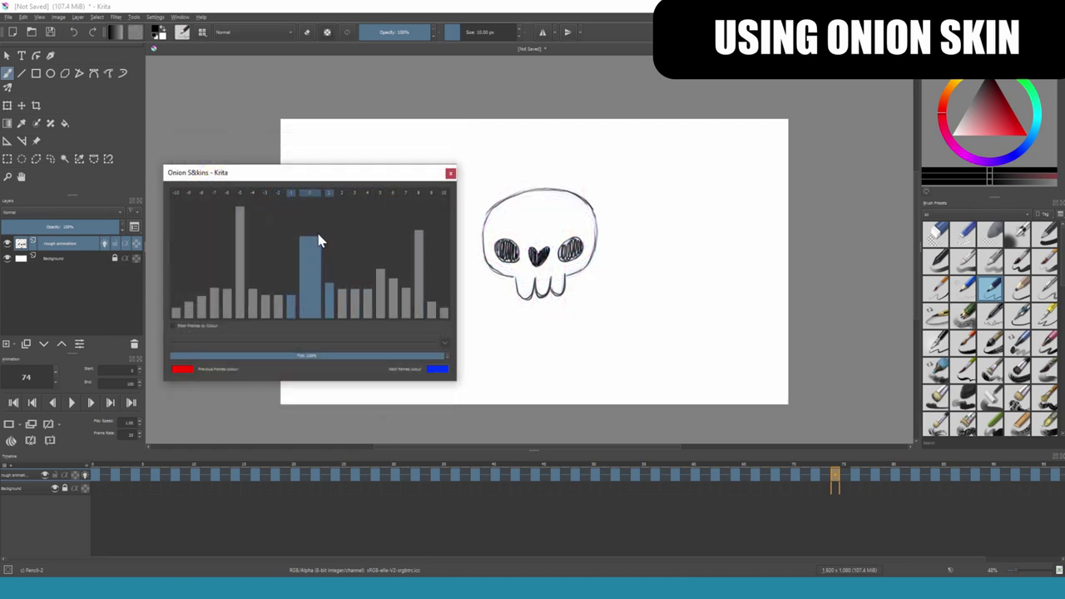
pyautogui.moveTo(295, 289); pyautogui.dragTo(291, 242)
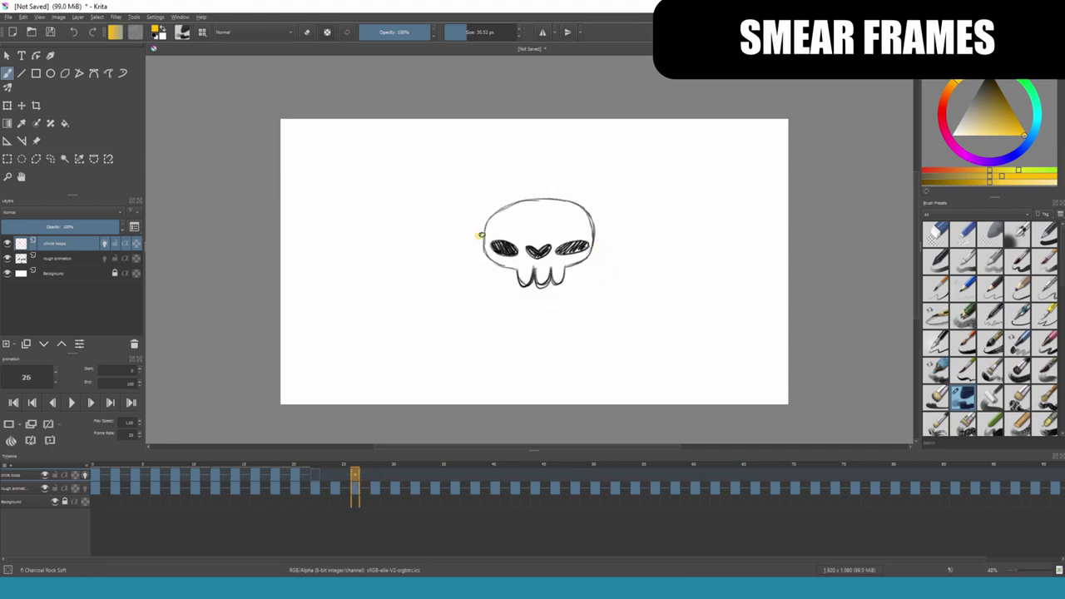
# - Add keyframes to the top circle loop layer, extend them across the timeline, and play the animation
pyautogui.rightClick(399, 476)
pyautogui.click(442, 419)
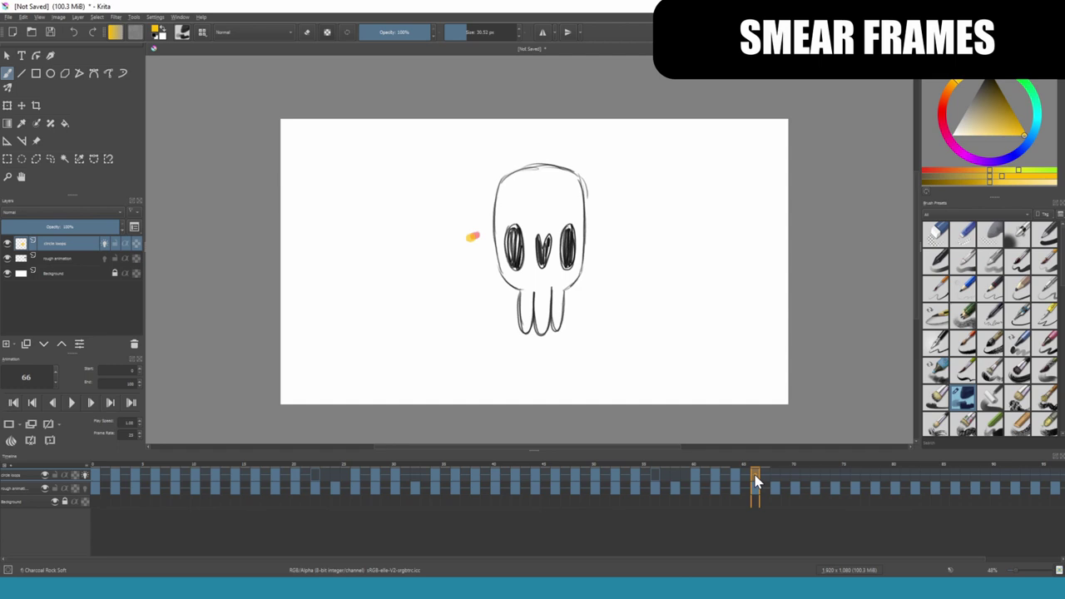
pyautogui.hotkey('ctrl', 'v')
pyautogui.click(70, 402)
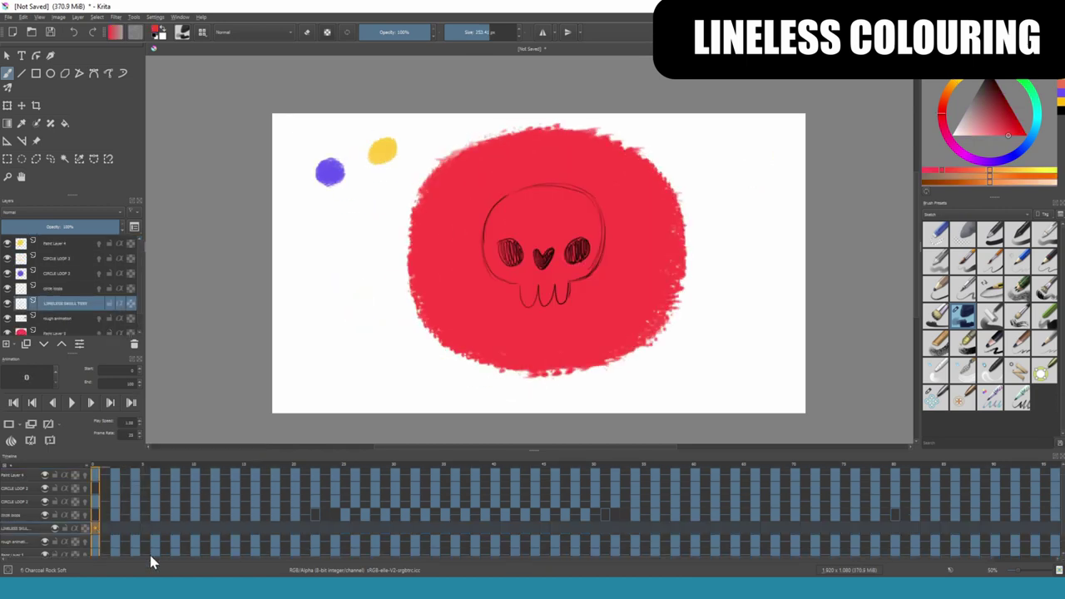
# - Step through the pink skull fill frames 2 and 4, then on to frame 14
pyautogui.click(119, 531)
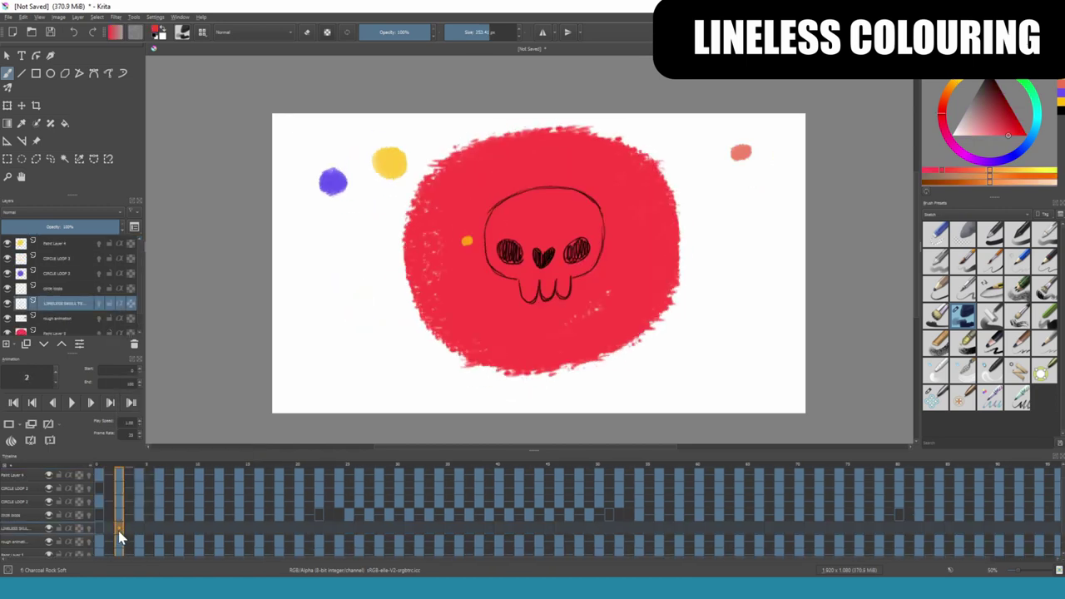
pyautogui.click(139, 531)
pyautogui.moveTo(158, 549); pyautogui.dragTo(301, 530)
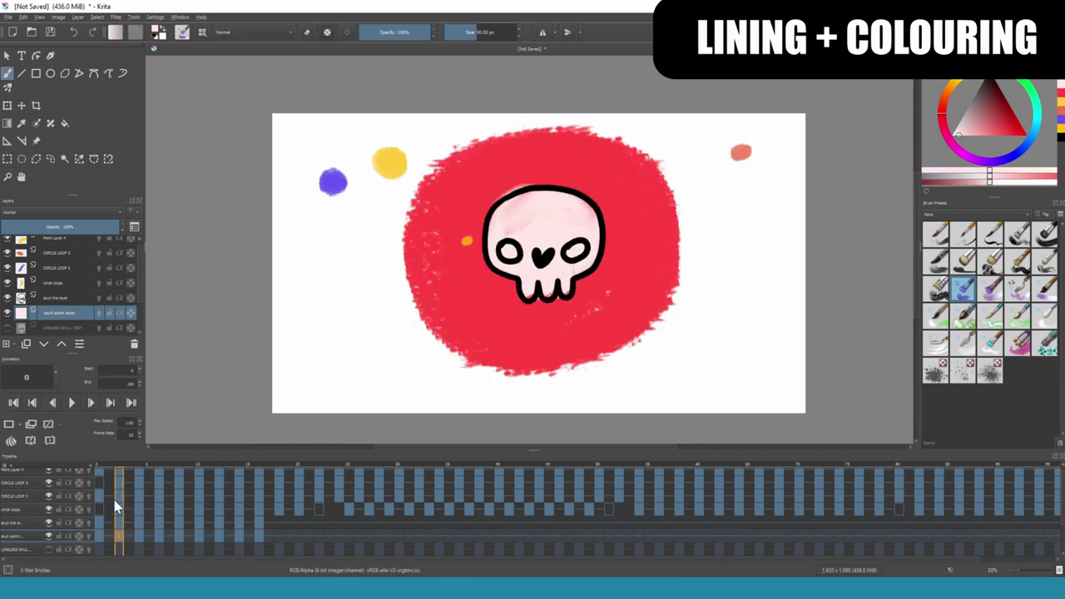
# - Hide the skull paint layer and add a new layer below the skull line layer for bucket filling
pyautogui.click(48, 537)
pyautogui.rightClick(57, 298)
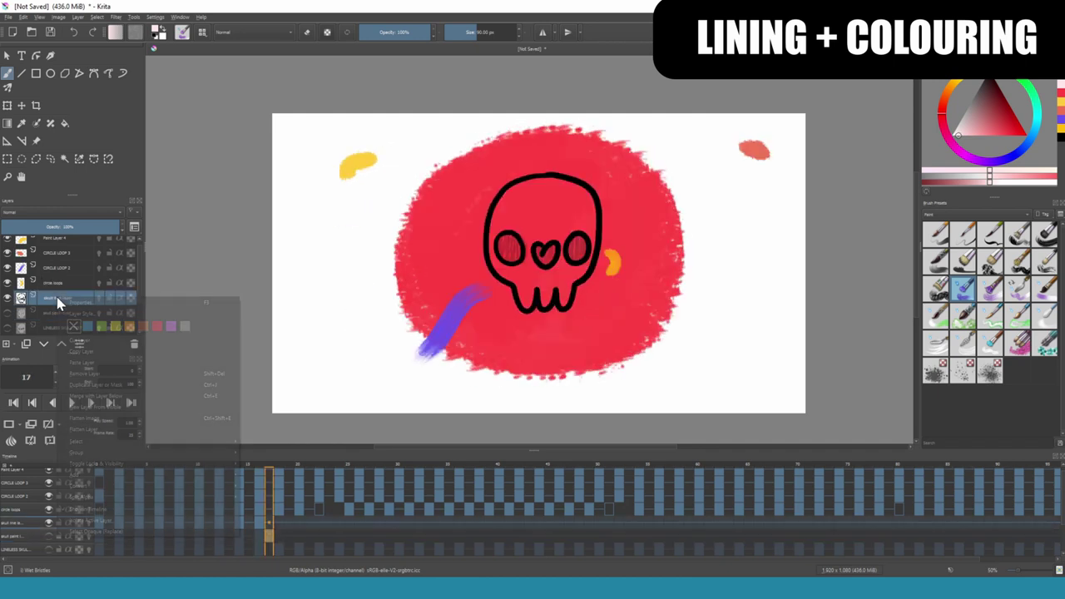
pyautogui.click(100, 384)
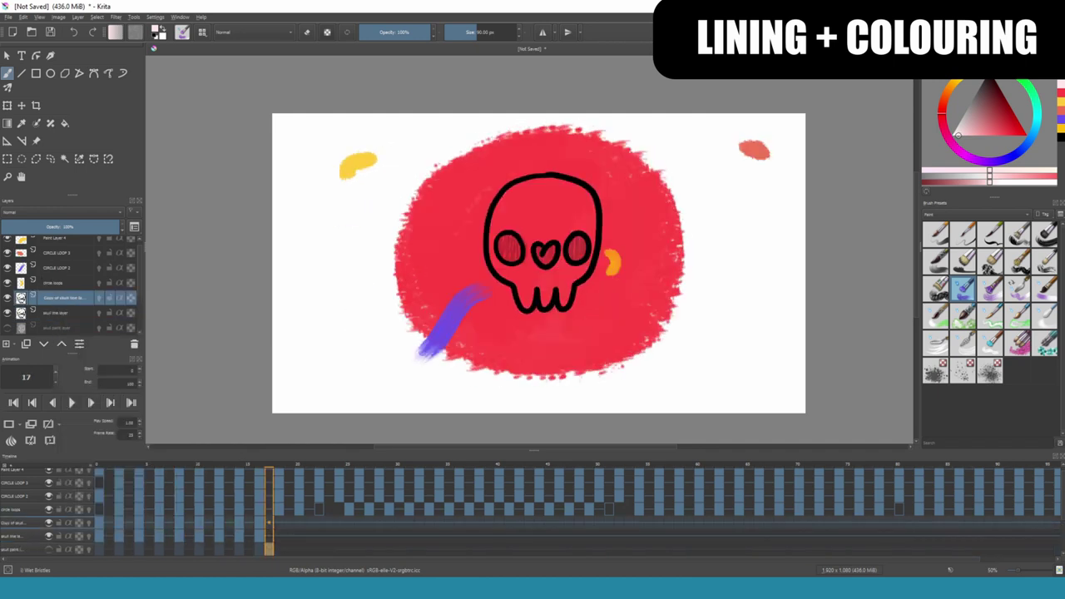
pyautogui.click(64, 124)
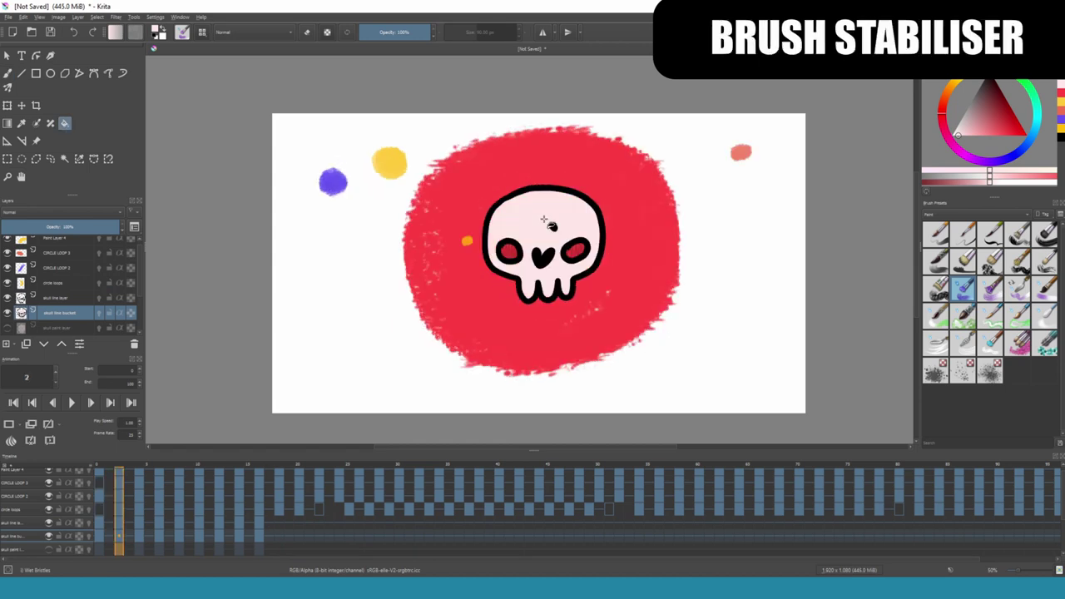
# - Pick a darker colour, float the colour selector, and set Brush Smoothing to Stabiliser with distance 23.4
pyautogui.click(1010, 137)
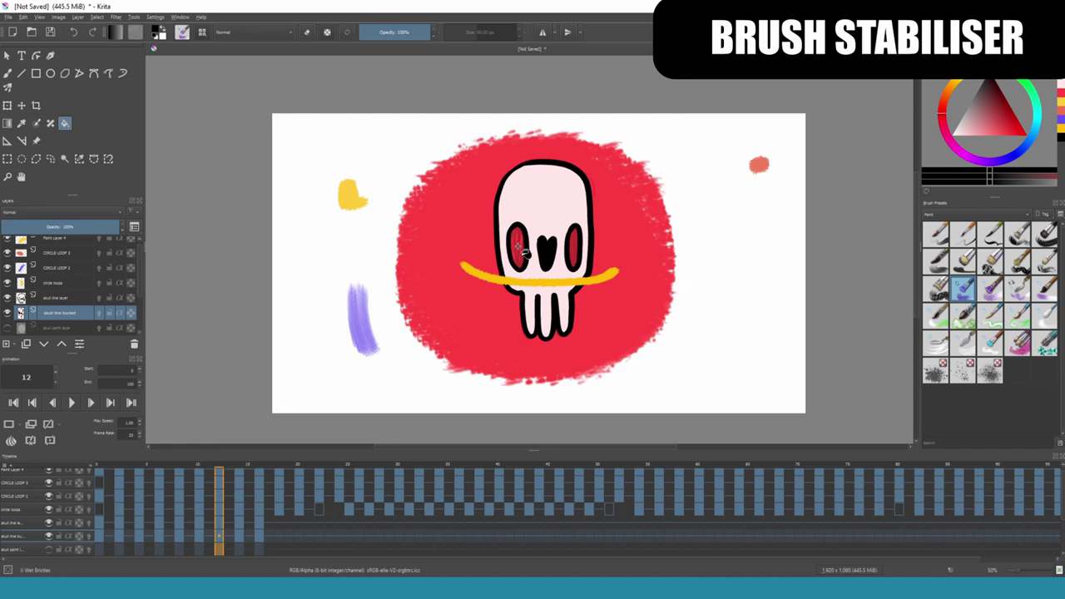
pyautogui.moveTo(982, 83); pyautogui.dragTo(923, 148)
pyautogui.click(953, 157)
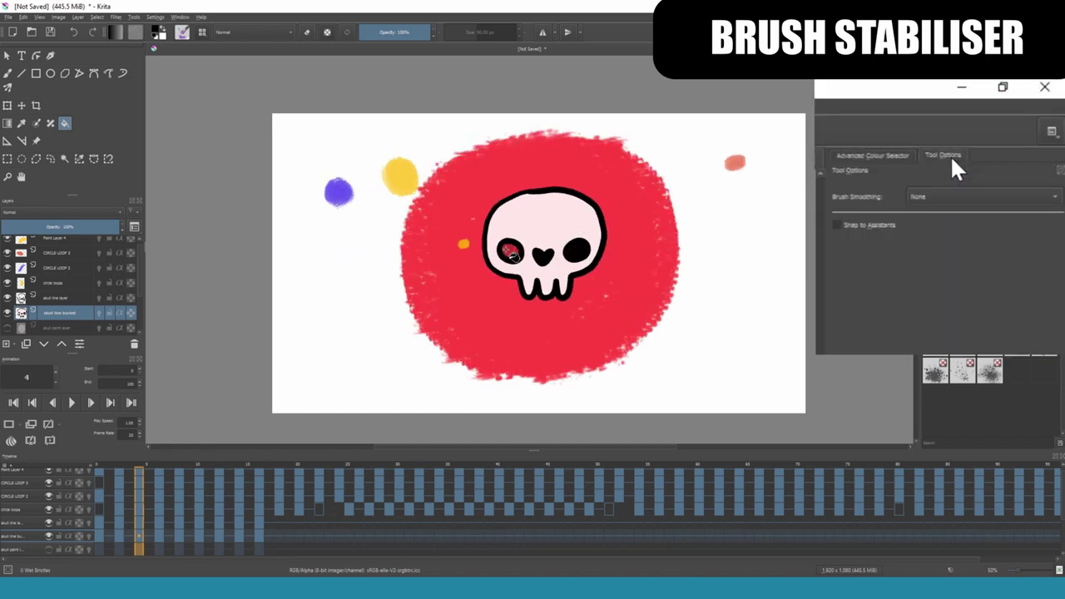
pyautogui.click(939, 205)
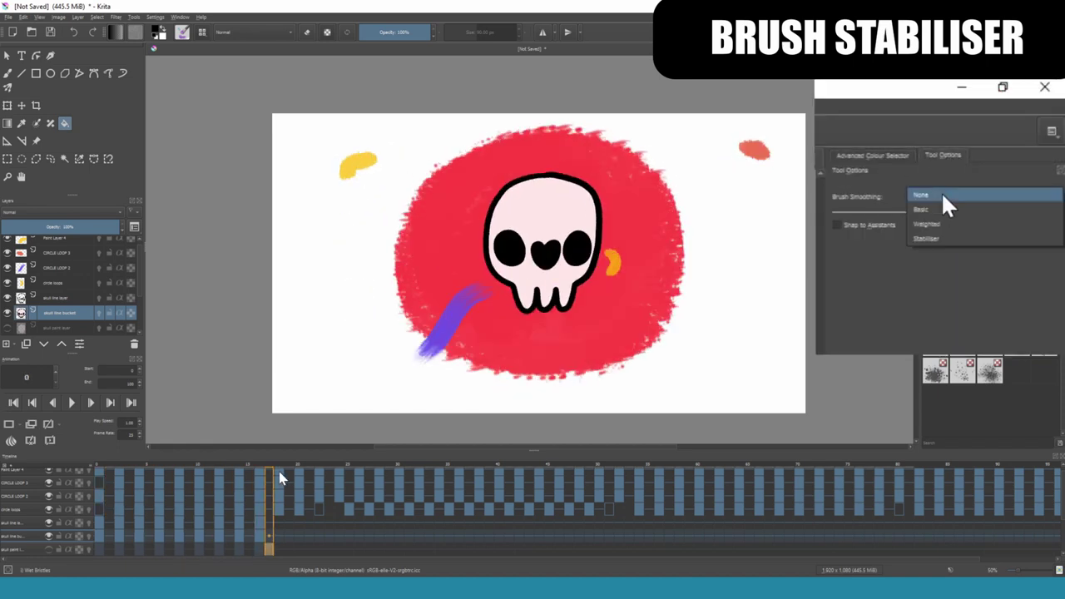
pyautogui.click(943, 240)
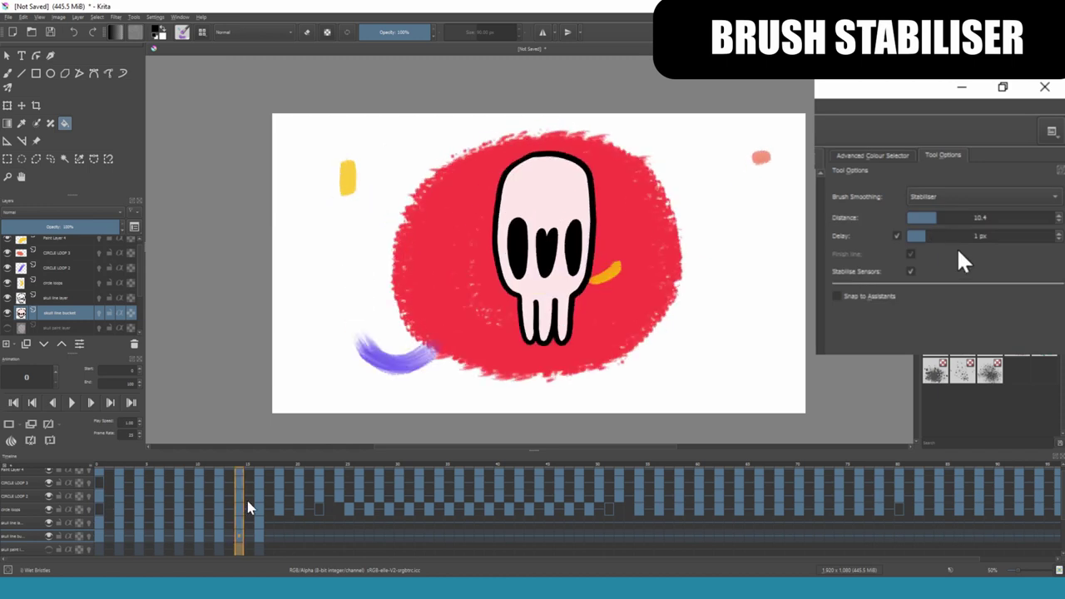
pyautogui.click(953, 217)
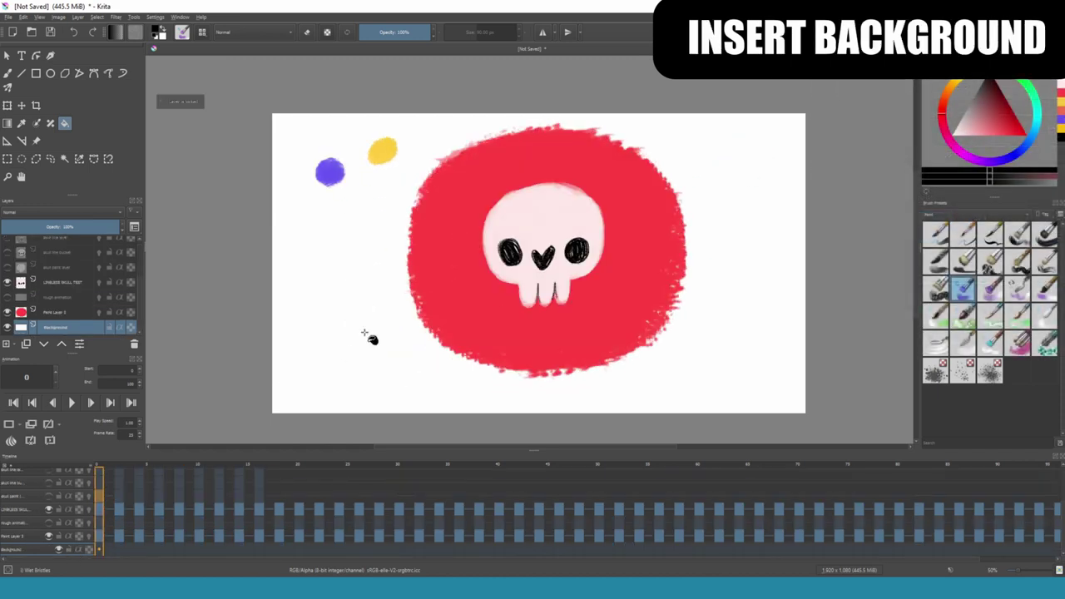
# - Fill the background layer, add Krita background.jpg as a new layer, and play the animation
pyautogui.click(393, 334)
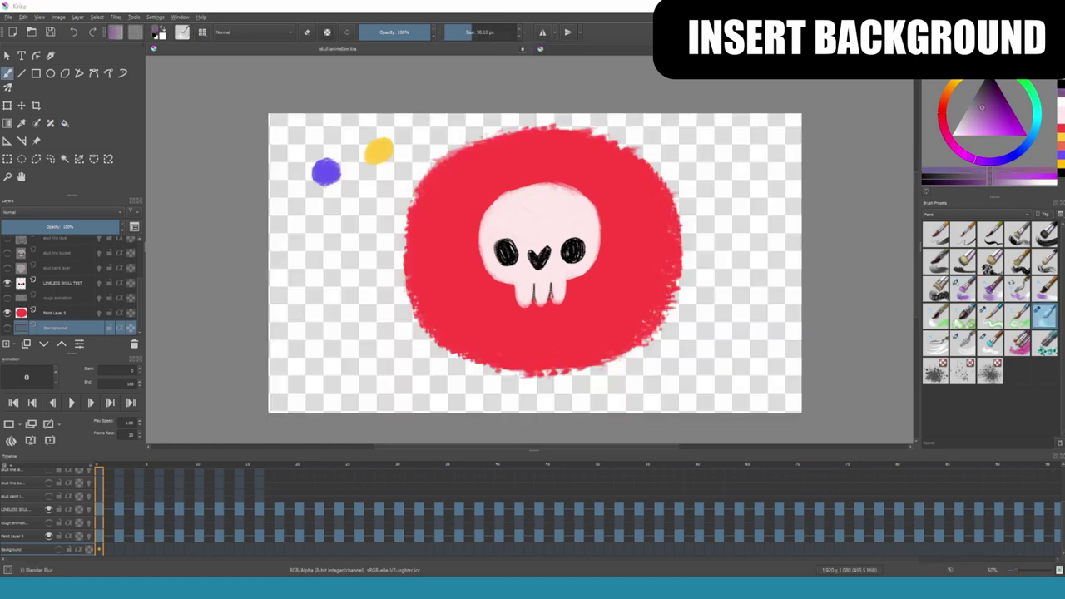
pyautogui.moveTo(125, 441); pyautogui.dragTo(350, 320)
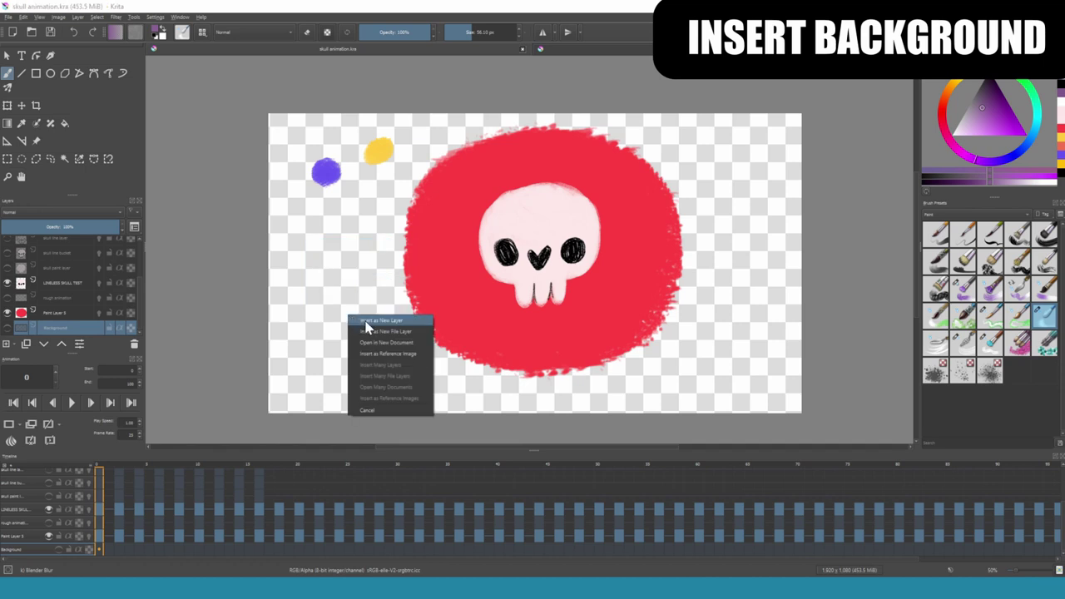
pyautogui.click(365, 322)
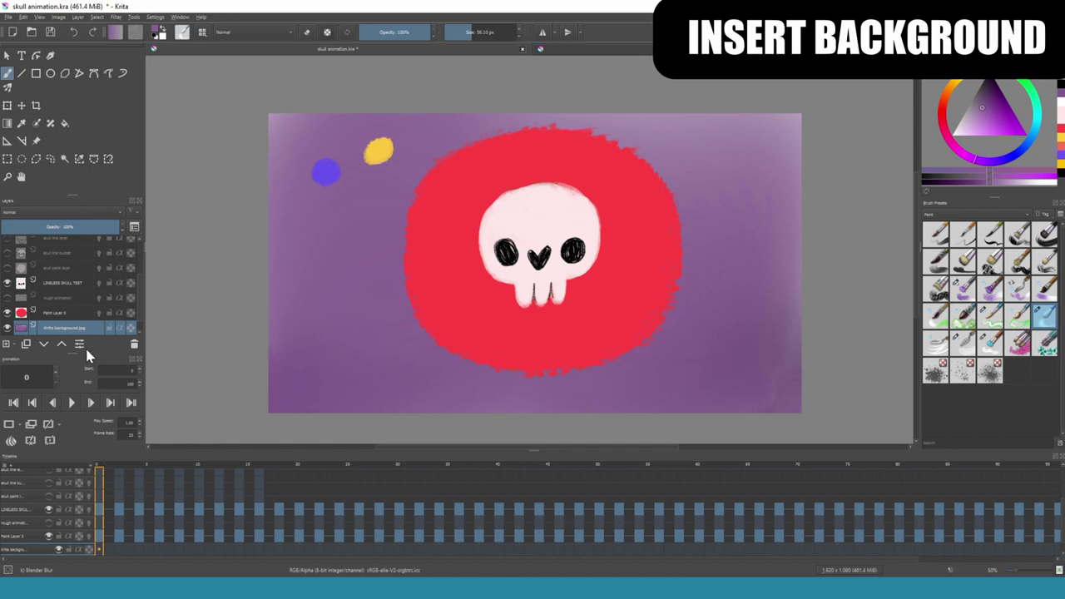
pyautogui.click(72, 403)
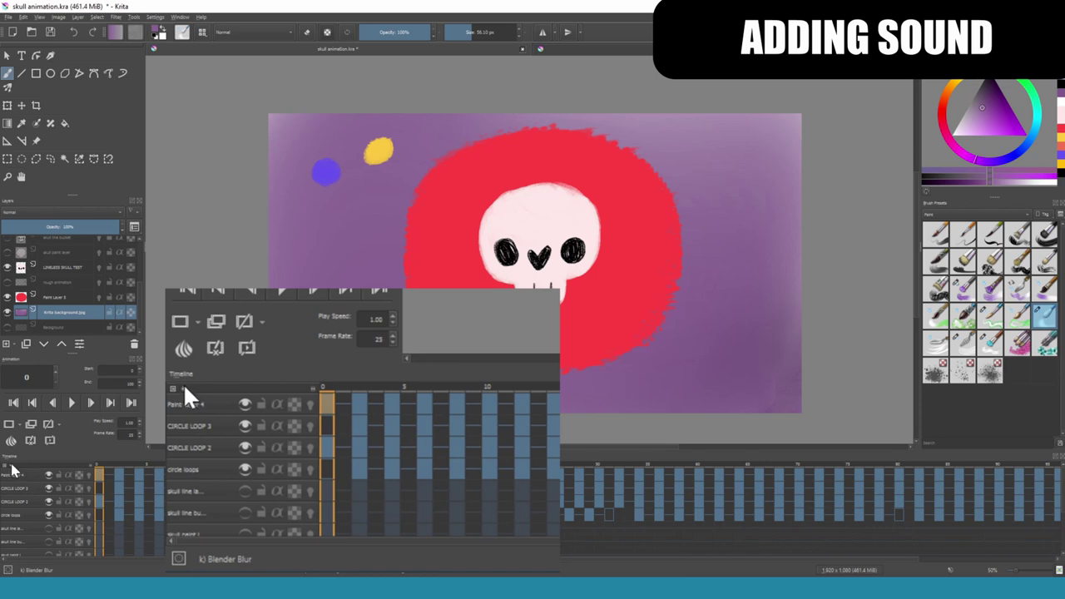
# - Load Cartoon_Bank_Heist_Sting as the animation's audio track
pyautogui.click(12, 466)
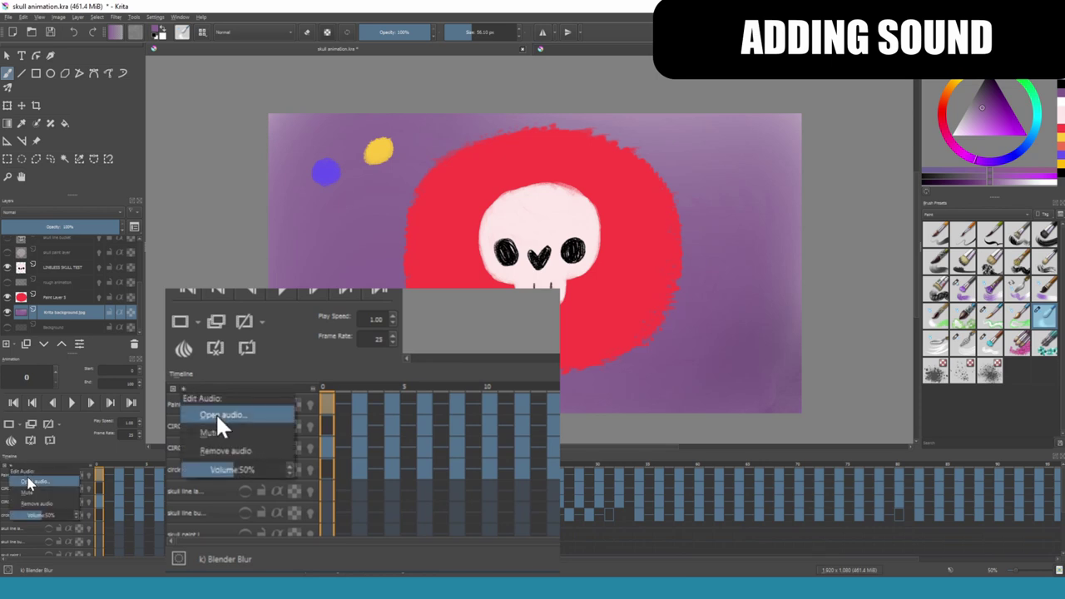
pyautogui.click(31, 489)
pyautogui.click(338, 308)
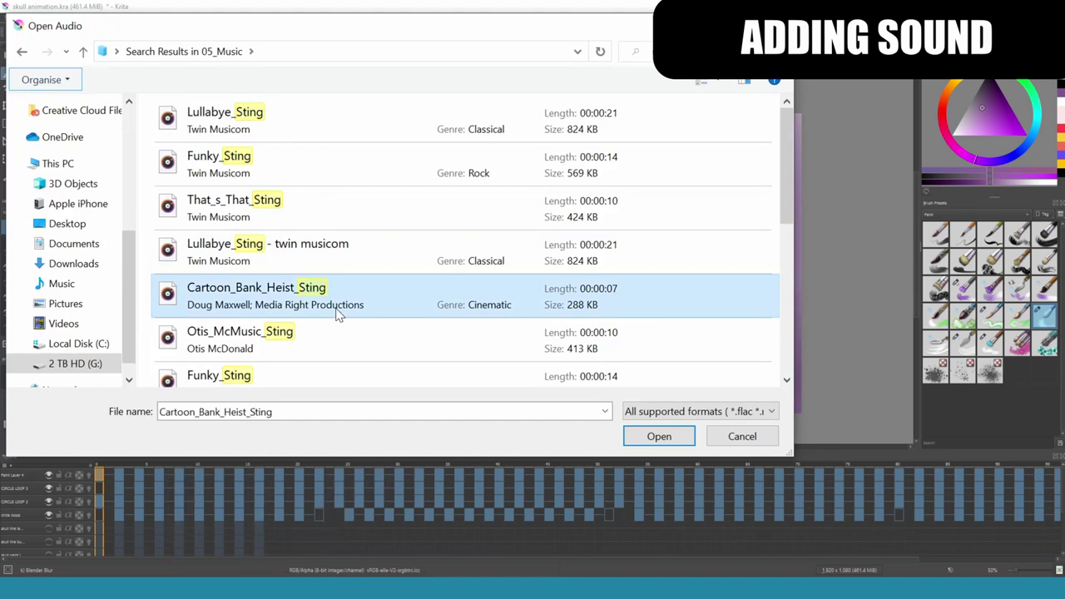
pyautogui.click(656, 436)
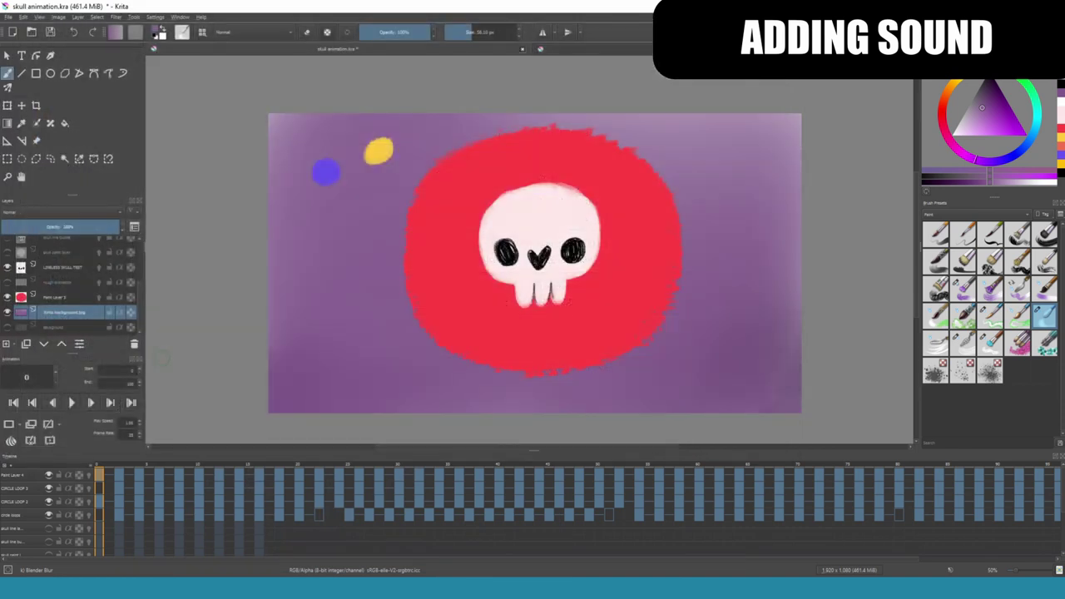
# - Toggle the audio track's mute and play the animation with its sound
pyautogui.click(11, 468)
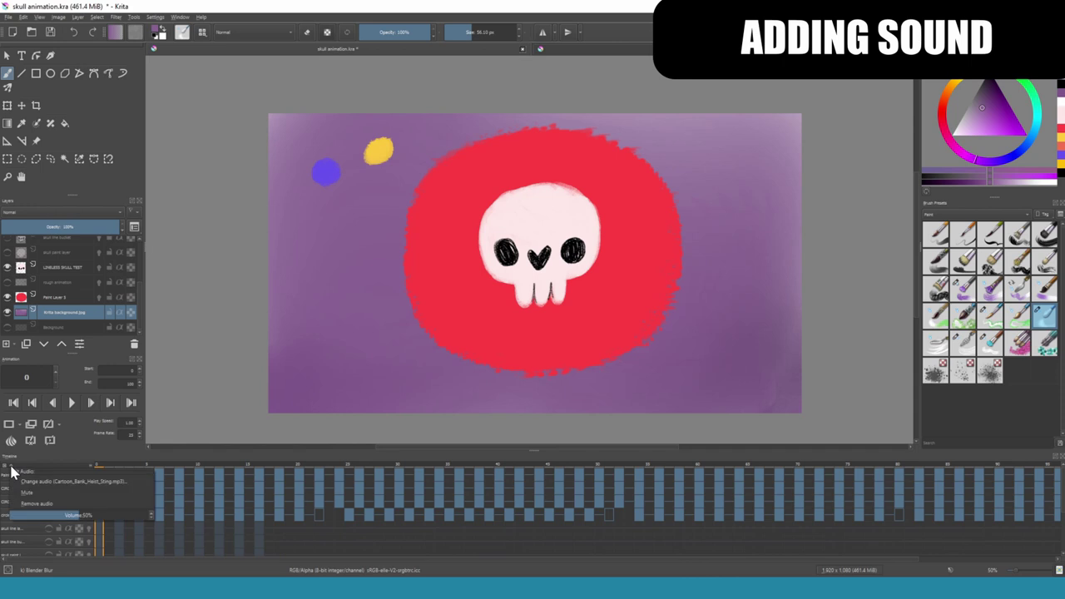
pyautogui.click(100, 492)
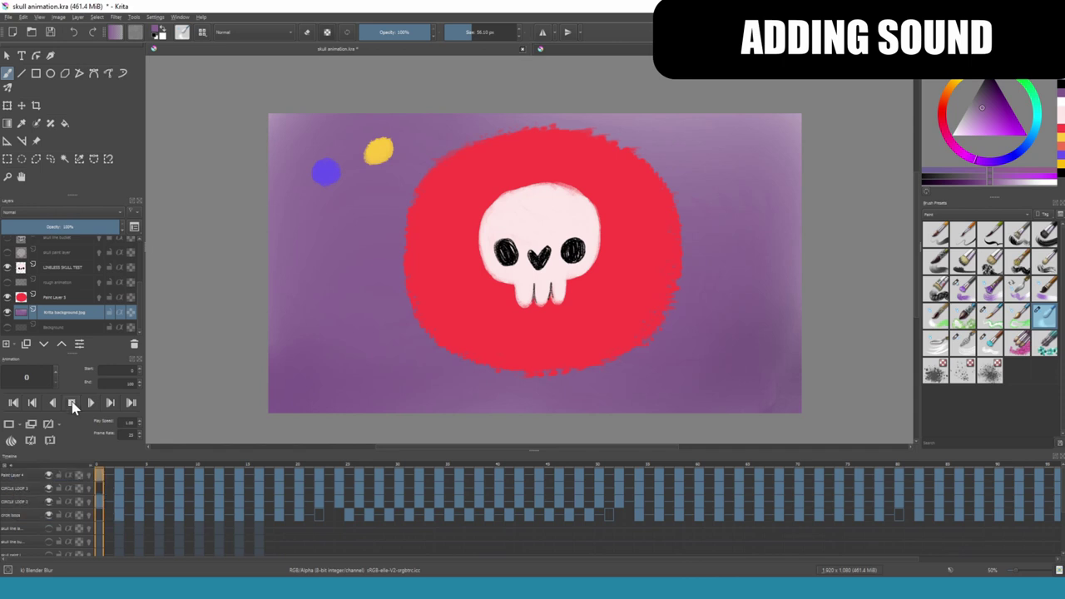
pyautogui.click(72, 404)
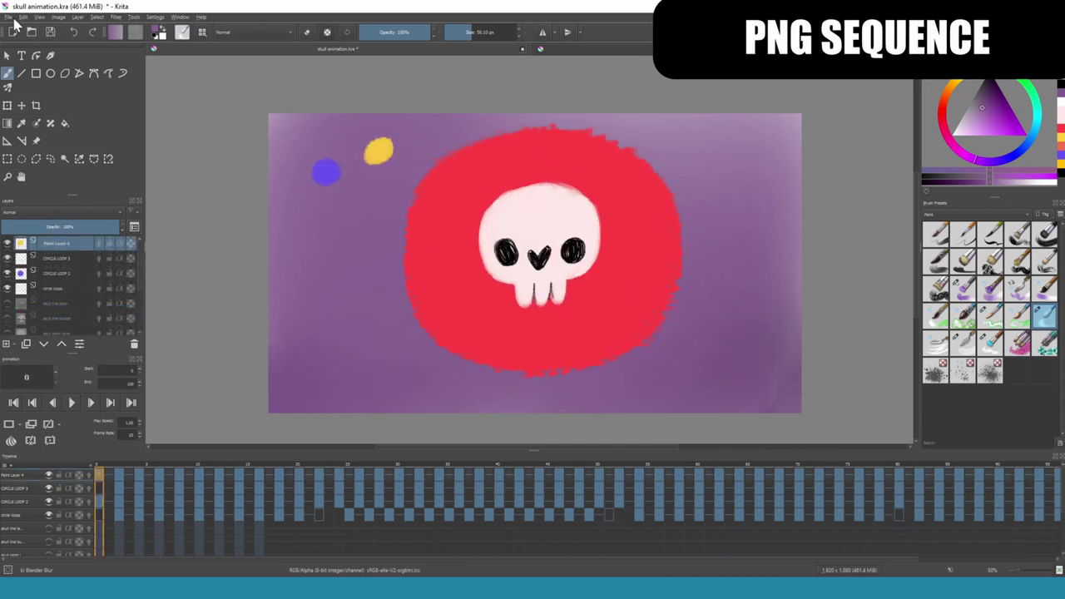
# - Import the 15 PNG frames skull test0000–0014 as a new animated layer
pyautogui.click(9, 17)
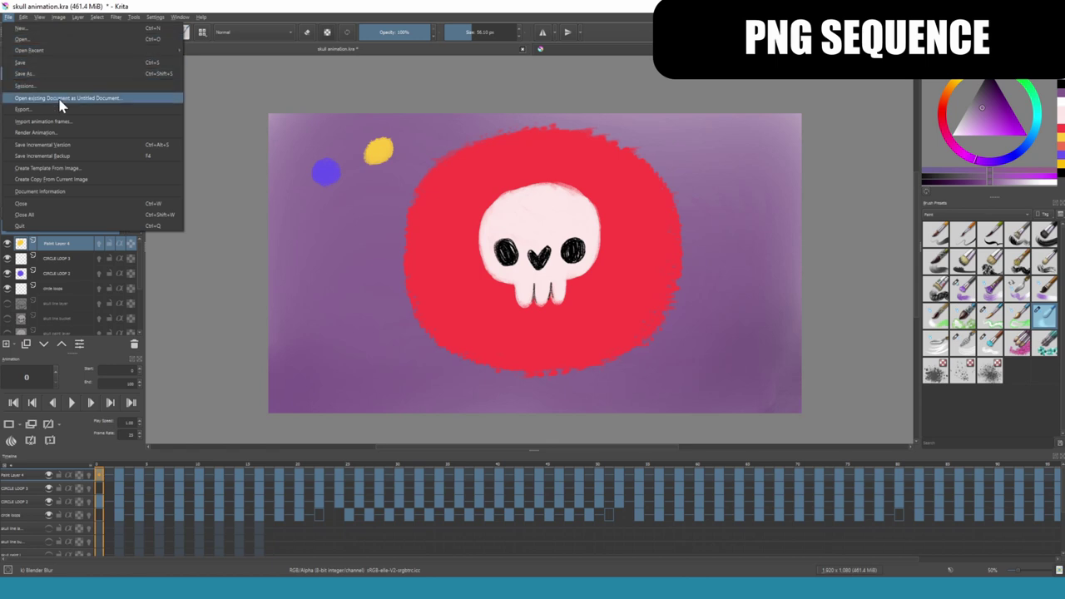
pyautogui.click(71, 124)
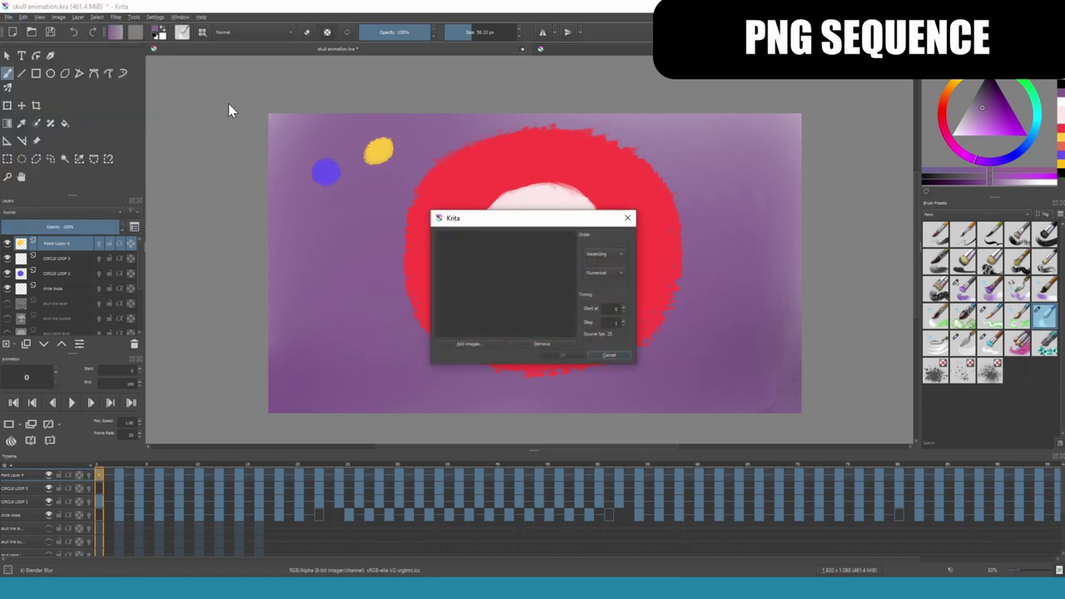
pyautogui.click(479, 345)
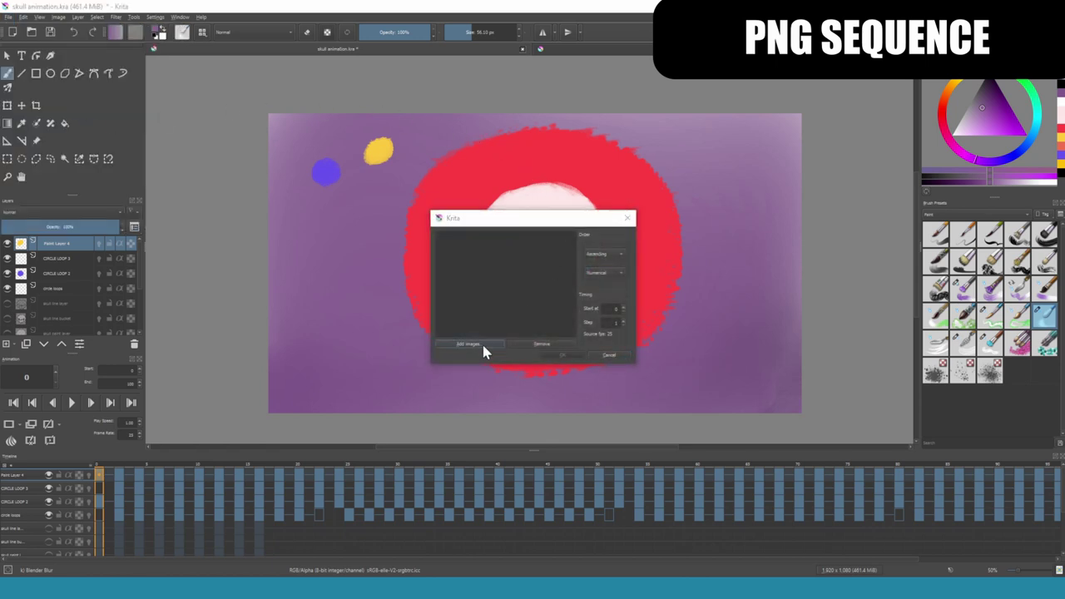
pyautogui.click(465, 258)
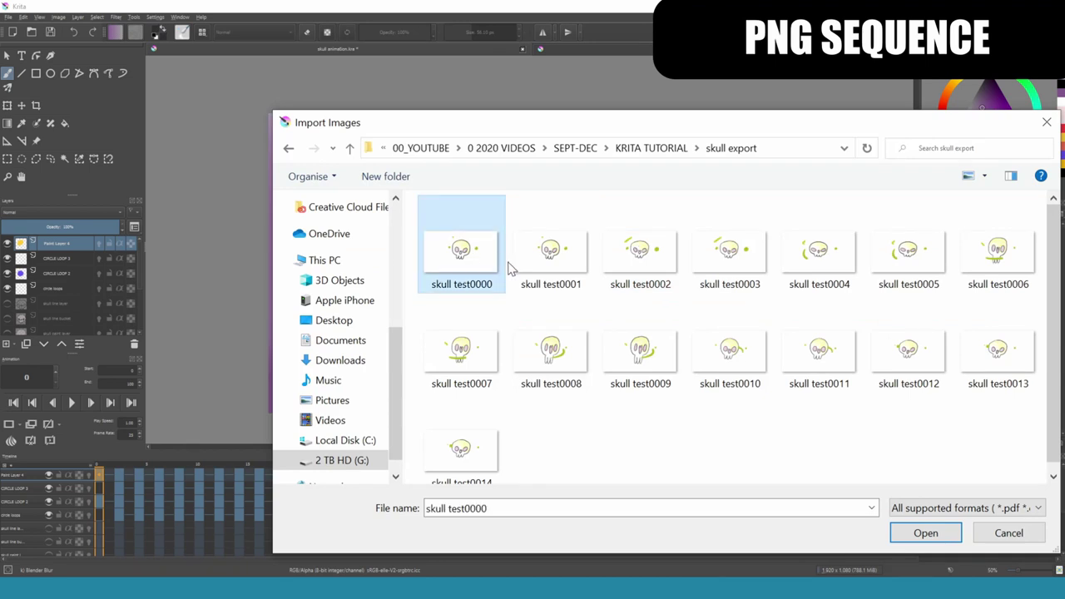
pyautogui.keyDown('shift'); pyautogui.click(466, 454); pyautogui.keyUp('shift')
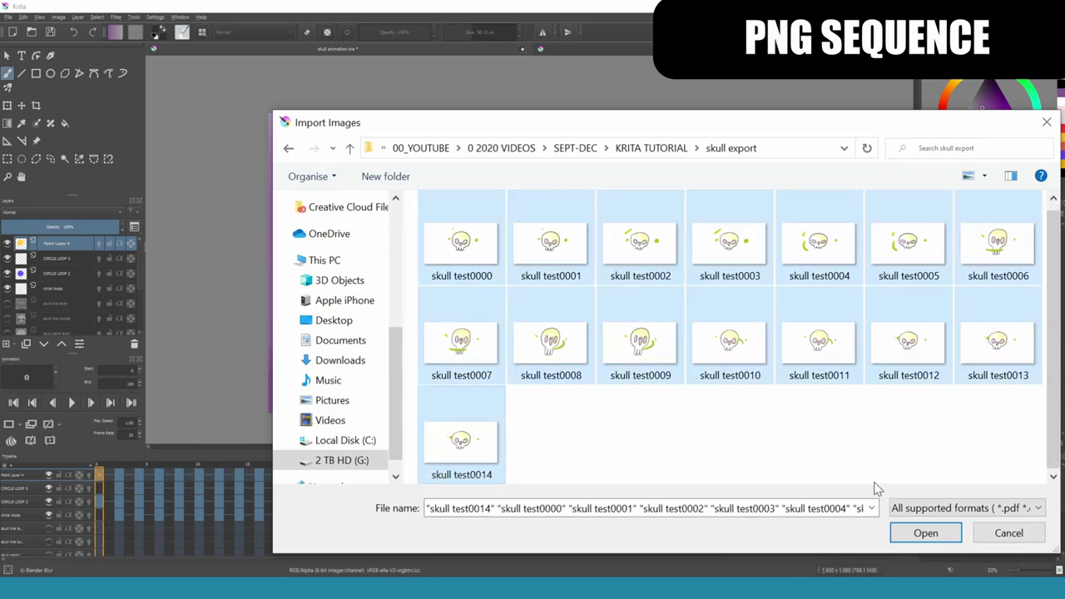
pyautogui.click(925, 534)
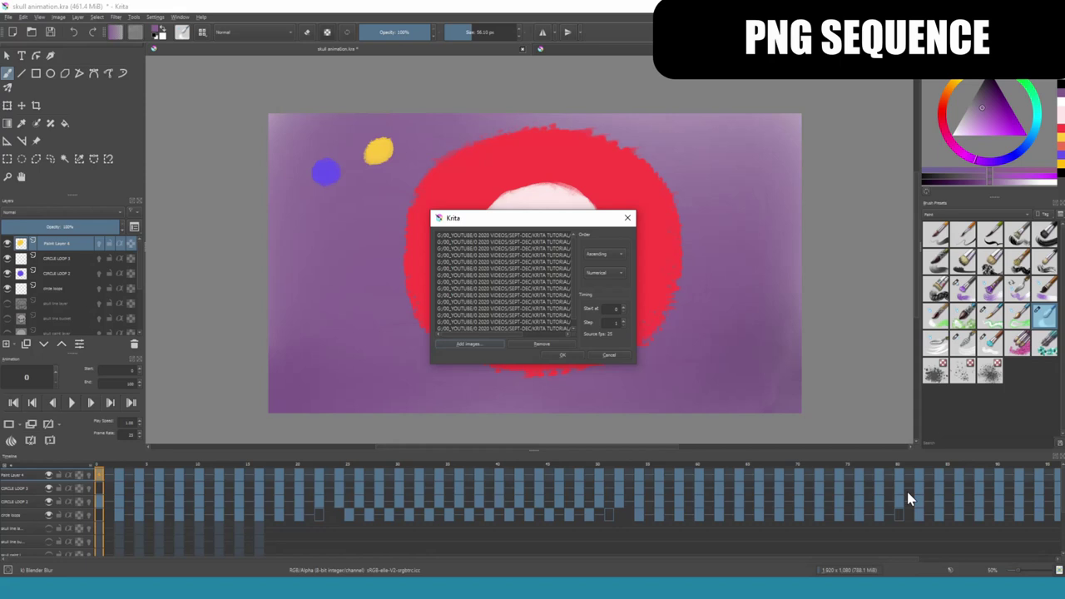
pyautogui.click(563, 355)
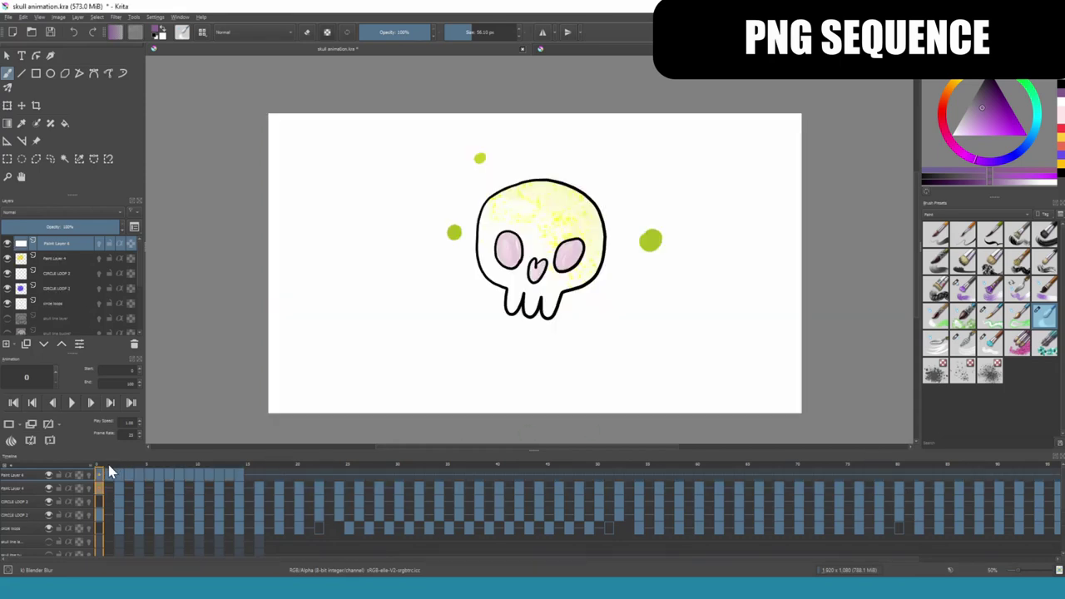
# - Check the imported frames by jumping to frame 14, returning to frame 0, and playing back
pyautogui.click(238, 465)
pyautogui.moveTo(86, 227); pyautogui.dragTo(121, 227)
pyautogui.click(97, 474)
pyautogui.press('space')
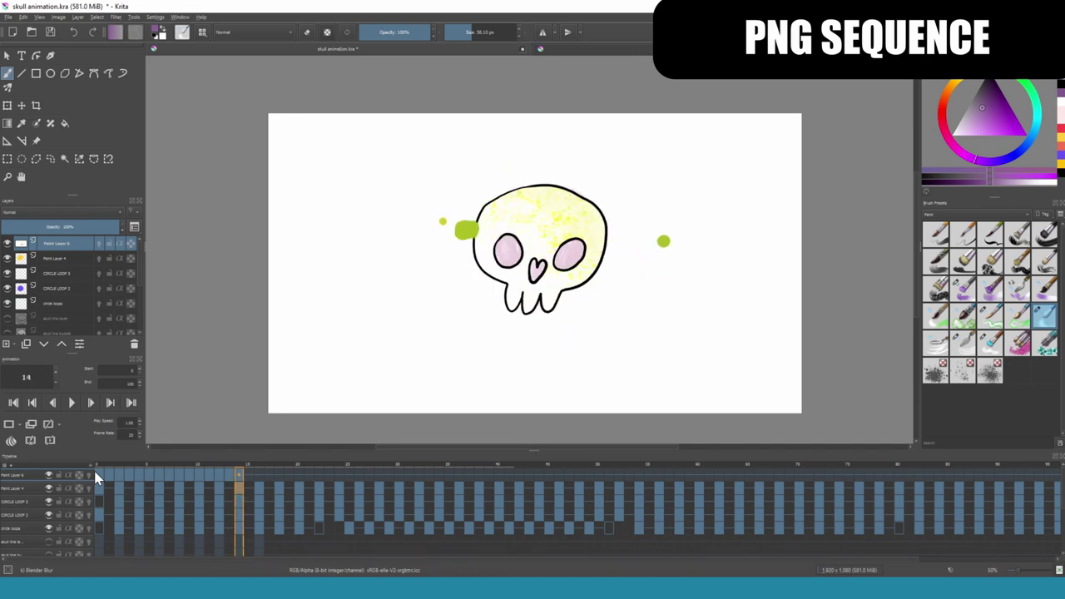
pyautogui.press('Left')
pyautogui.press('Left')
pyautogui.press('Left')
pyautogui.press('Left')
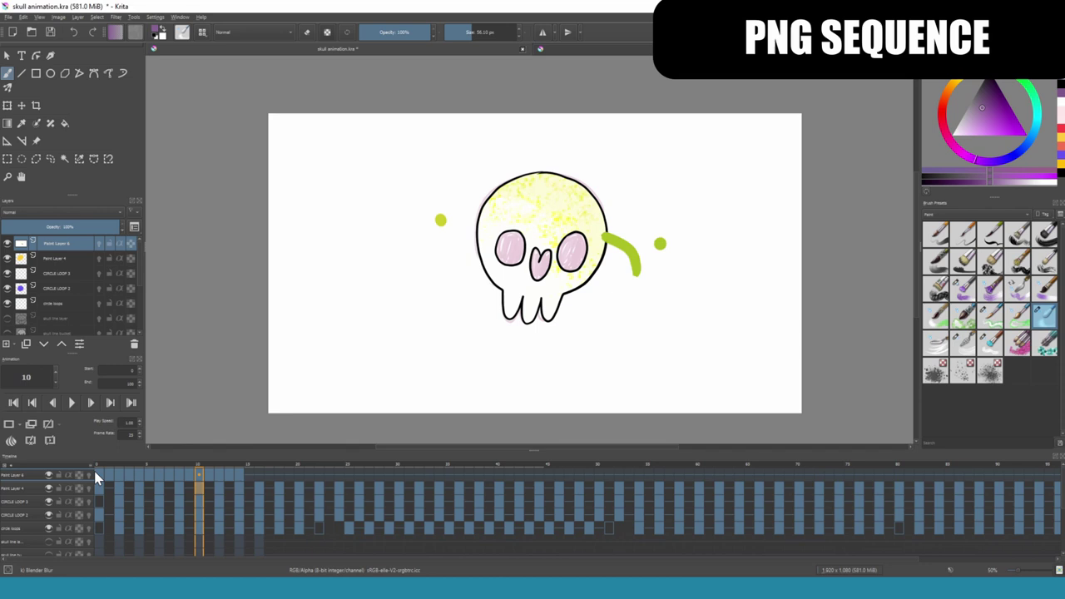
pyautogui.press('Left')
pyautogui.press('Left')
pyautogui.press('Left')
pyautogui.press('Left')
pyautogui.press('Left')
pyautogui.press('Left')
pyautogui.press('Left')
pyautogui.press('Left')
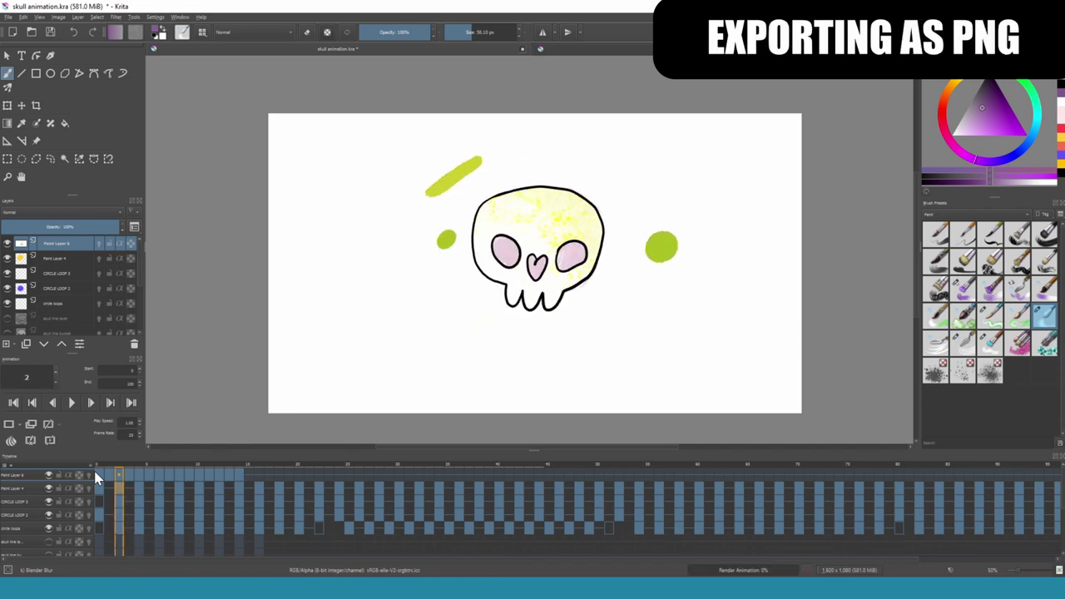
# - Replay the skull frames from the start, then hide the purple background layer
pyautogui.press('Left')
pyautogui.press('Left')
pyautogui.press('space')
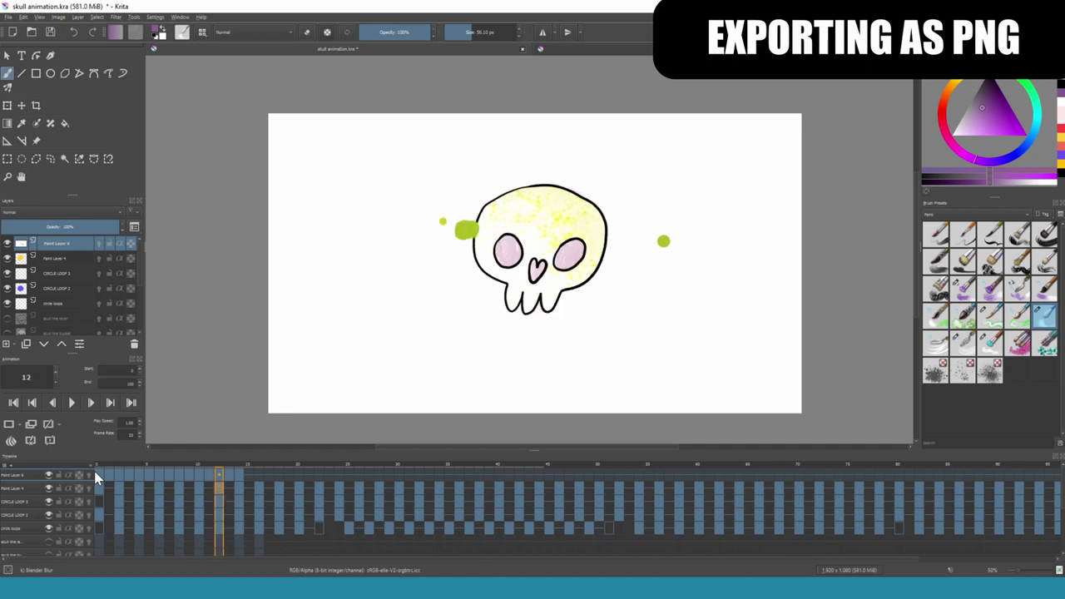
pyautogui.press('Left')
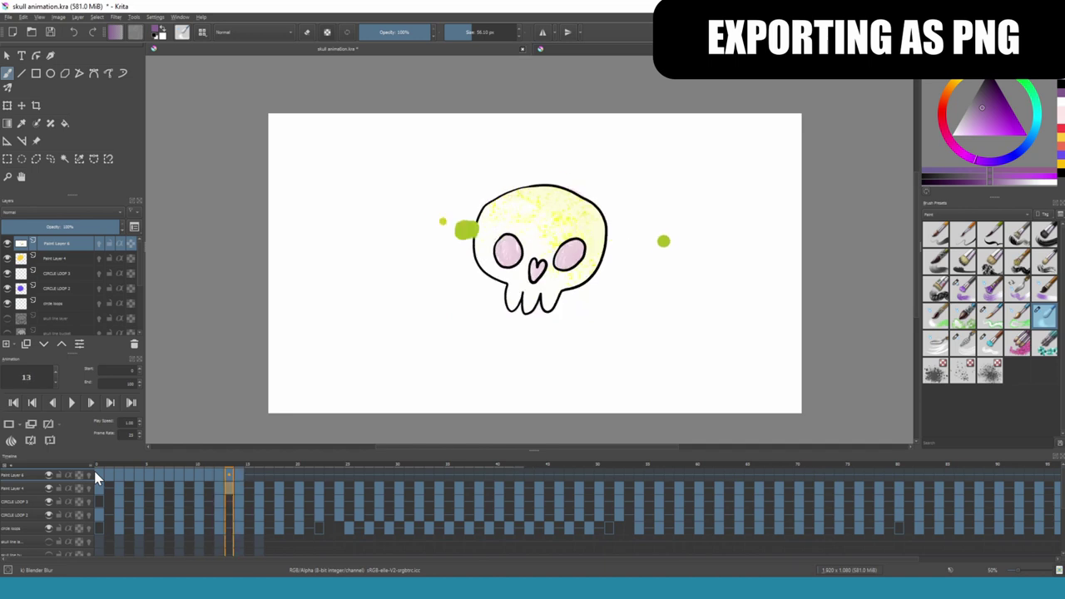
pyautogui.press('Left')
pyautogui.press('Left')
pyautogui.press('Left')
pyautogui.press('Left')
pyautogui.press('Left')
pyautogui.press('Left')
pyautogui.press('Left')
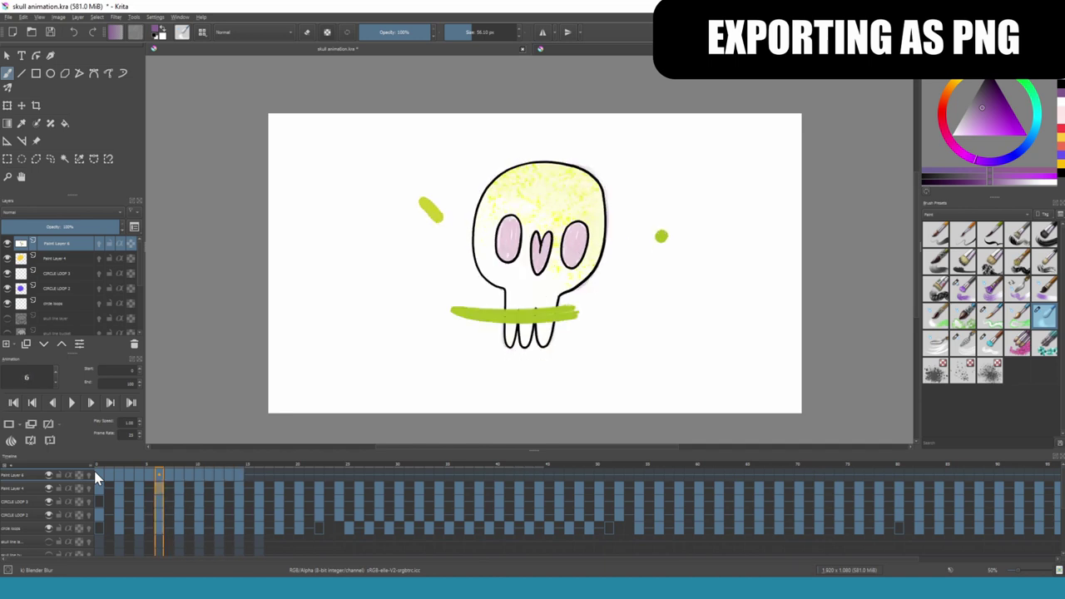
pyautogui.press('Left')
pyautogui.press('Left')
pyautogui.press('Left')
pyautogui.press('Left')
pyautogui.press('Left')
pyautogui.press('Left')
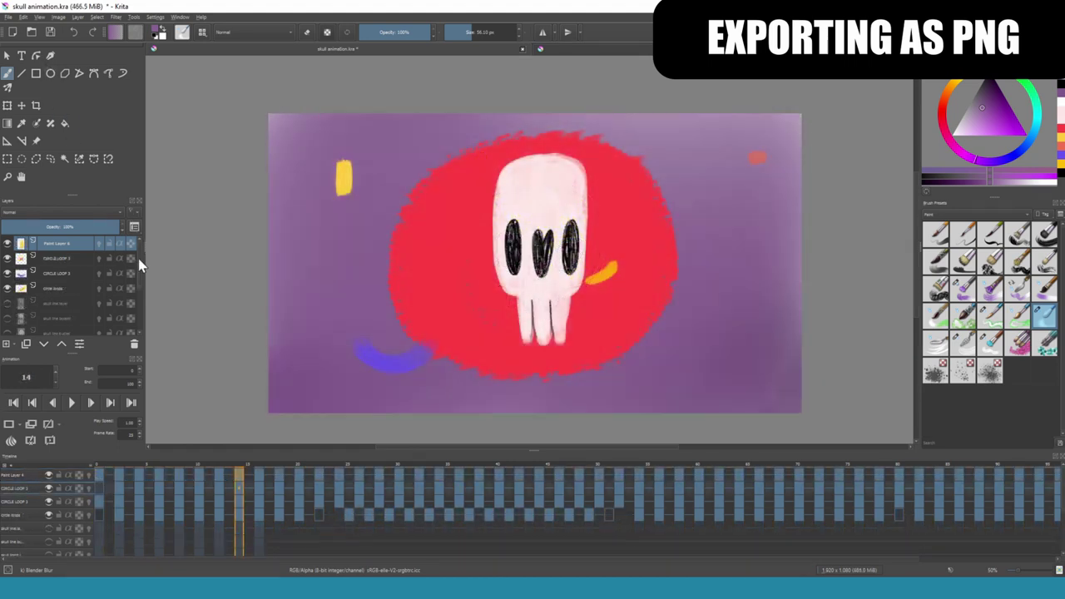
pyautogui.scroll(-2, 141, 275)
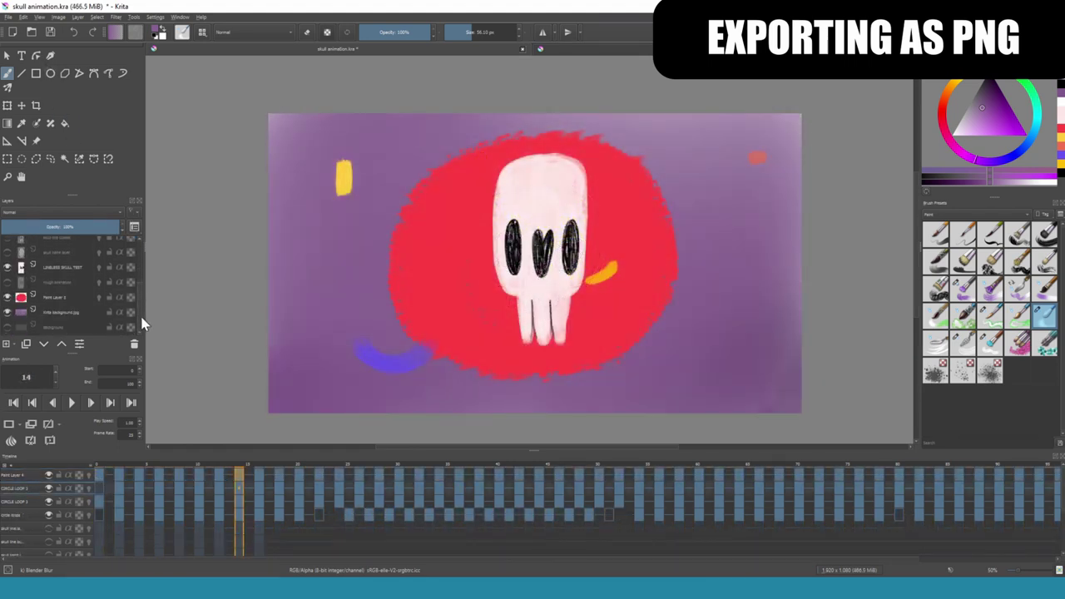
pyautogui.click(8, 313)
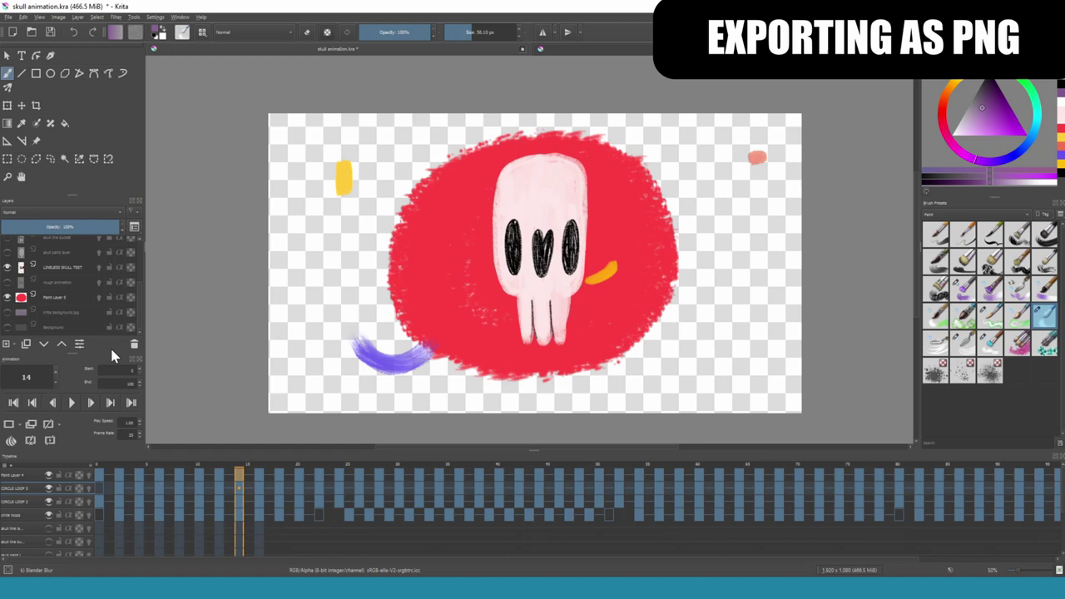
# - Set Render Animation to output a PNG image sequence, then browse for the output folder
pyautogui.click(10, 16)
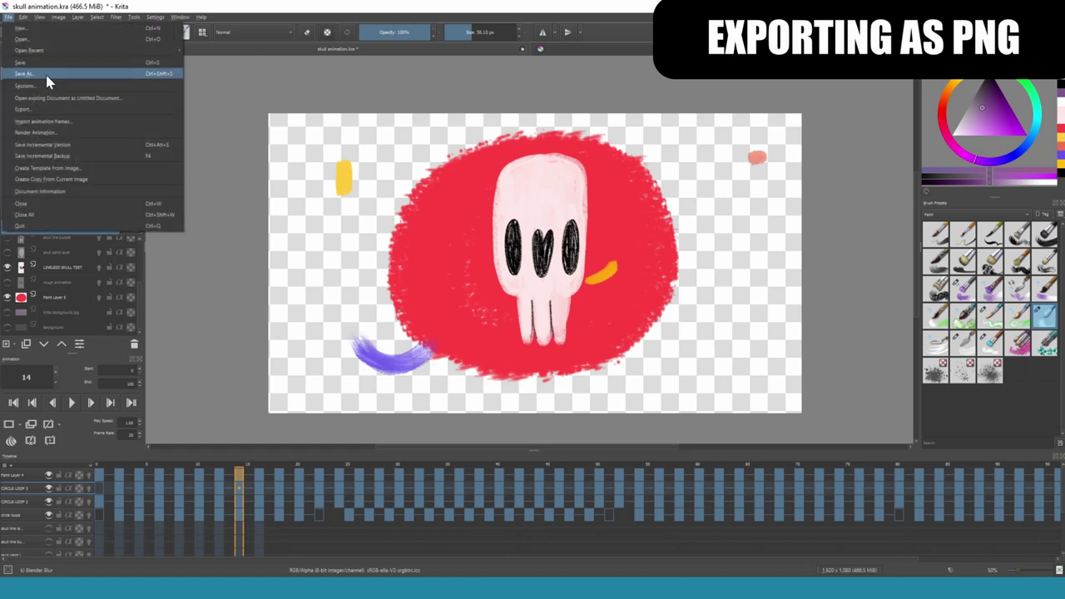
pyautogui.click(77, 135)
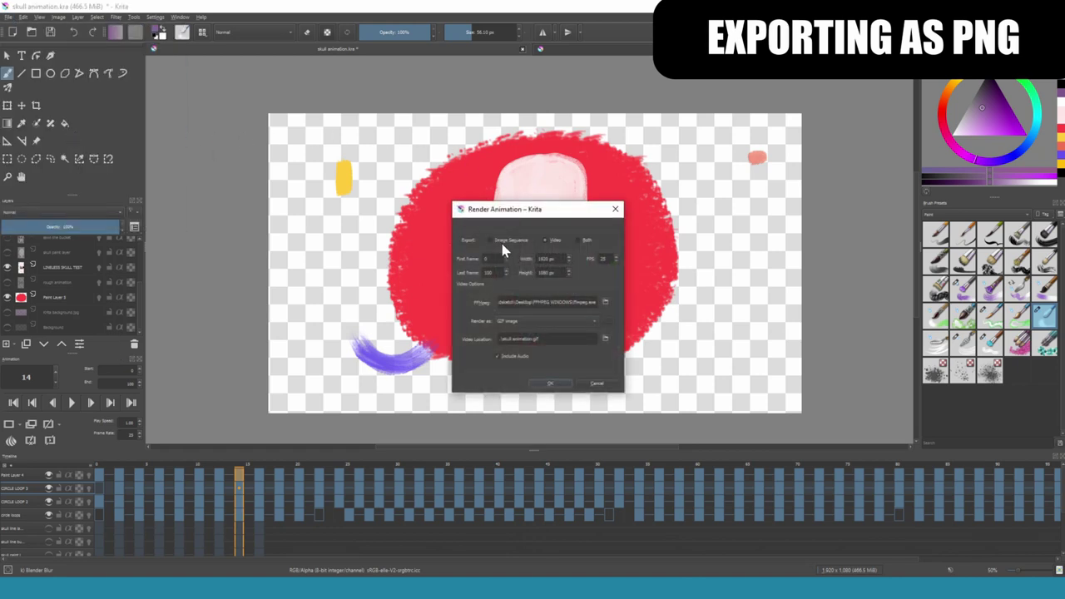
pyautogui.click(506, 241)
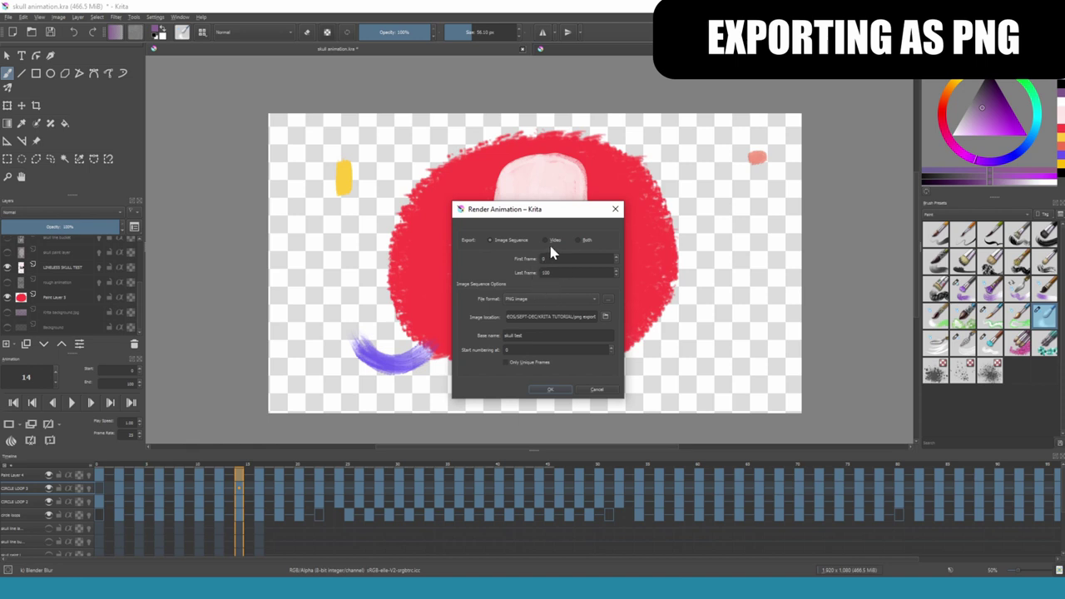
pyautogui.click(588, 301)
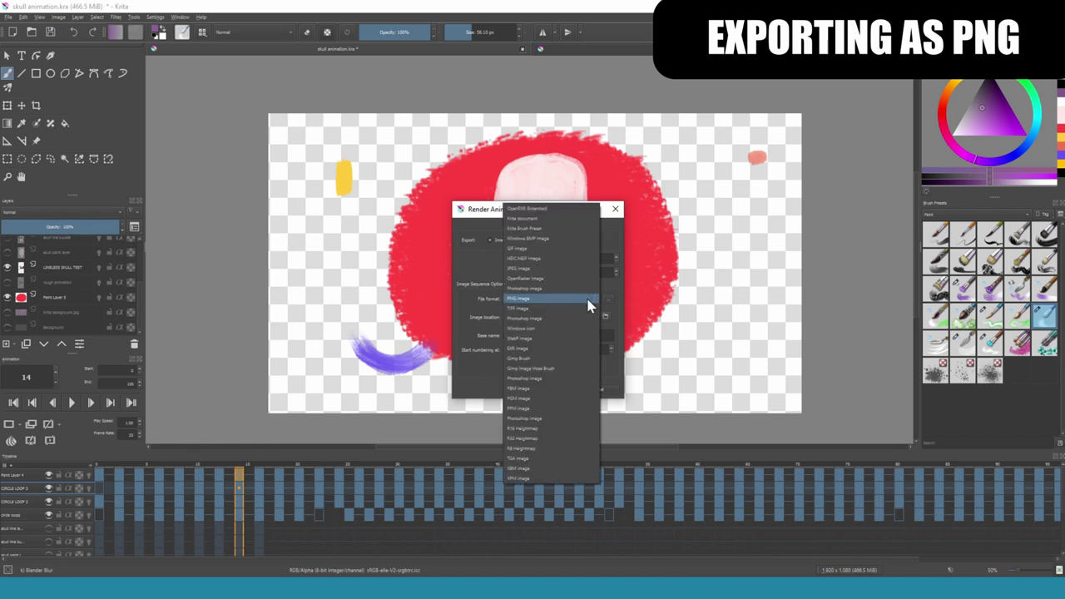
pyautogui.click(587, 299)
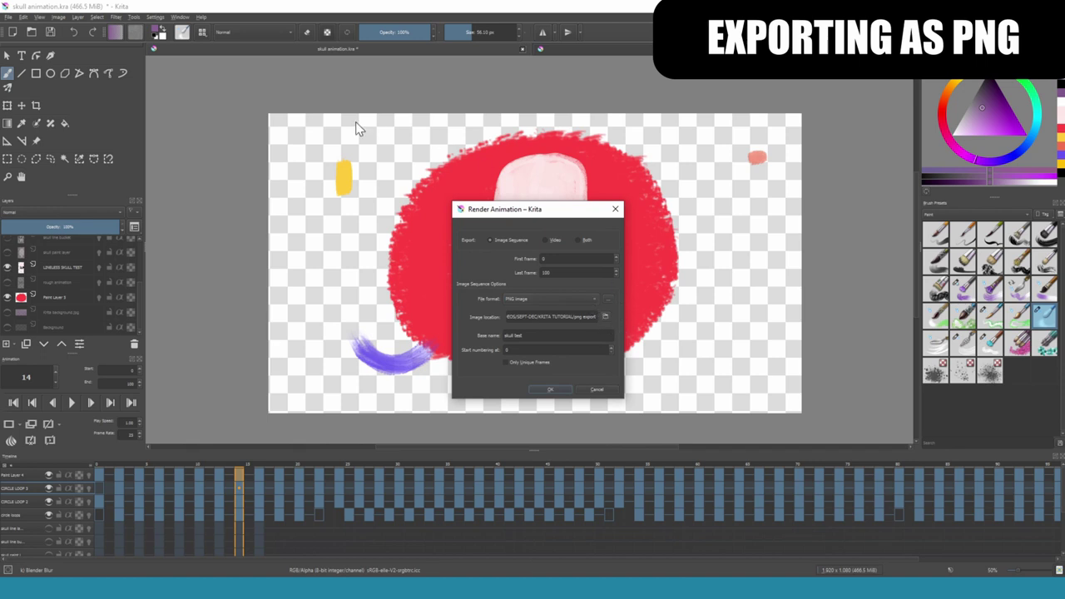
pyautogui.click(606, 316)
# - Create a 'SKULL ANIMATION 2' folder as the destination and render the PNG frames there
pyautogui.click(390, 175)
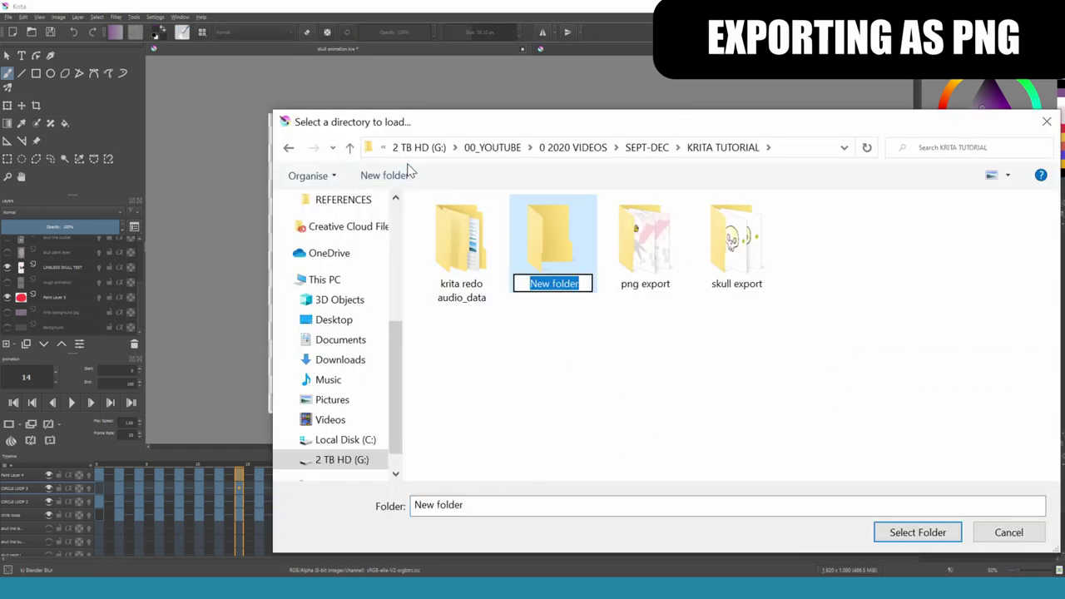
pyautogui.write('SKULL A')
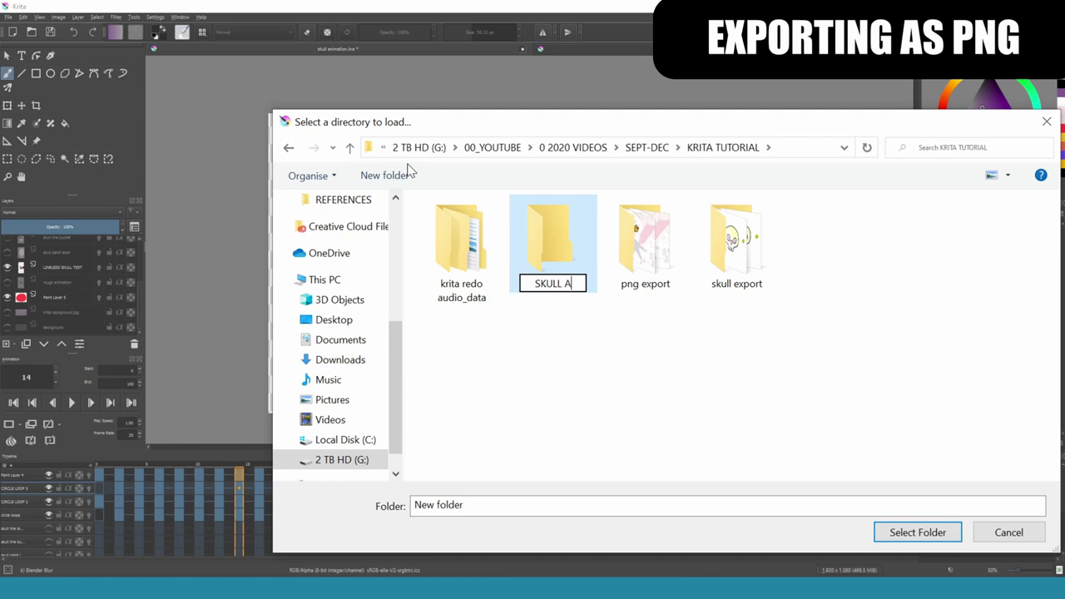
pyautogui.write('NIMATION 2')
pyautogui.press('Return')
pyautogui.press('Return')
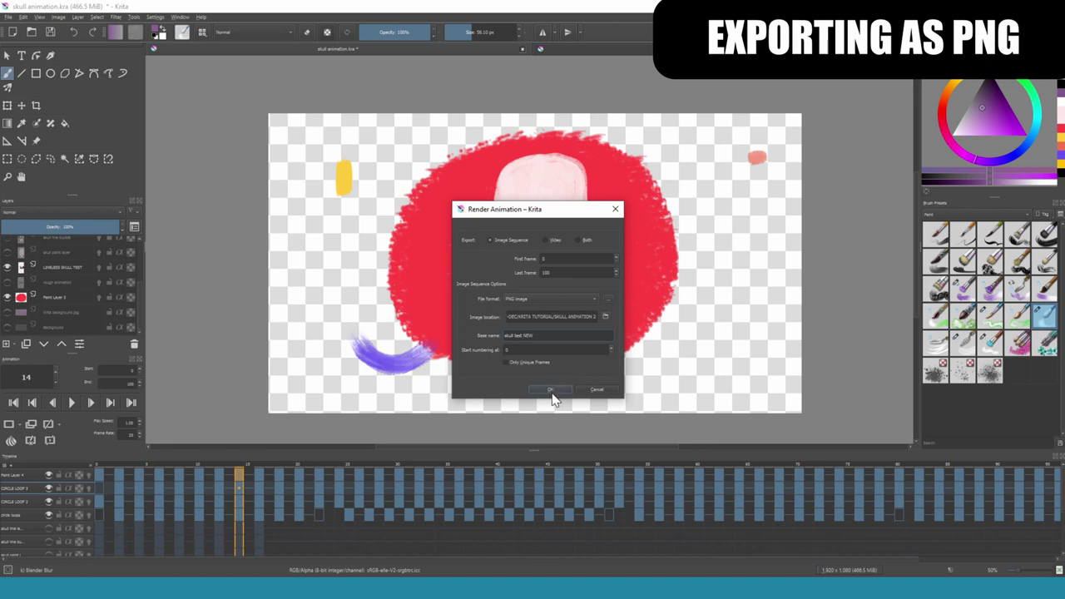
pyautogui.click(555, 392)
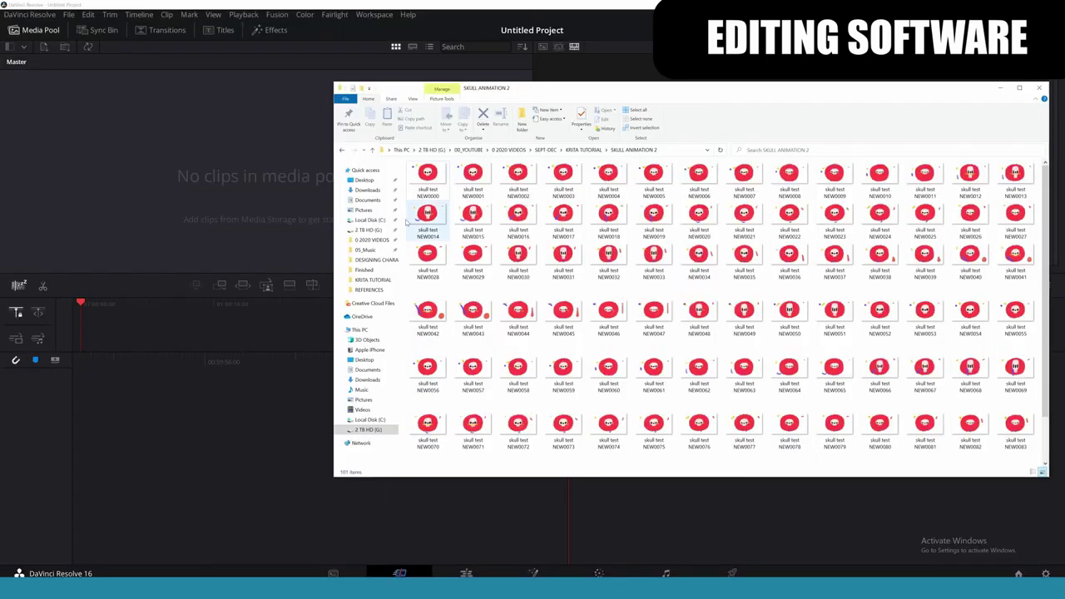
# - Bring all 101 skull test NEW frames into the Media Pool as one clip on a new timeline
pyautogui.click(429, 183)
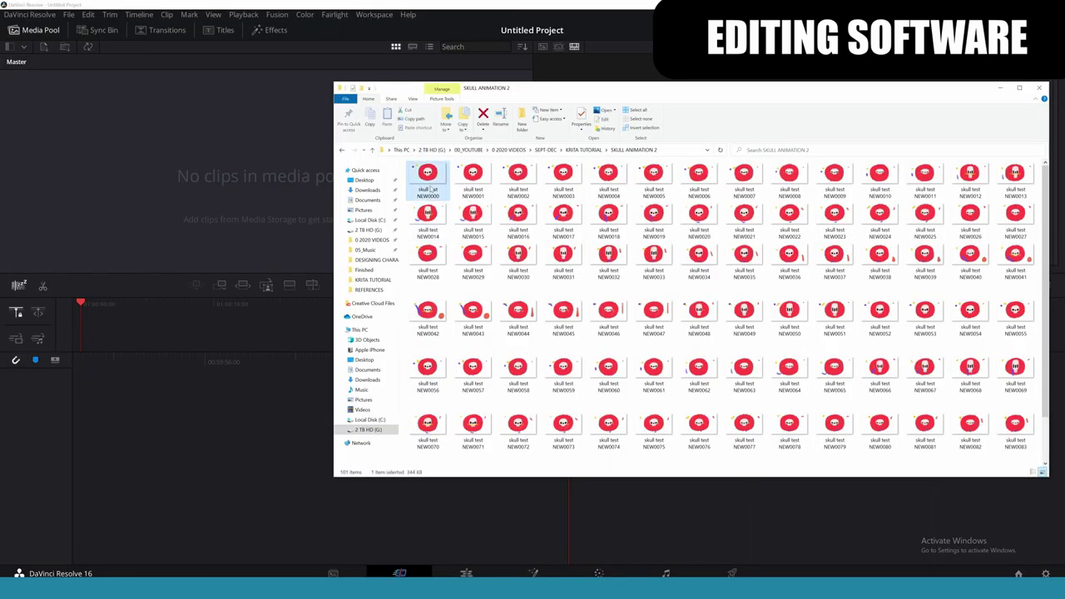
pyautogui.scroll(-2, 716, 437)
pyautogui.scroll(2, 720, 441)
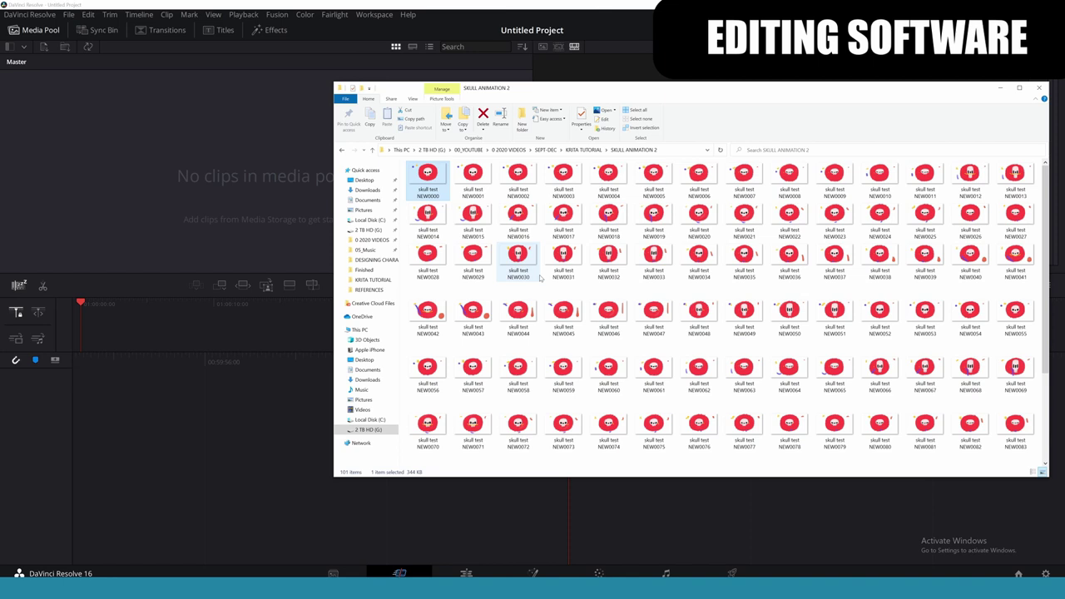
pyautogui.hotkey('ctrl', 'a')
pyautogui.moveTo(433, 168); pyautogui.dragTo(69, 158)
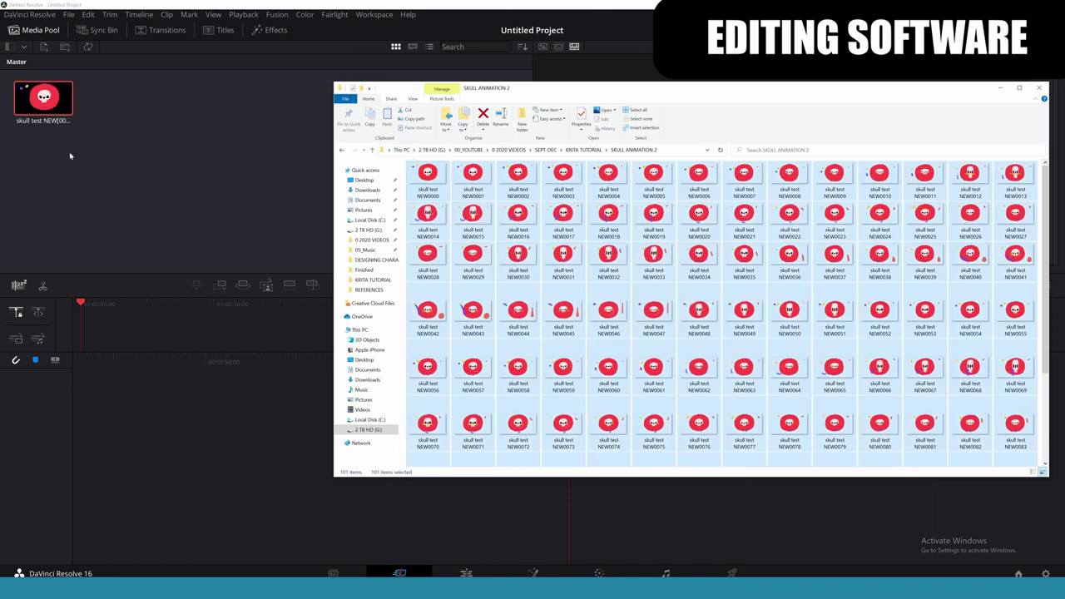
pyautogui.moveTo(46, 98); pyautogui.dragTo(388, 413)
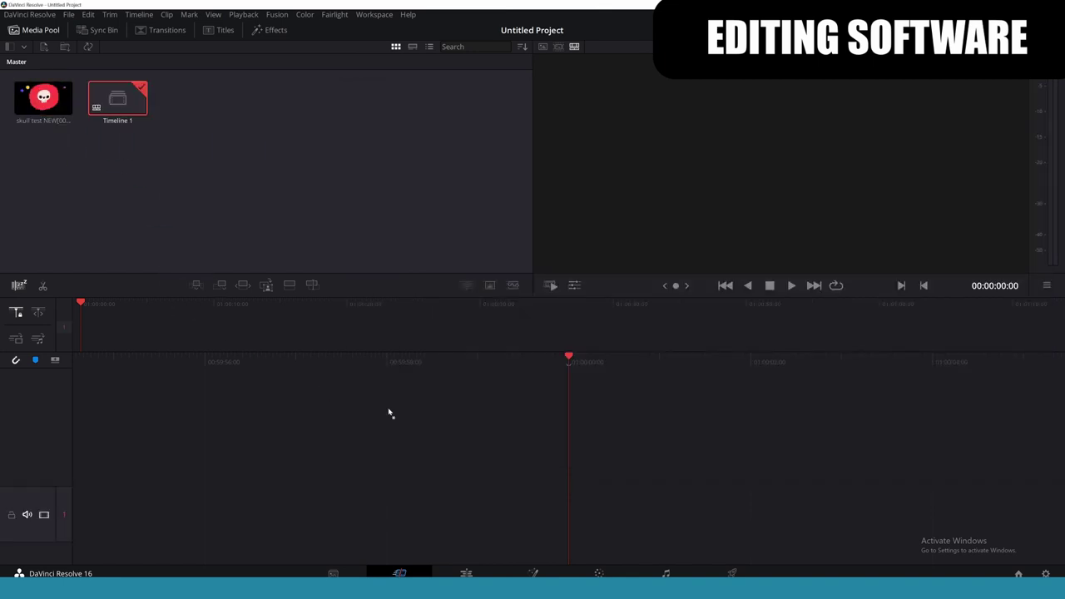
# - Trim the Krita background clip to the skull clip's length on the Edit page and play it back
pyautogui.click(467, 574)
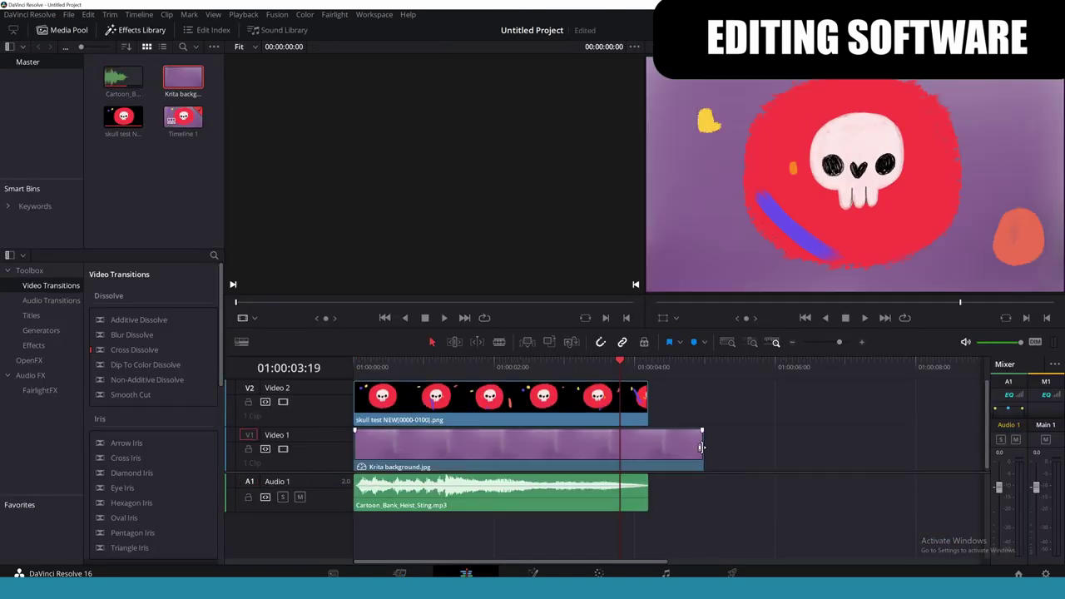
pyautogui.moveTo(704, 463); pyautogui.dragTo(649, 465)
pyautogui.press('space')
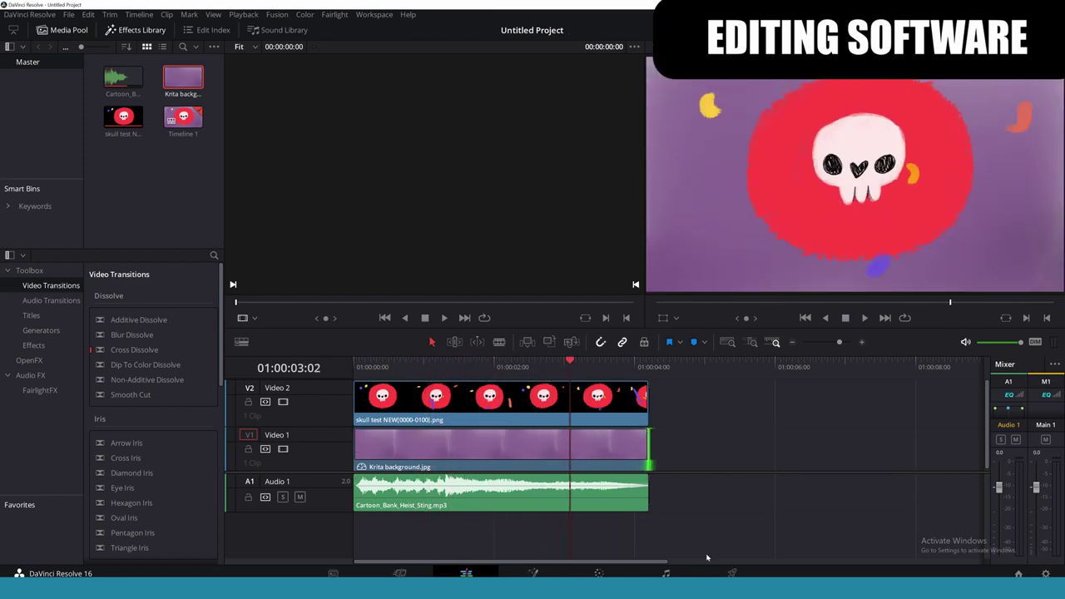
pyautogui.hotkey('shift', '8')
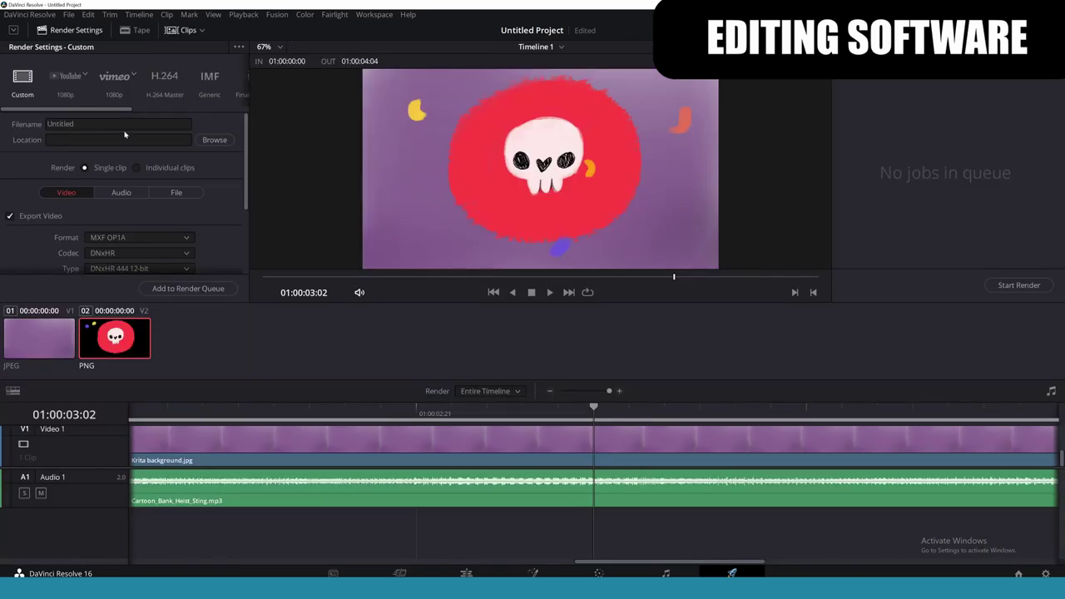
# - Queue a YouTube 1080p render named Krita Skull Animation and start rendering it
pyautogui.click(70, 77)
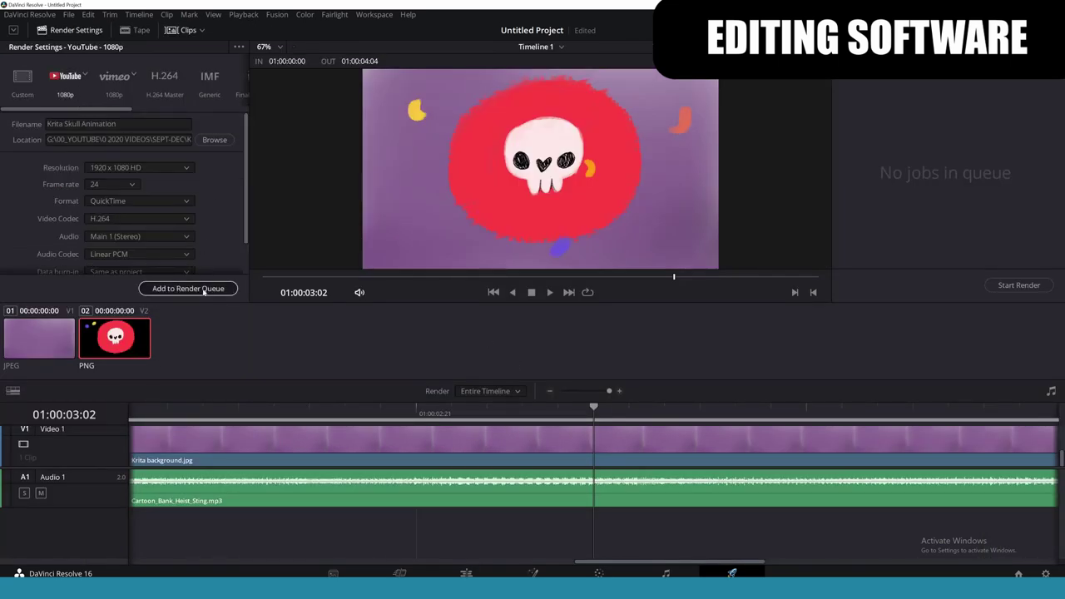
pyautogui.click(192, 288)
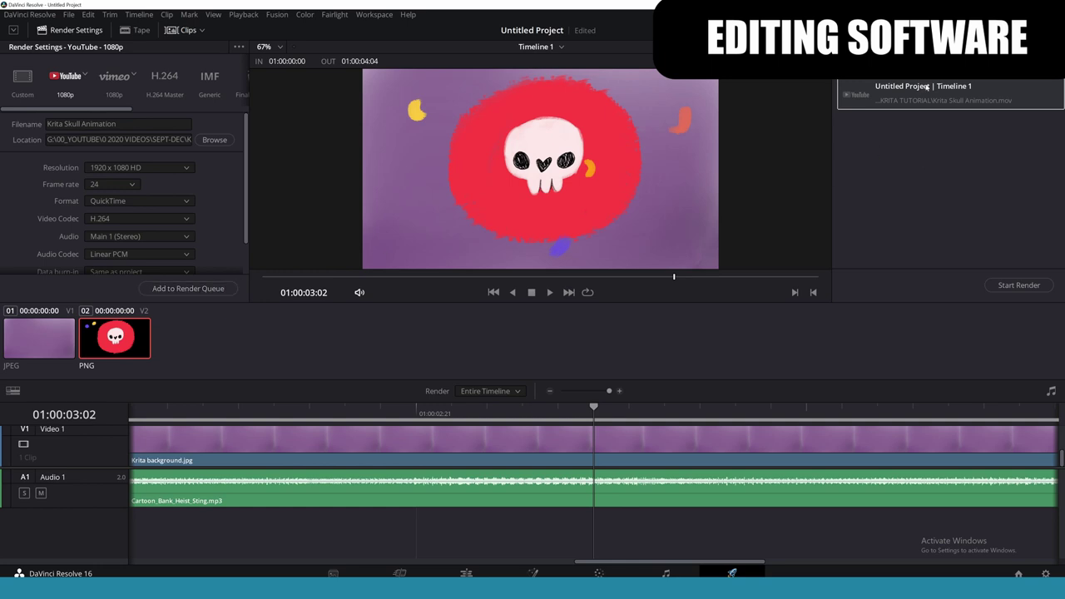
pyautogui.click(1020, 286)
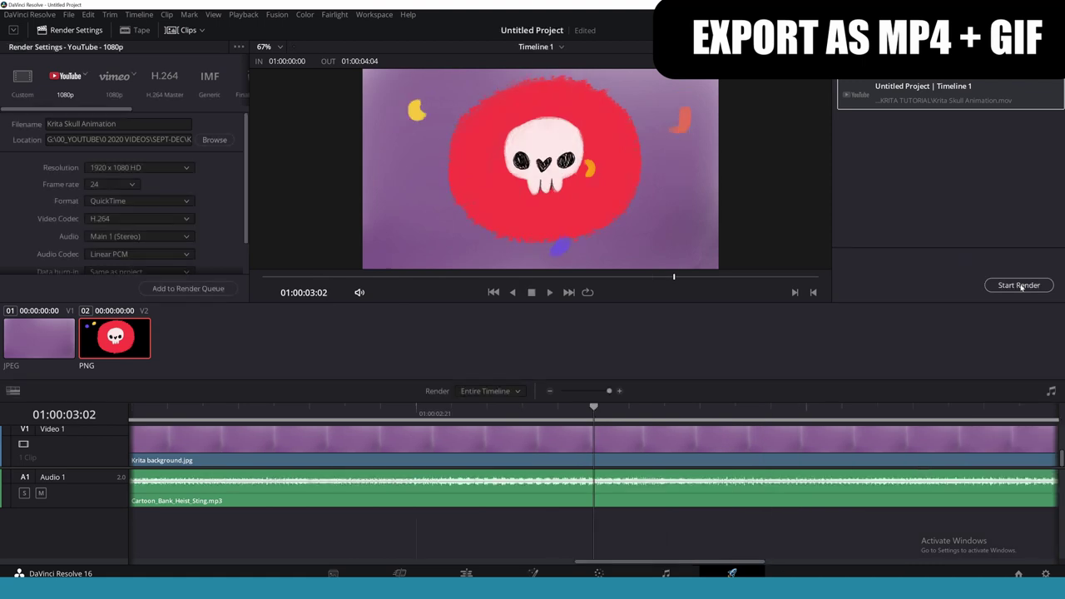
# - Back in Krita, open Render Animation and switch the export type to Video
pyautogui.click(257, 554)
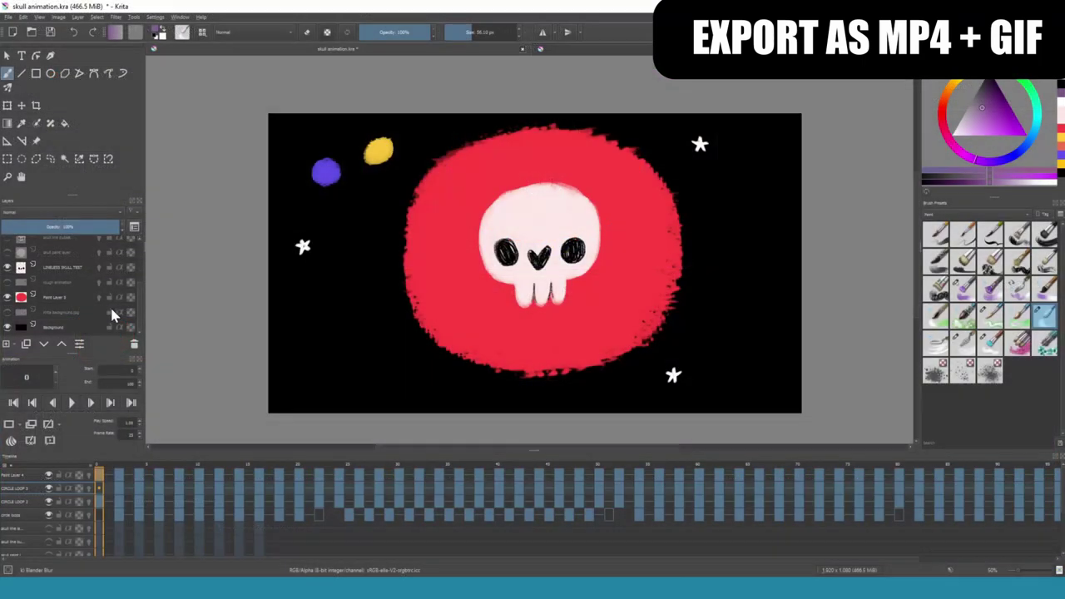
pyautogui.click(8, 16)
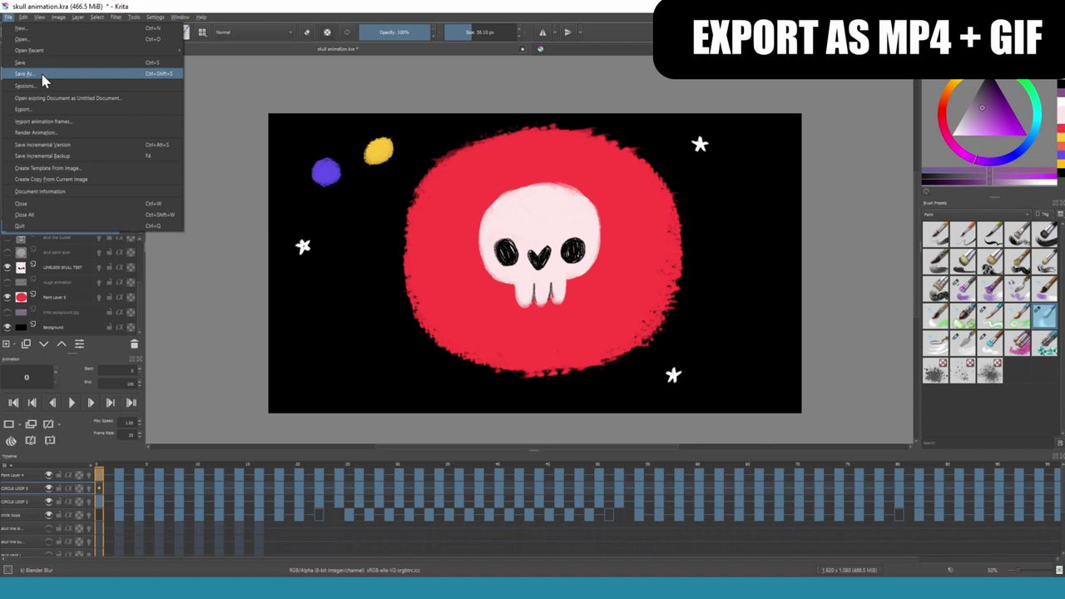
pyautogui.click(69, 133)
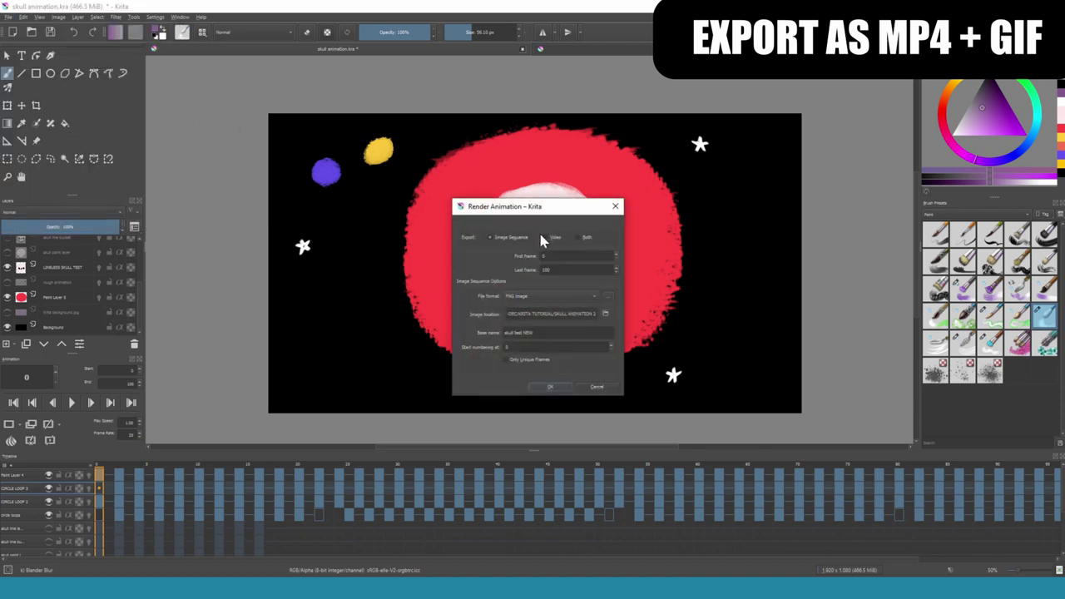
pyautogui.click(555, 240)
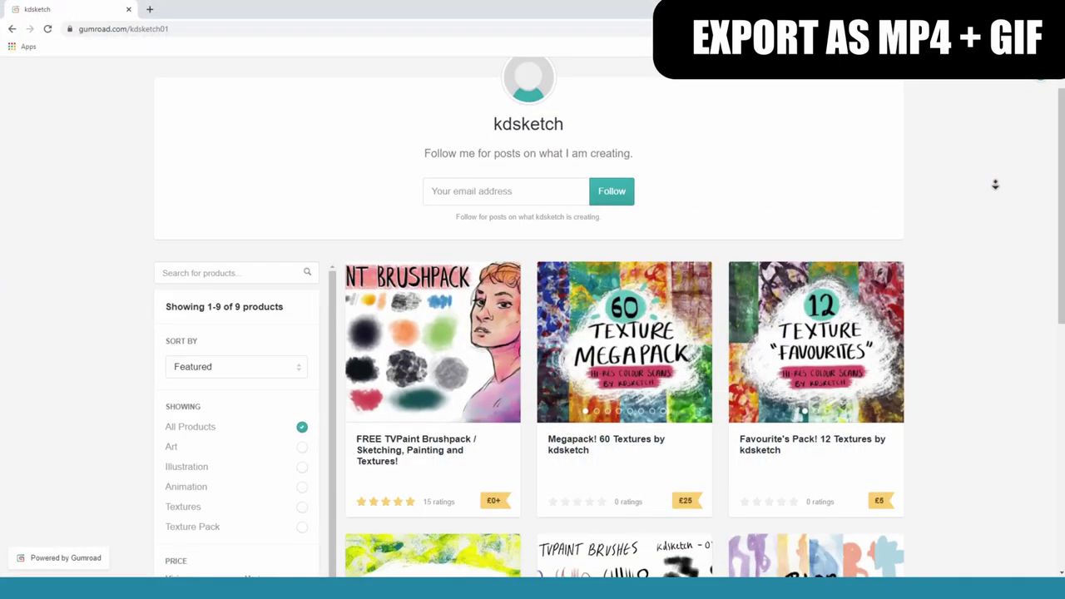
# - Add the free 'ffmpeg for windows' to the Gumroad cart, then open ffmpeg.org's Download page
pyautogui.scroll(-1, 996, 184)
pyautogui.scroll(-3, 995, 184)
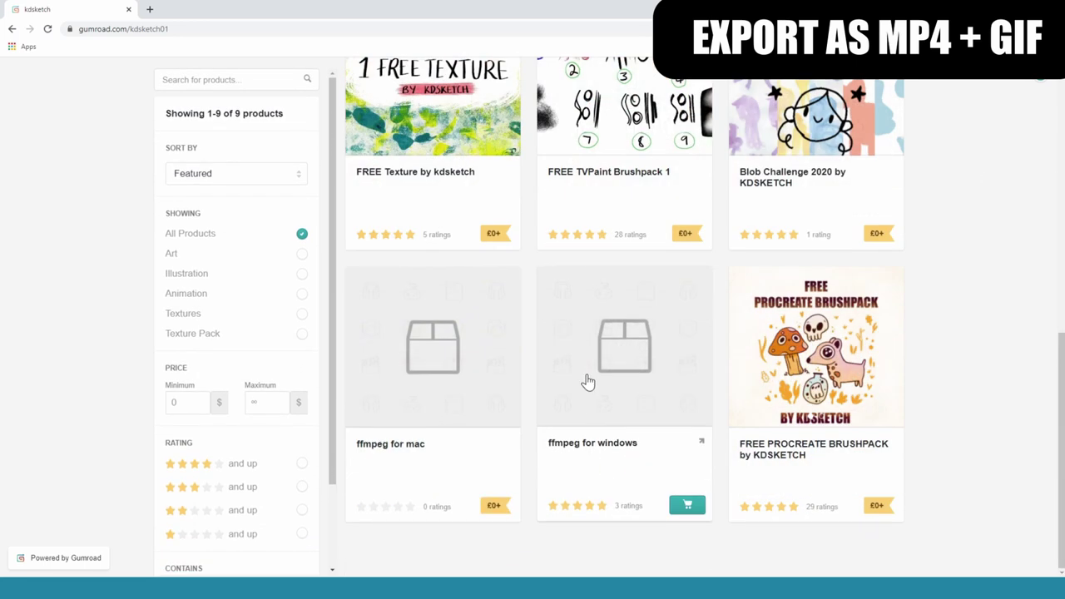
pyautogui.click(588, 380)
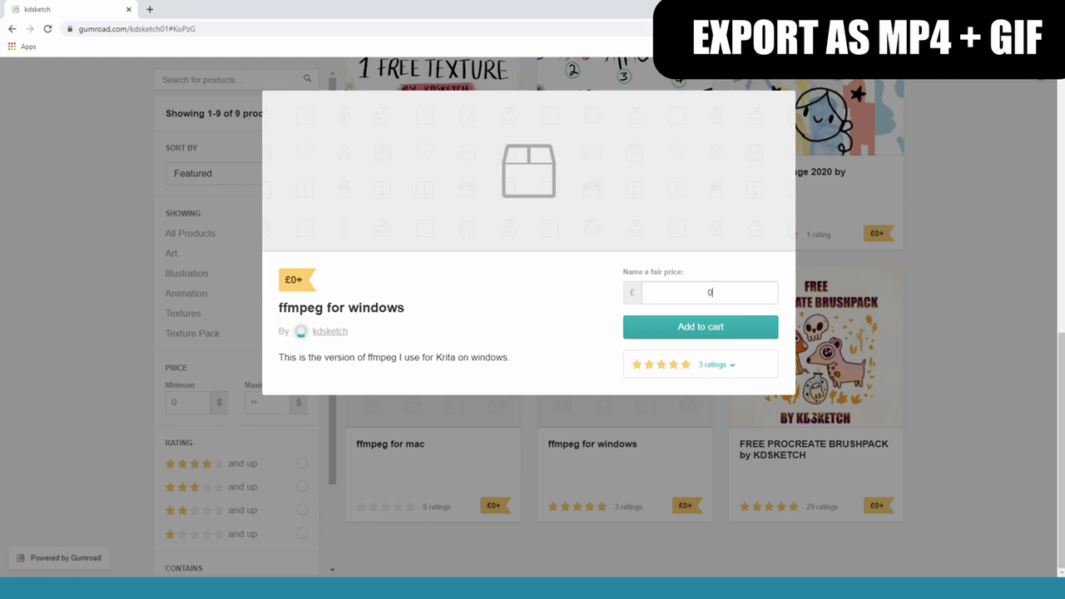
pyautogui.click(719, 331)
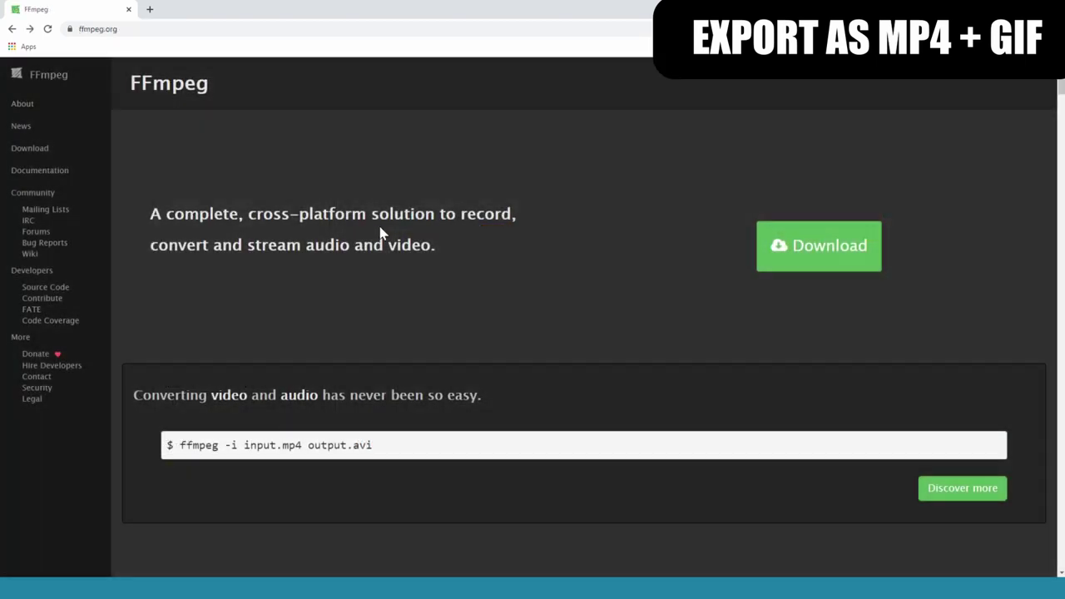
pyautogui.click(52, 155)
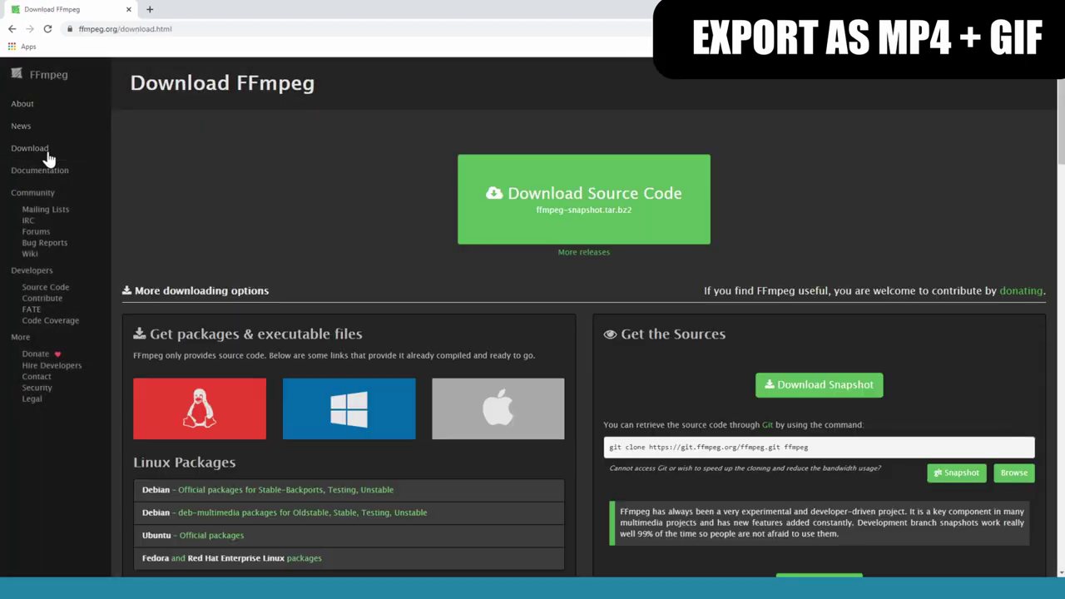
pyautogui.scroll(-2, 275, 238)
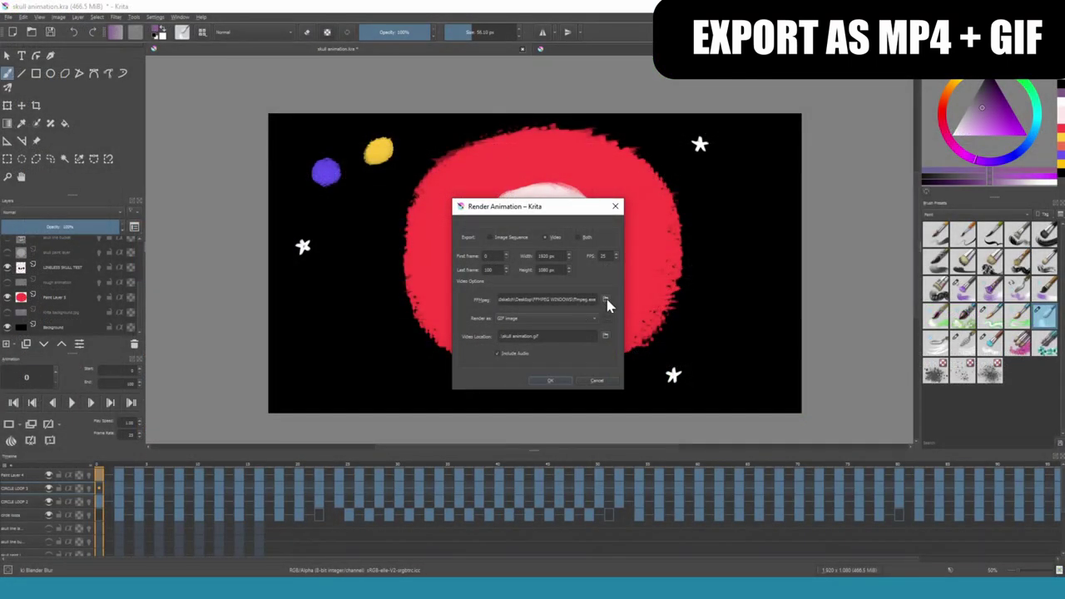
# - Point the FFmpeg path to the downloaded ffmpeg.exe and choose MPEG-4 video as the format
pyautogui.click(606, 299)
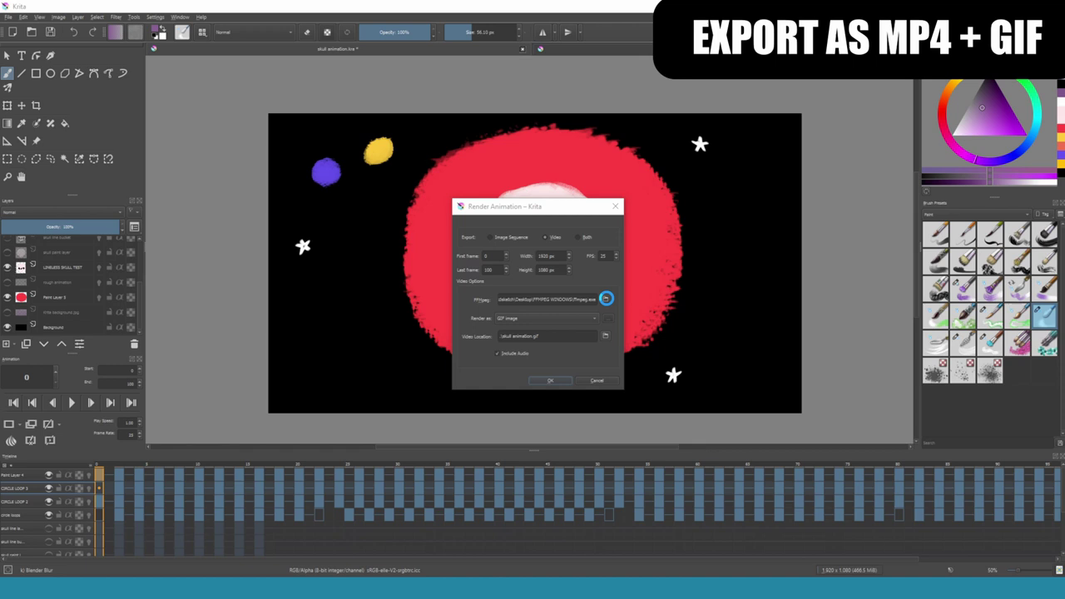
pyautogui.click(511, 184)
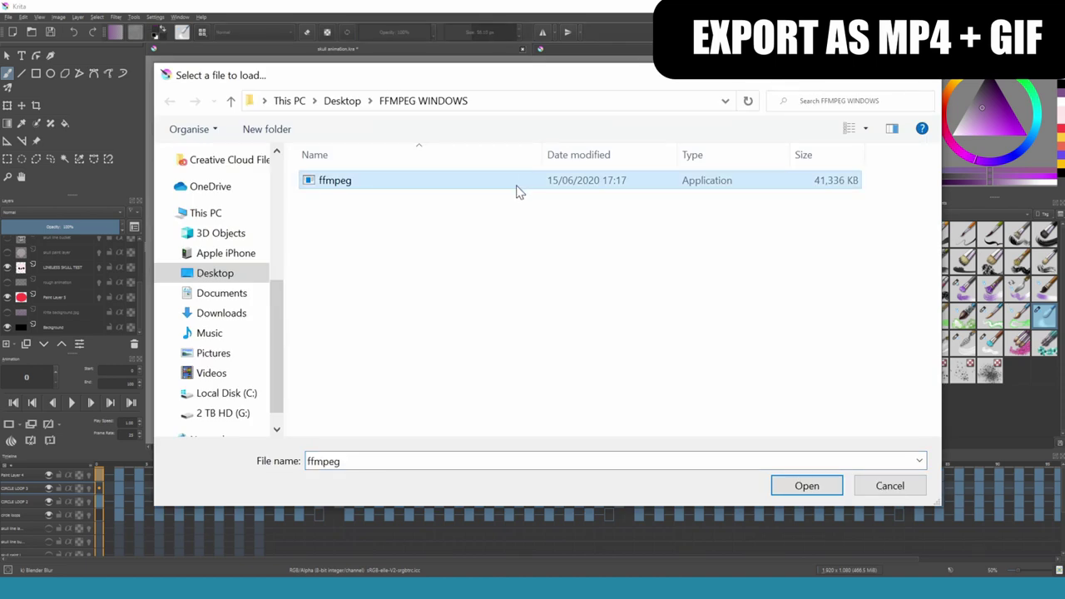
pyautogui.click(813, 493)
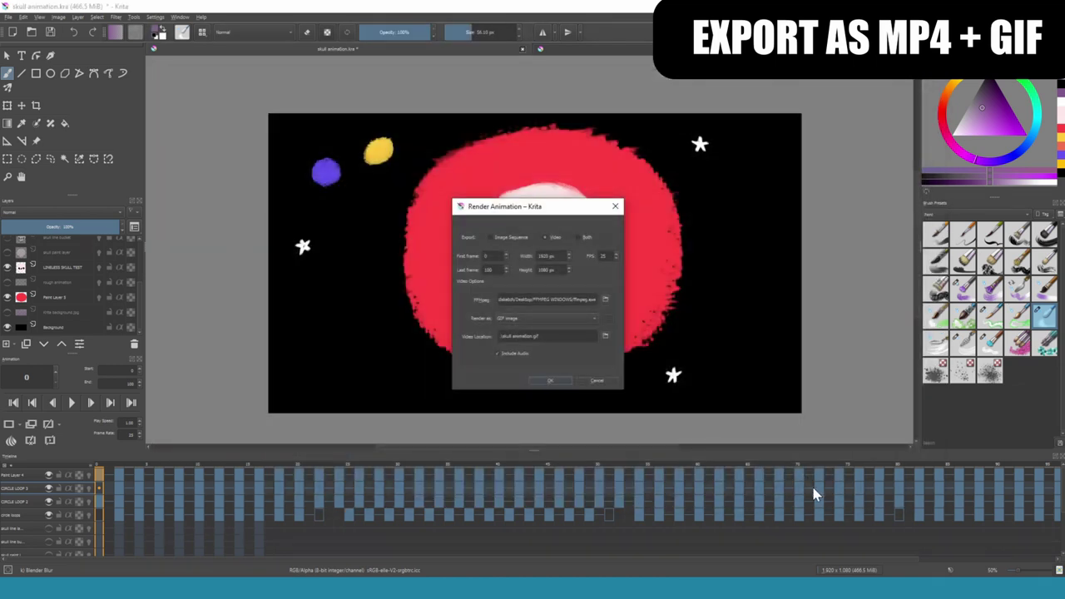
pyautogui.click(595, 325)
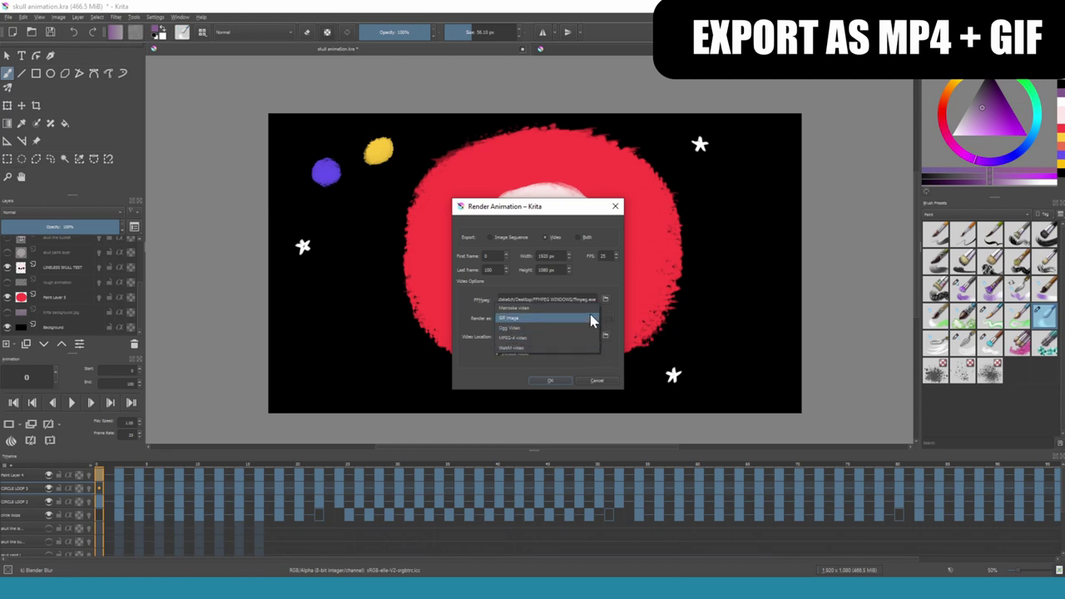
pyautogui.click(591, 338)
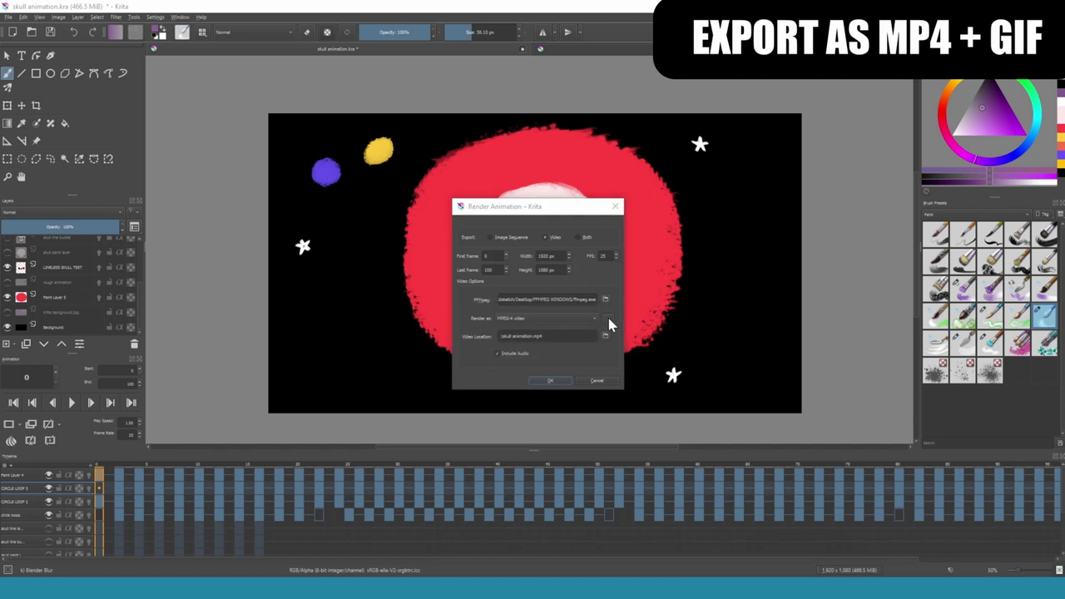
# - Accept the H.264 encoder settings, render skull animation.mp4, and delete the leftover log_encode file
pyautogui.click(608, 322)
pyautogui.click(582, 285)
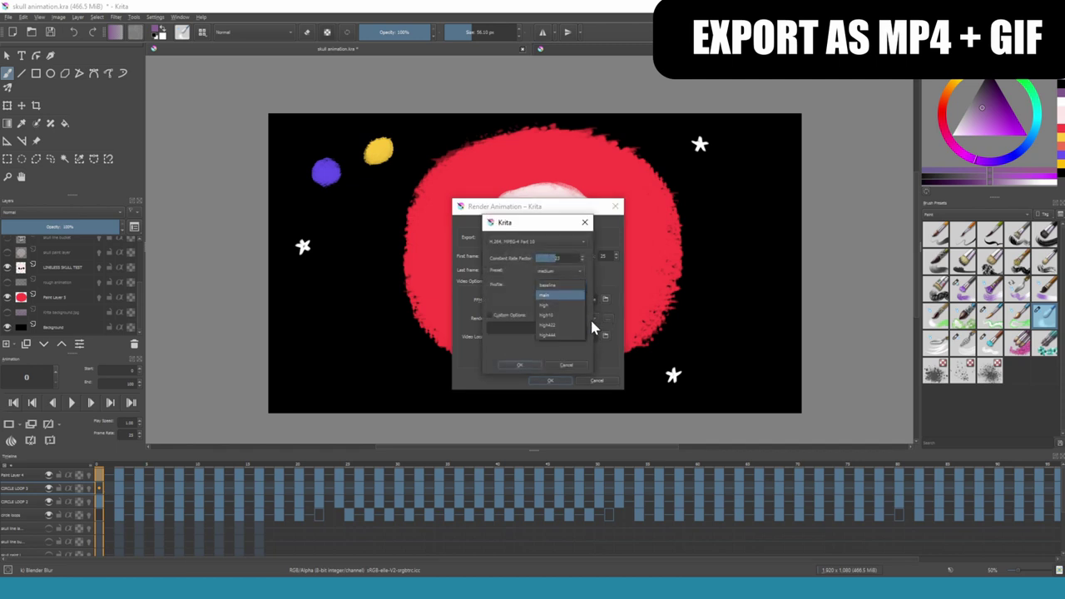
pyautogui.click(582, 292)
pyautogui.click(533, 365)
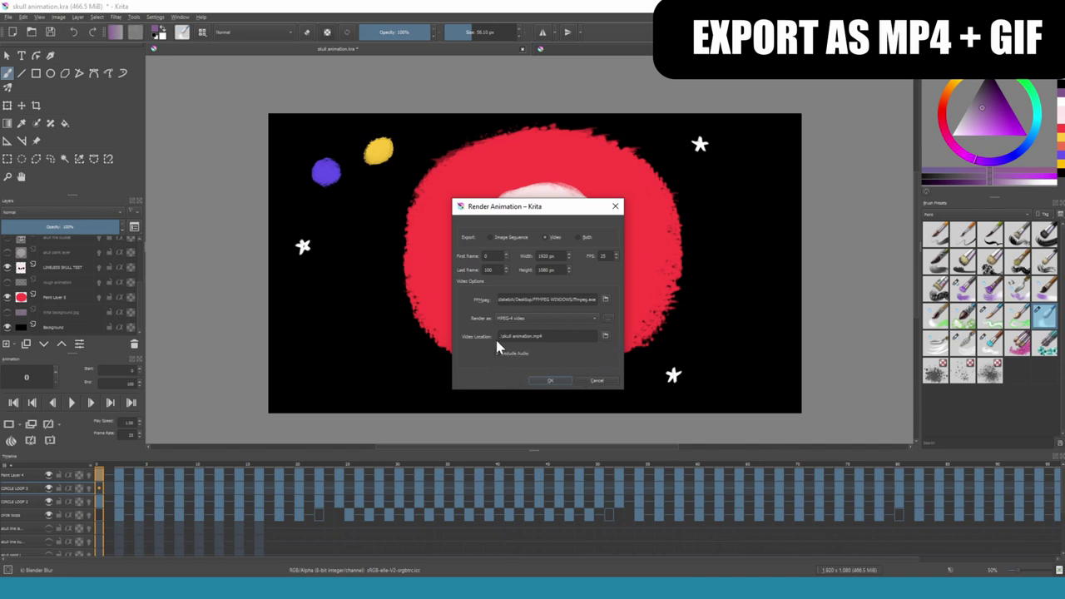
pyautogui.click(558, 381)
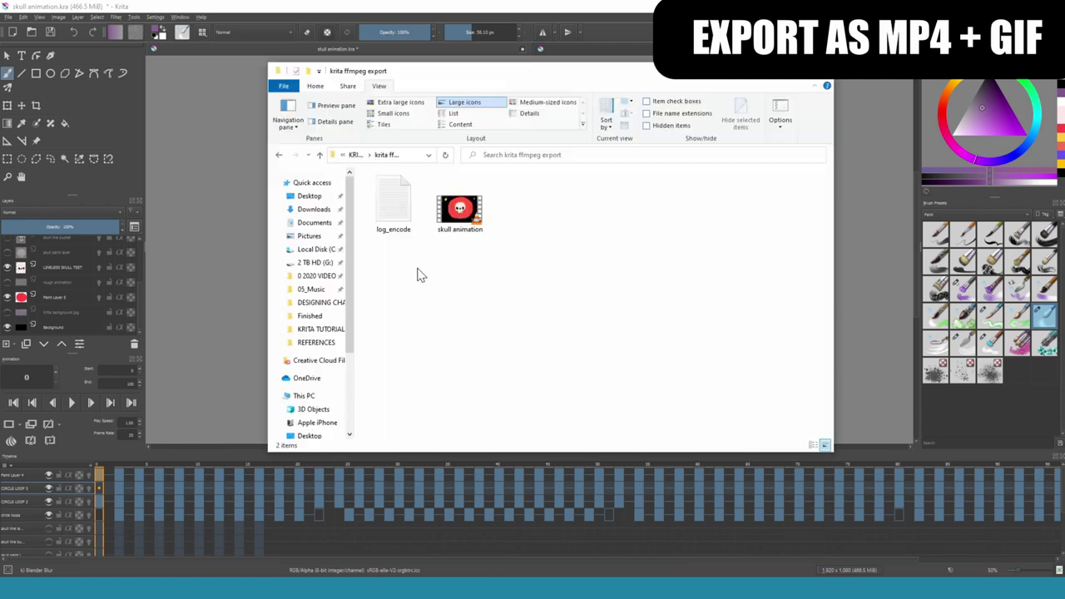
pyautogui.moveTo(420, 275); pyautogui.dragTo(367, 190)
pyautogui.press('Delete')
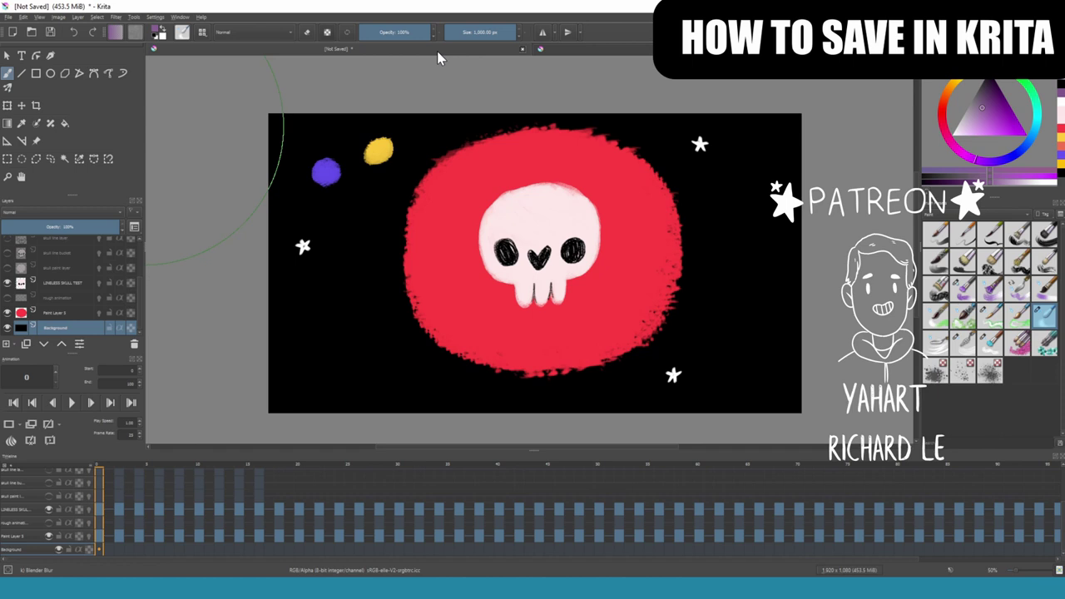
# - Save As 'skull animation' in Krita document (.kra) format
pyautogui.click(8, 17)
pyautogui.click(42, 78)
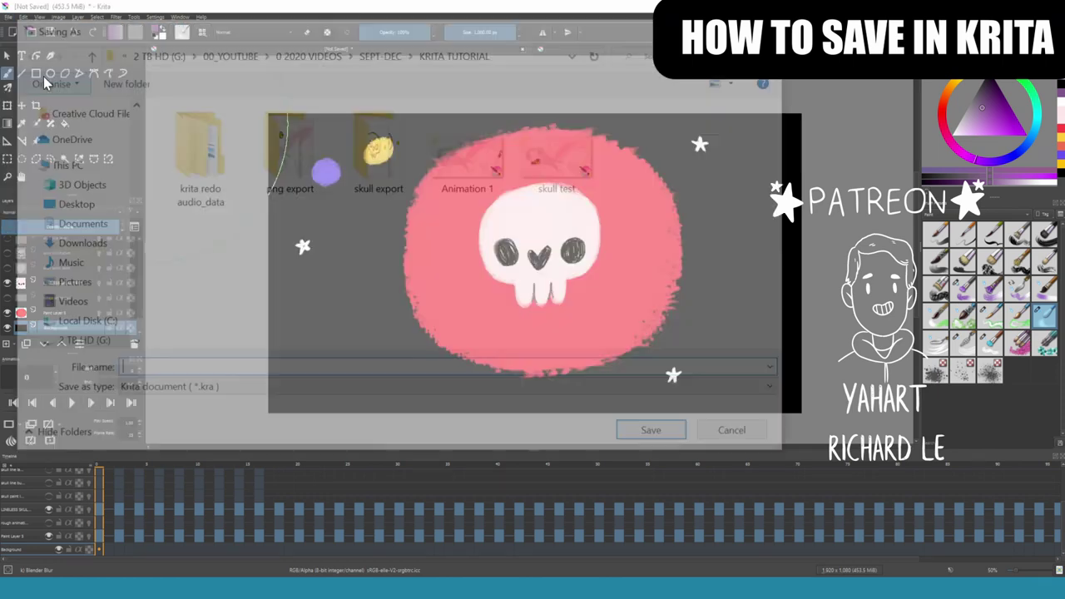
pyautogui.write('sk')
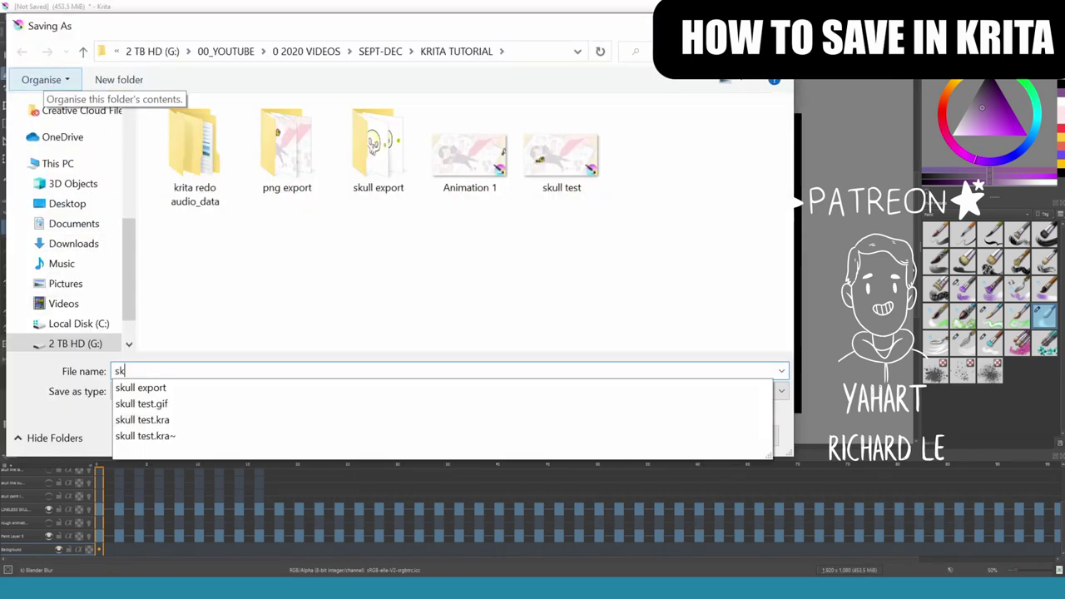
pyautogui.write('ull animati')
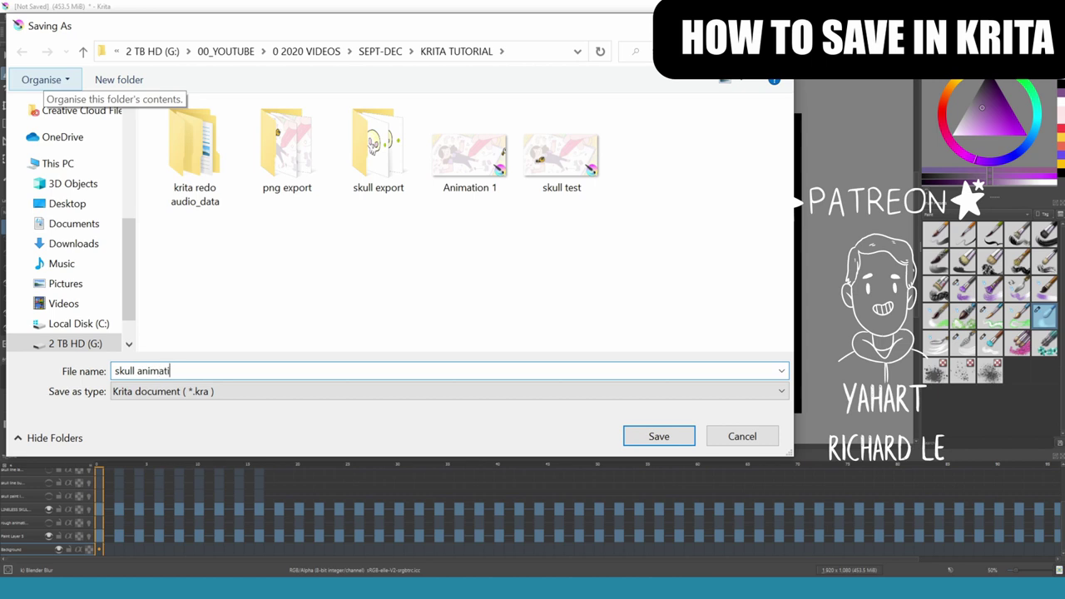
pyautogui.write('on')
pyautogui.press('Return')
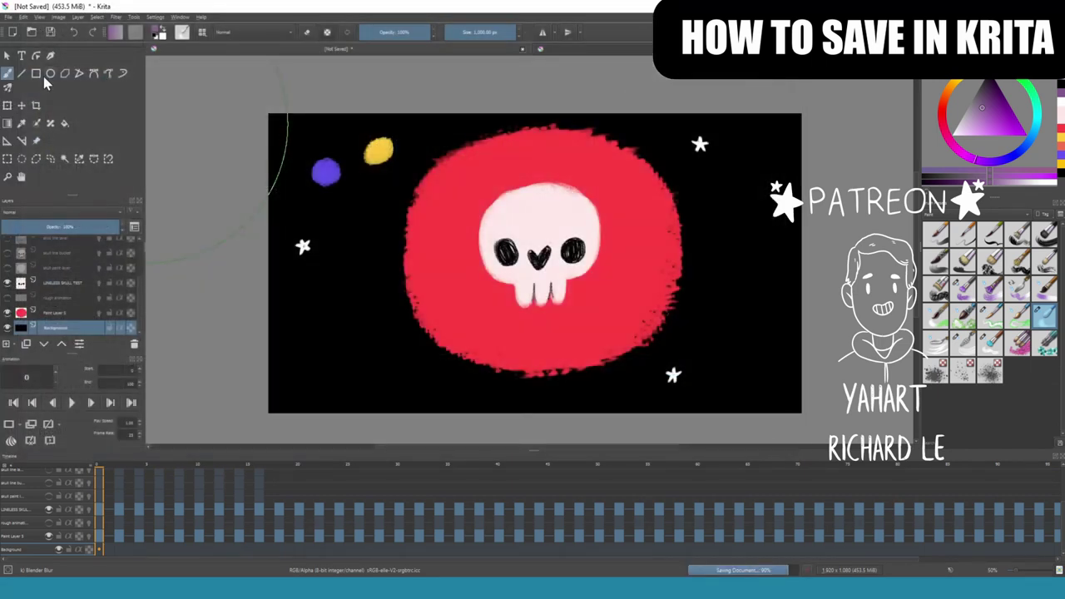